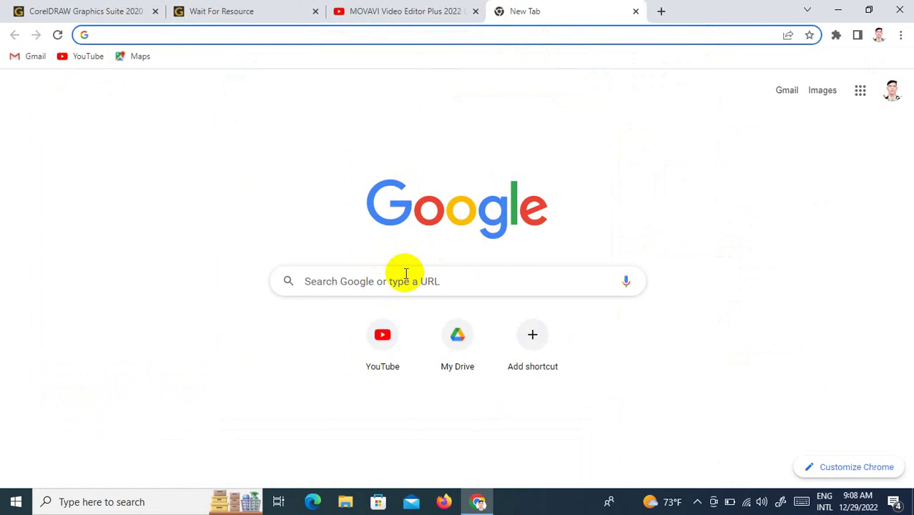
Look through the តារា and តារាMP4 folders on the desktop for example pictures and song videos.
click(400, 279)
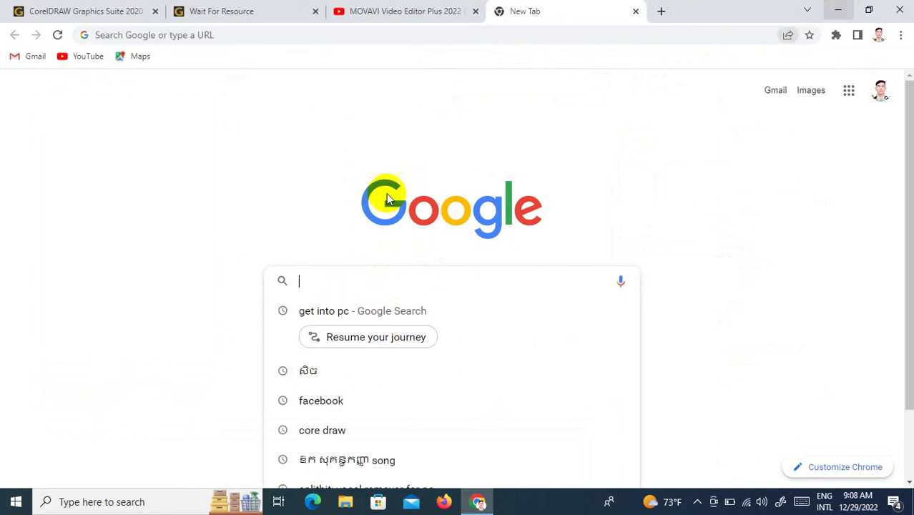
click(839, 10)
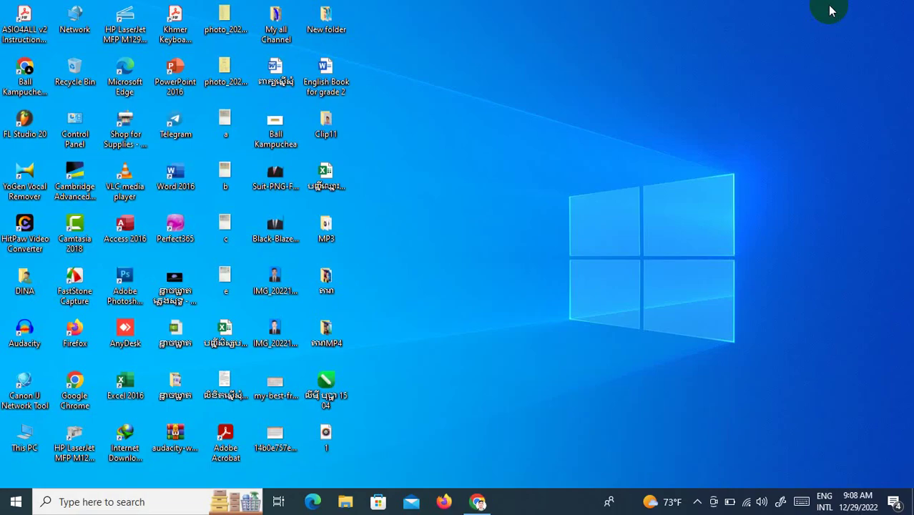
double_click(321, 279)
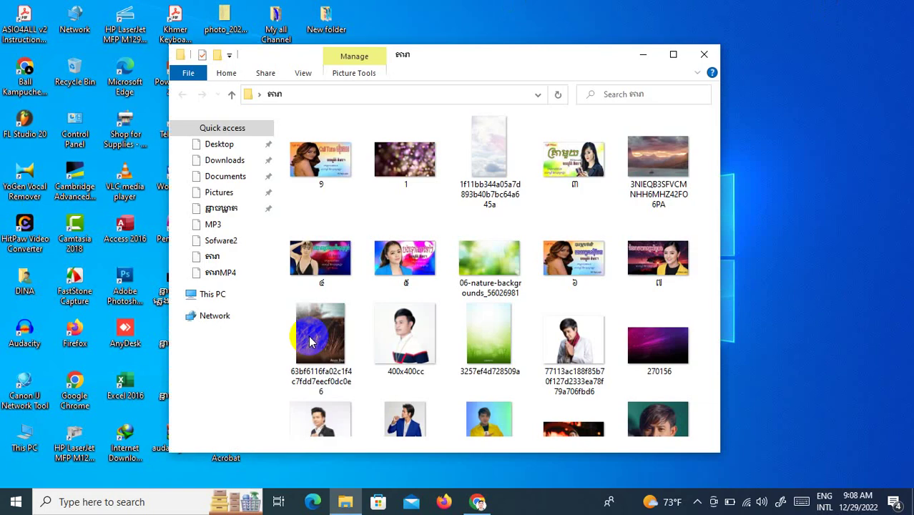
click(701, 54)
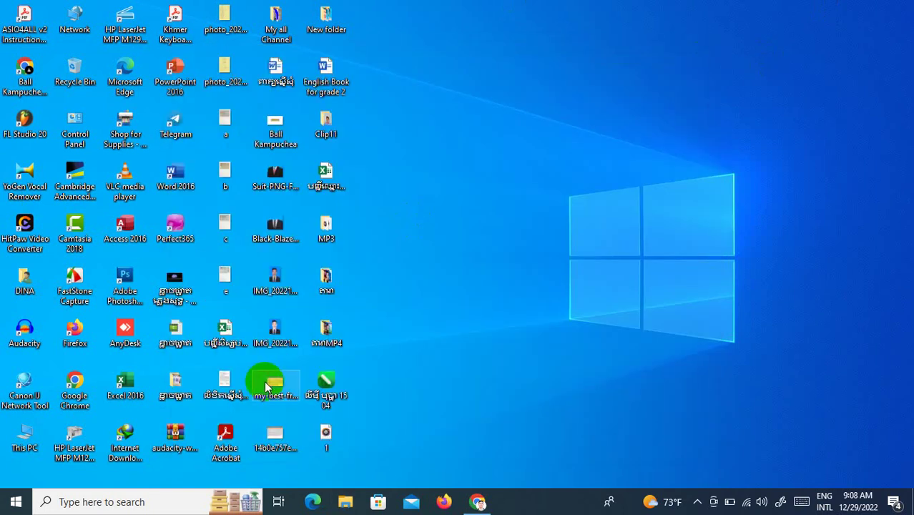
double_click(321, 336)
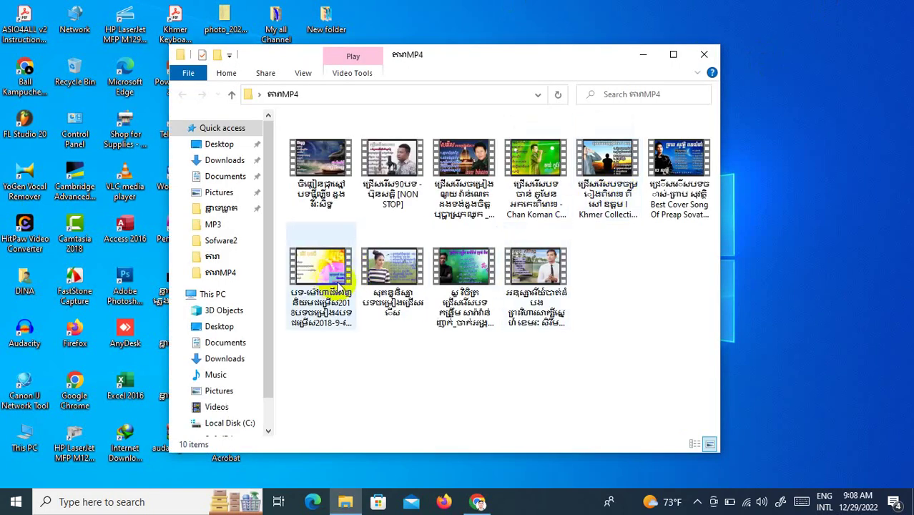
click(398, 270)
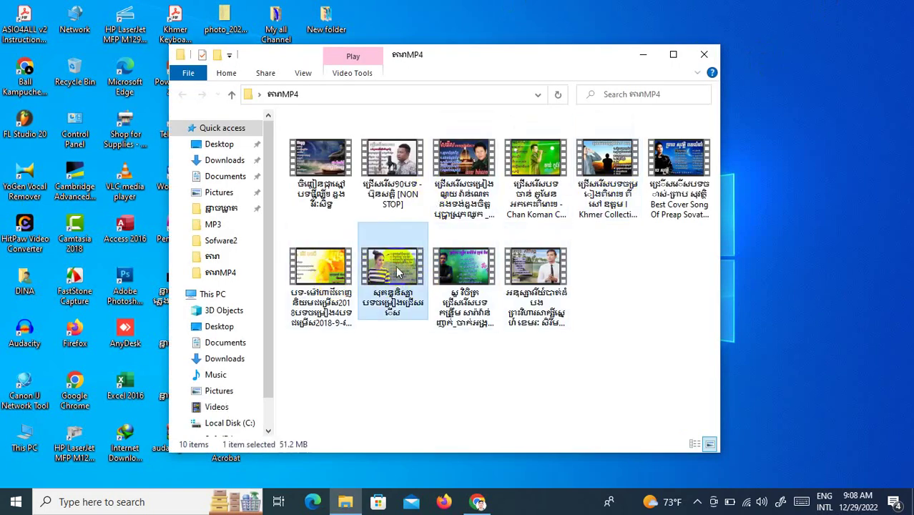
click(703, 55)
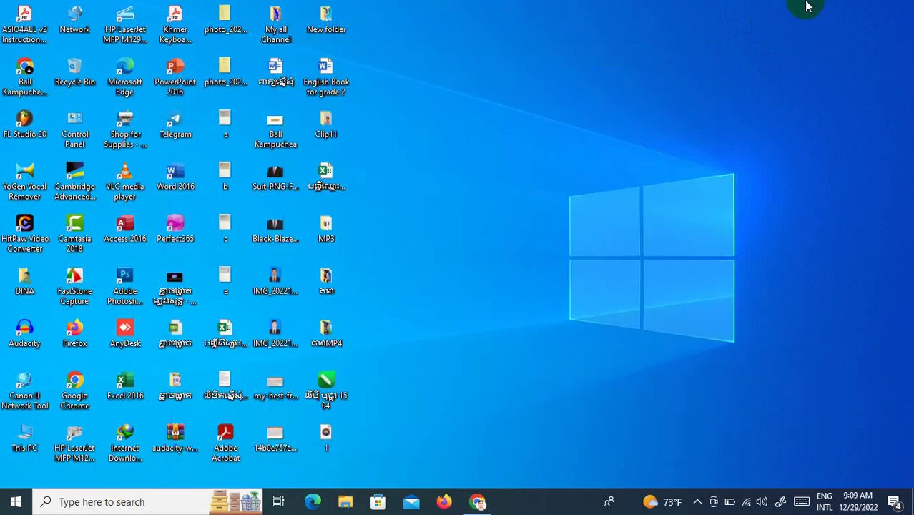
Switch to Chrome and search Google for images of the singer សុគន្ធនីសា.
click(481, 502)
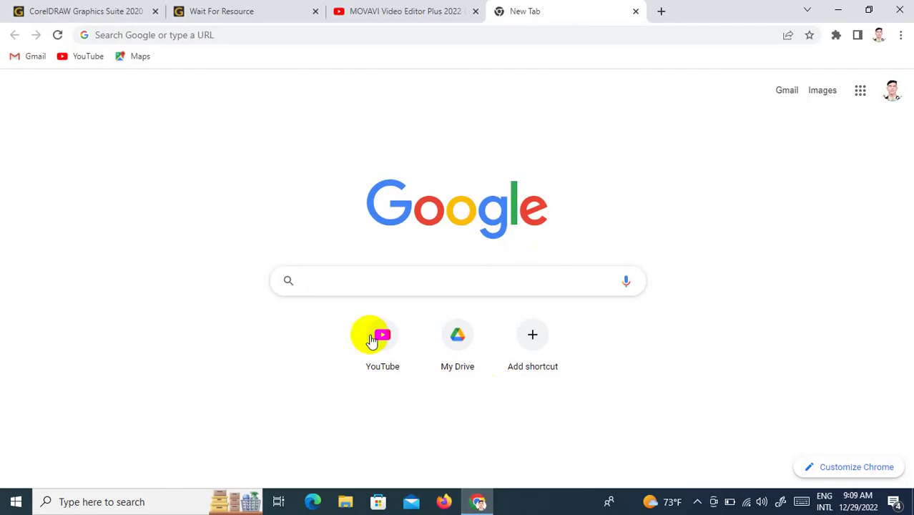
click(422, 271)
text(k)
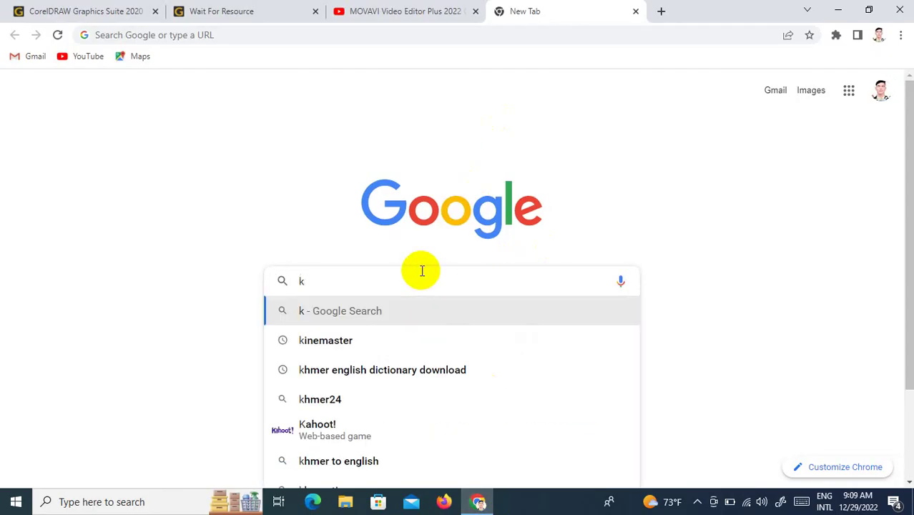
key(BackSpace)
text(ស្តរ វិចិត្រ 2022)
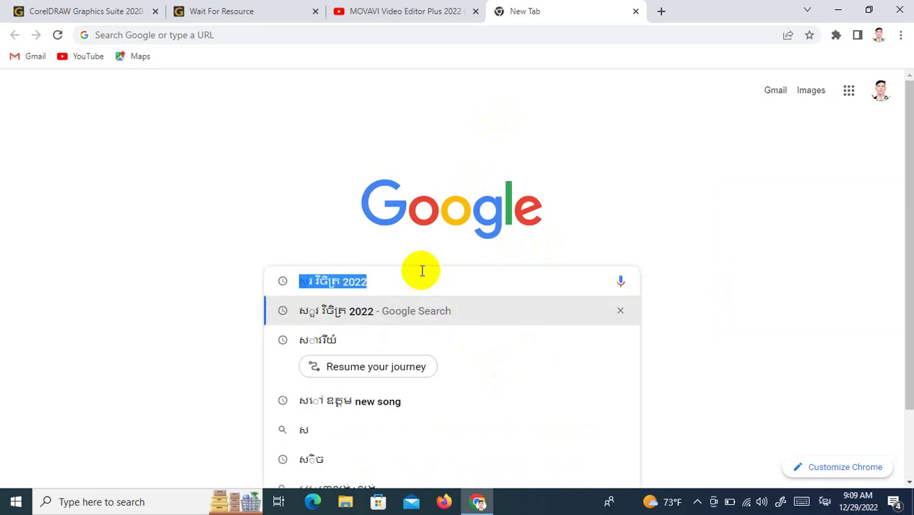
key(BackSpace)
key(BackSpace)
text(ុ)
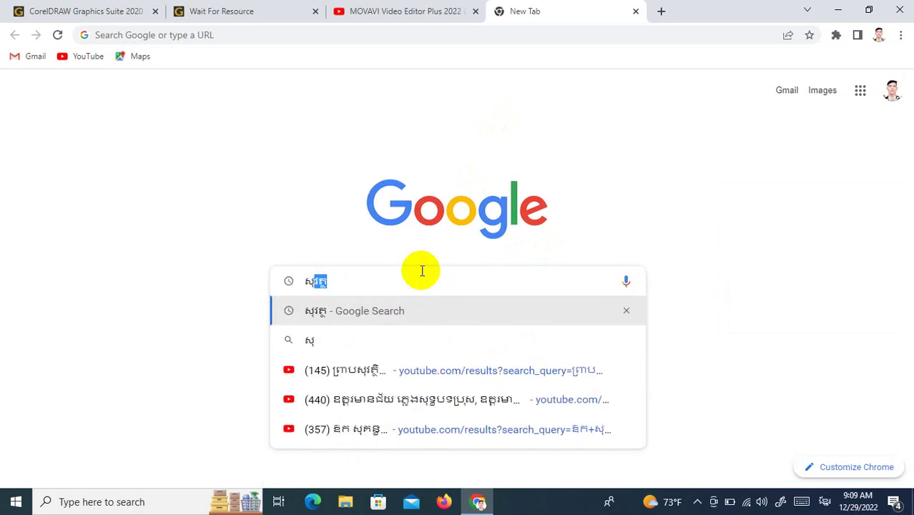
text(គន្ធ)
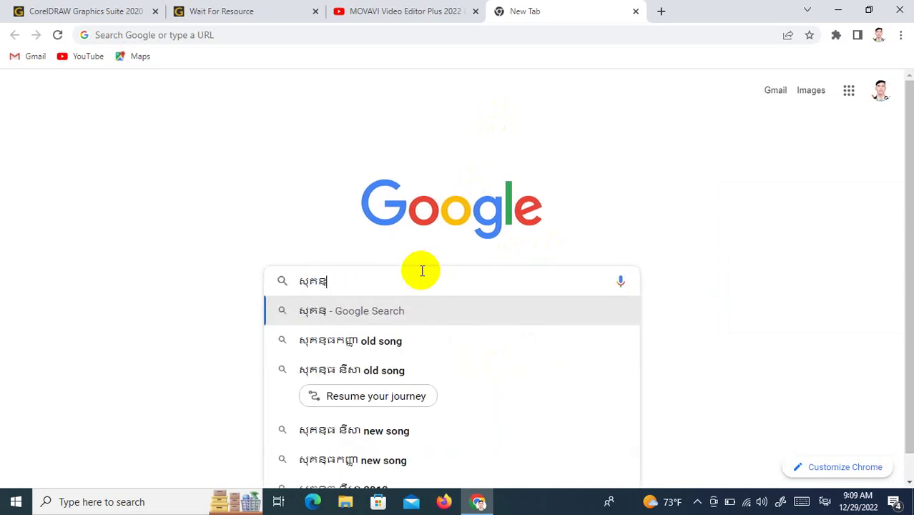
text(នីសា)
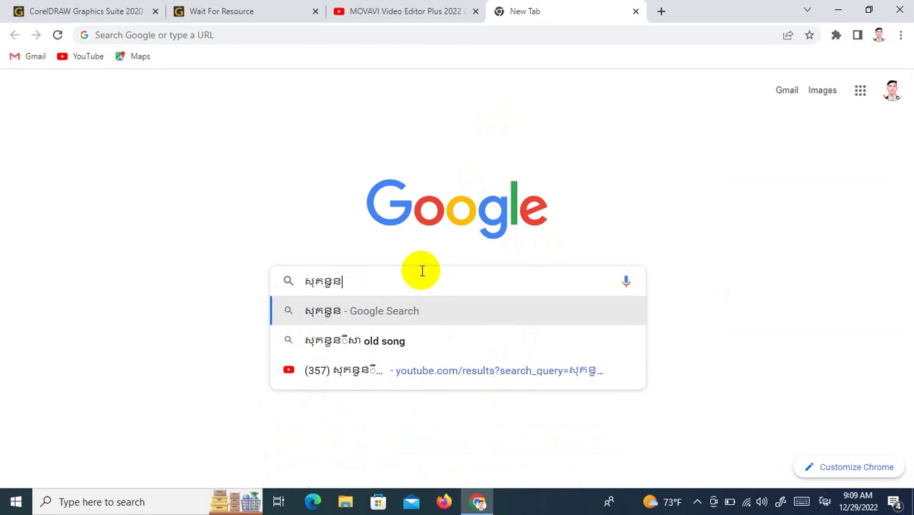
key(Return)
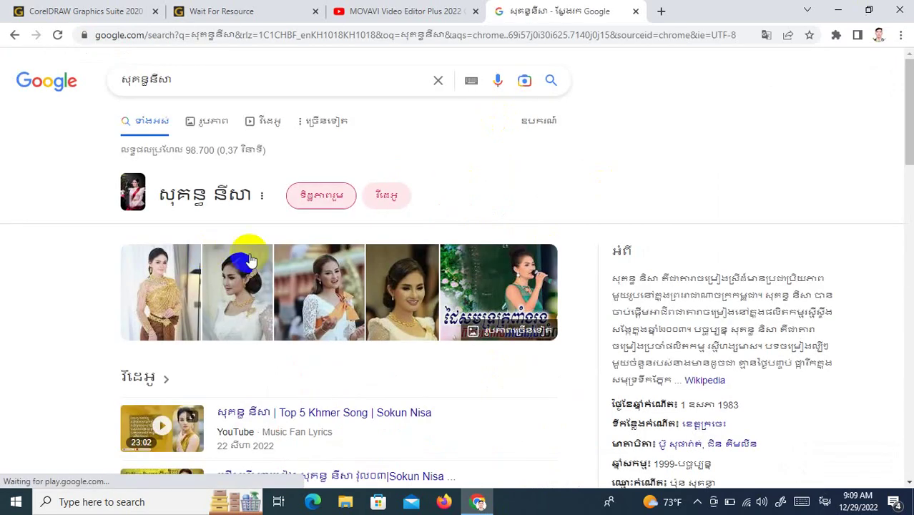
click(217, 127)
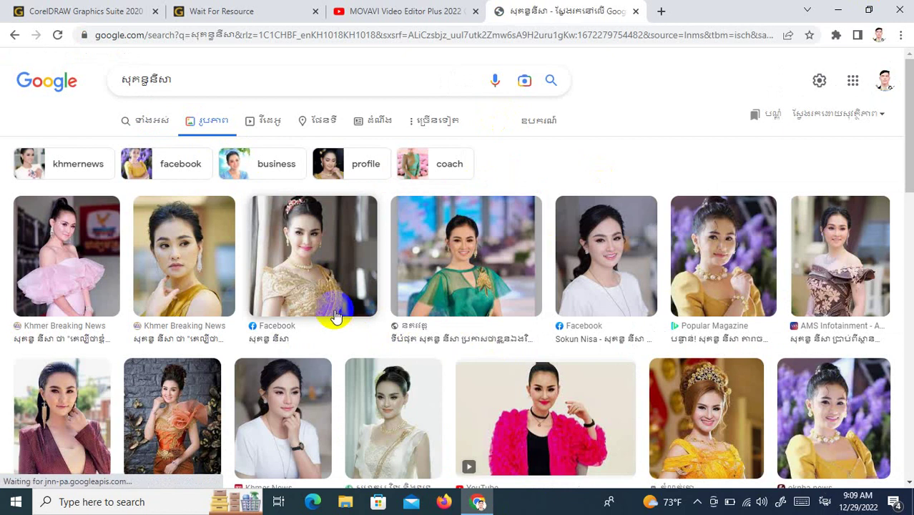
Save the Khmer News photo of the singer in a white T-shirt to the Desktop as star-395 in JPEG format.
scroll(592, 403, down, 3)
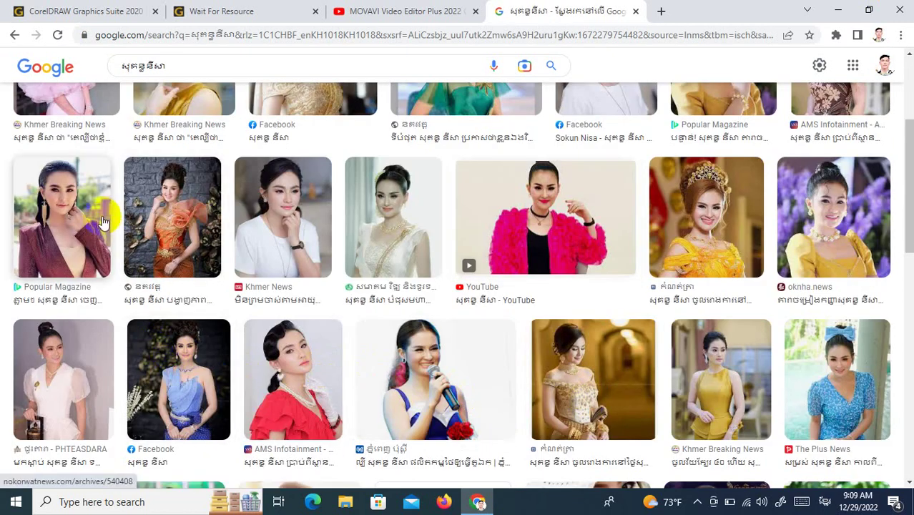
click(303, 215)
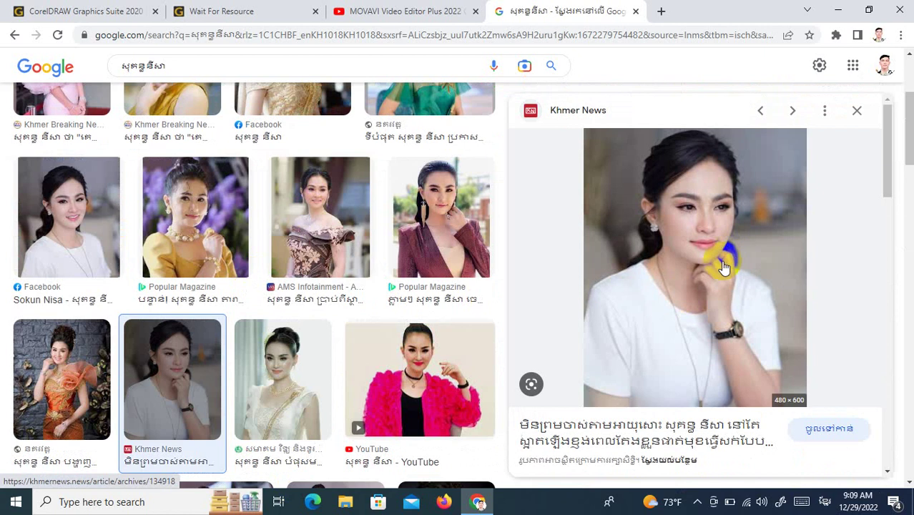
right_click(675, 203)
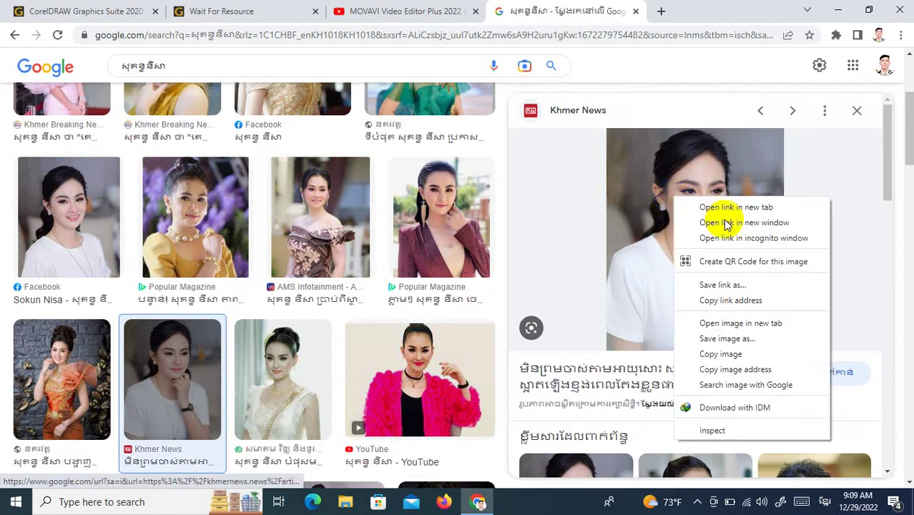
click(728, 352)
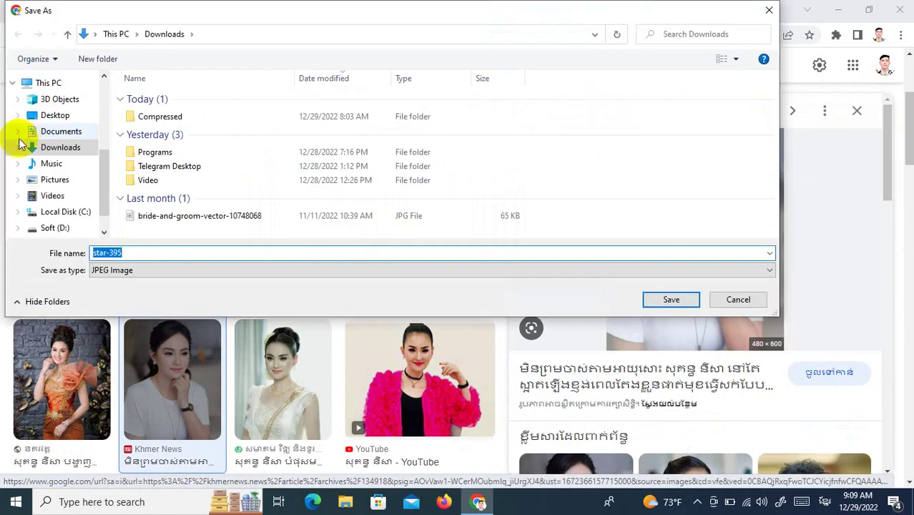
click(58, 116)
click(670, 299)
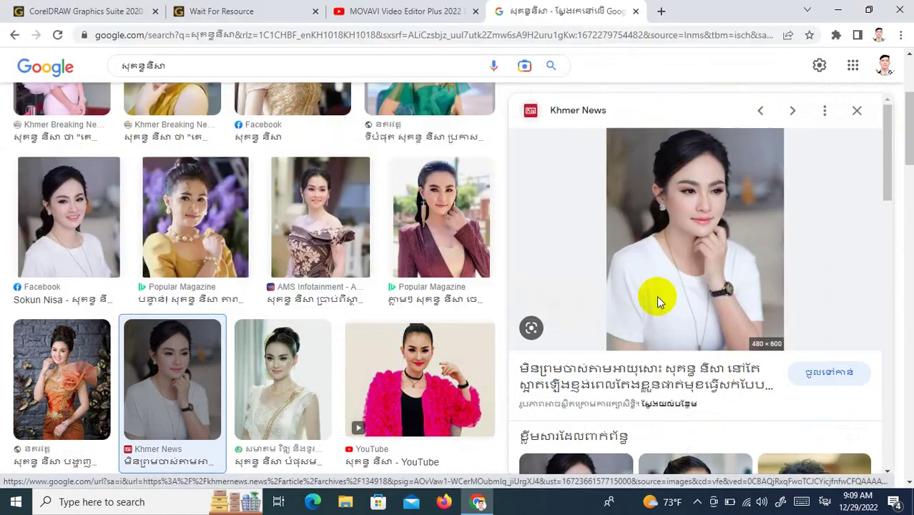
Open the star-395 photo from the desktop in Adobe Photoshop.
click(841, 9)
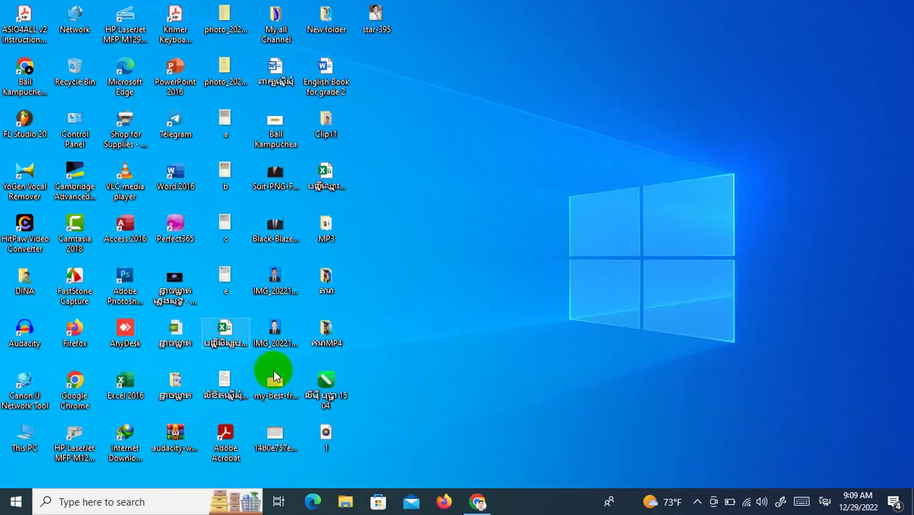
right_click(579, 3)
click(545, 33)
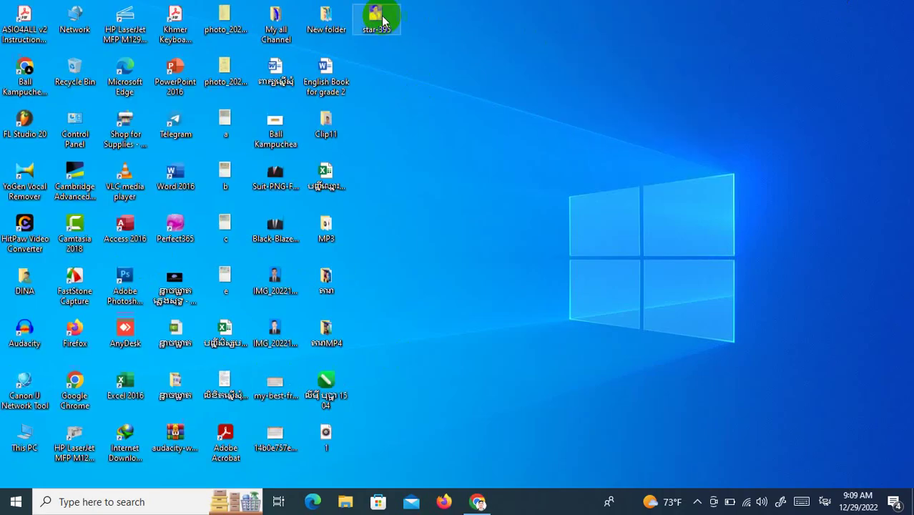
drag(375, 14, 122, 283)
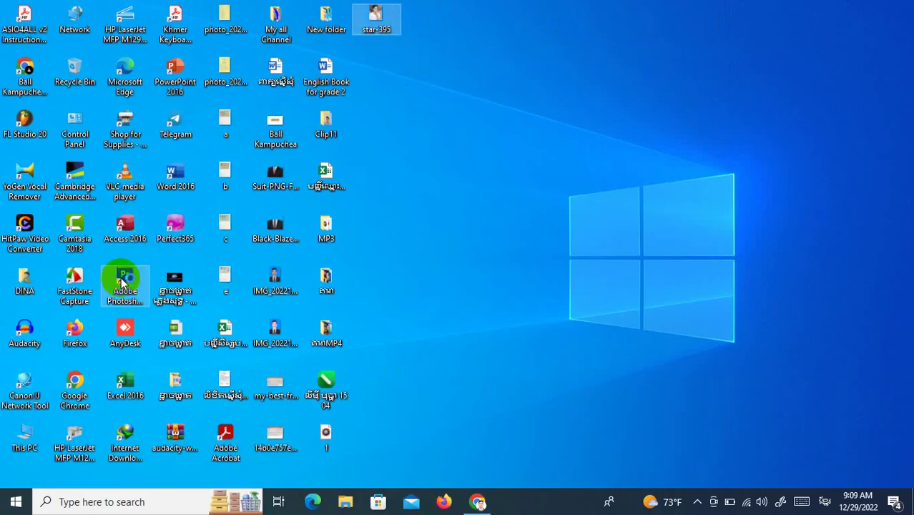
right_click(514, 7)
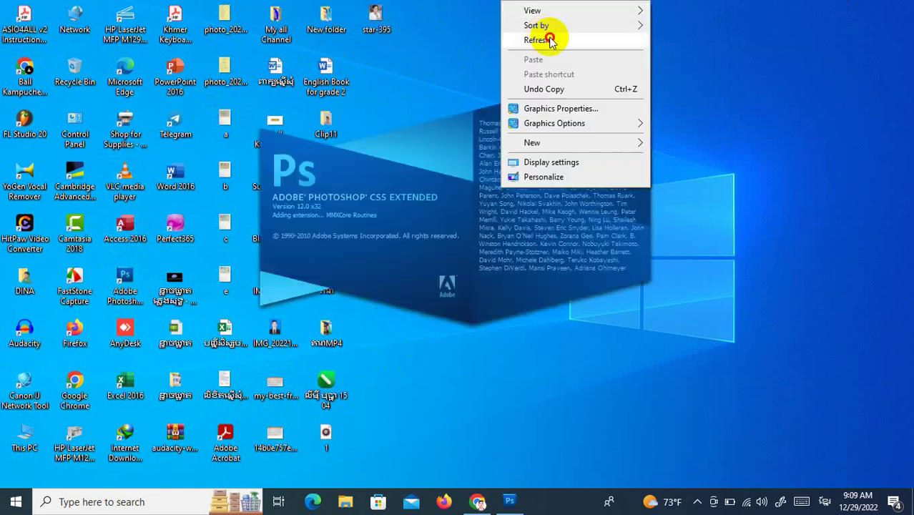
click(552, 36)
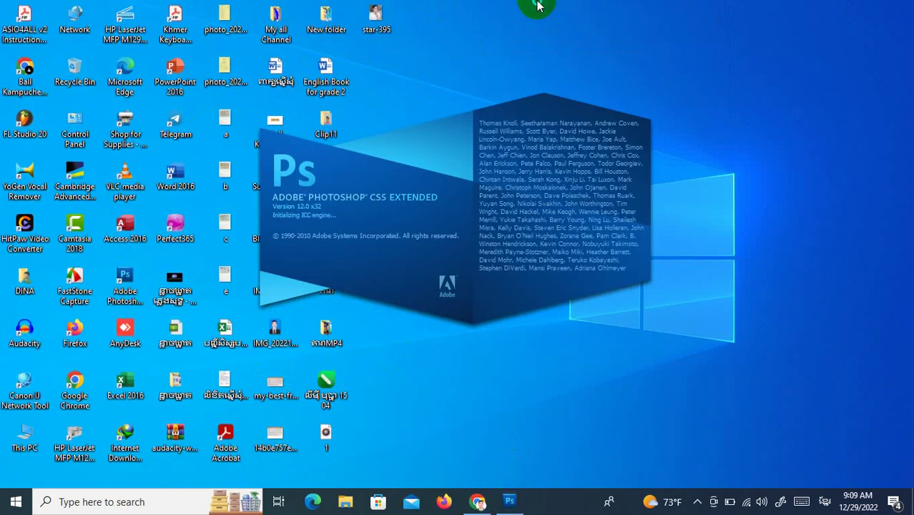
right_click(537, 8)
click(576, 40)
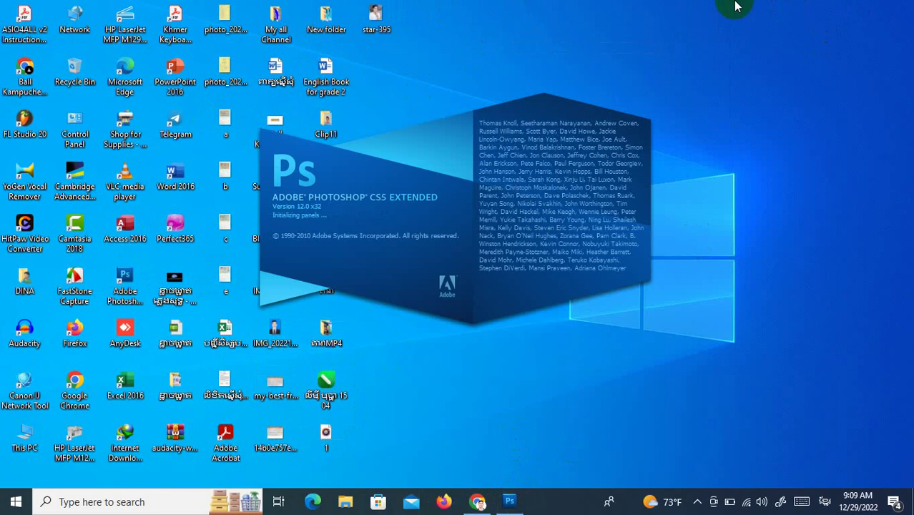
right_click(602, 5)
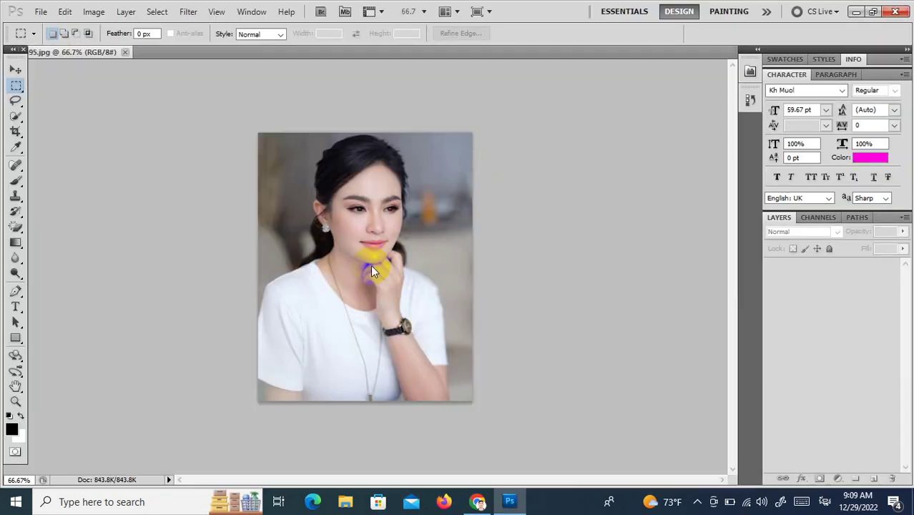
Play the Sokun Nisa song-list video from the តារាMP4 folder, leave full screen, and minimize the player.
click(854, 15)
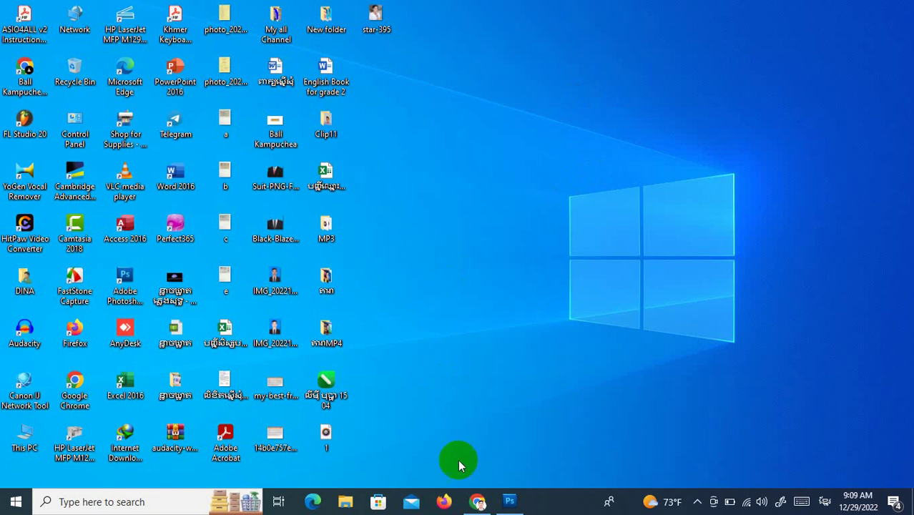
double_click(333, 336)
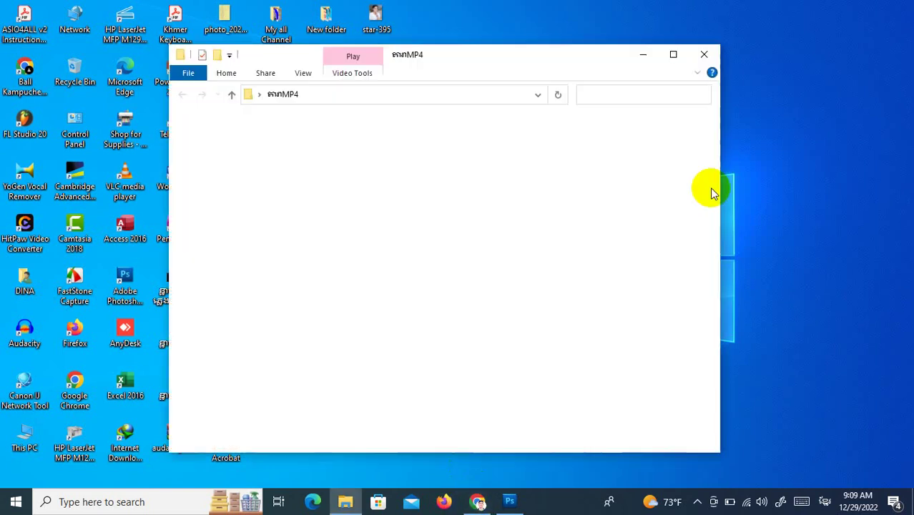
double_click(395, 263)
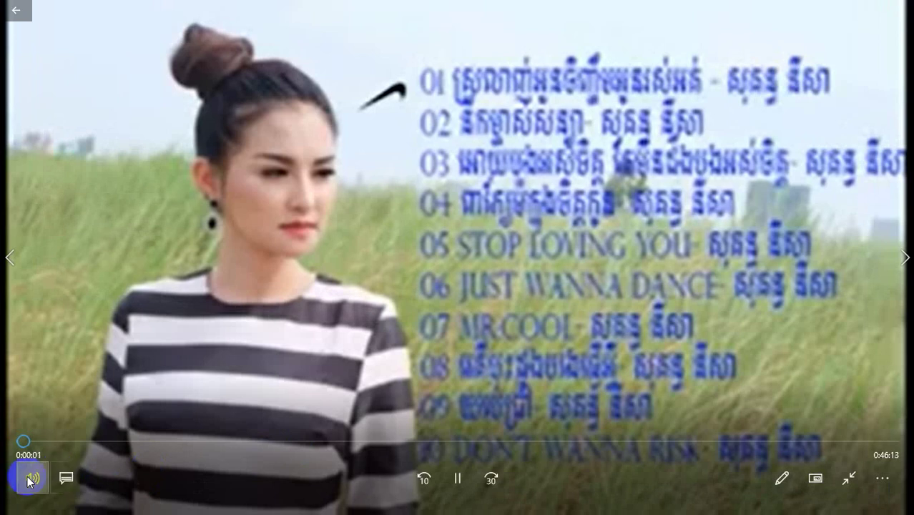
click(30, 479)
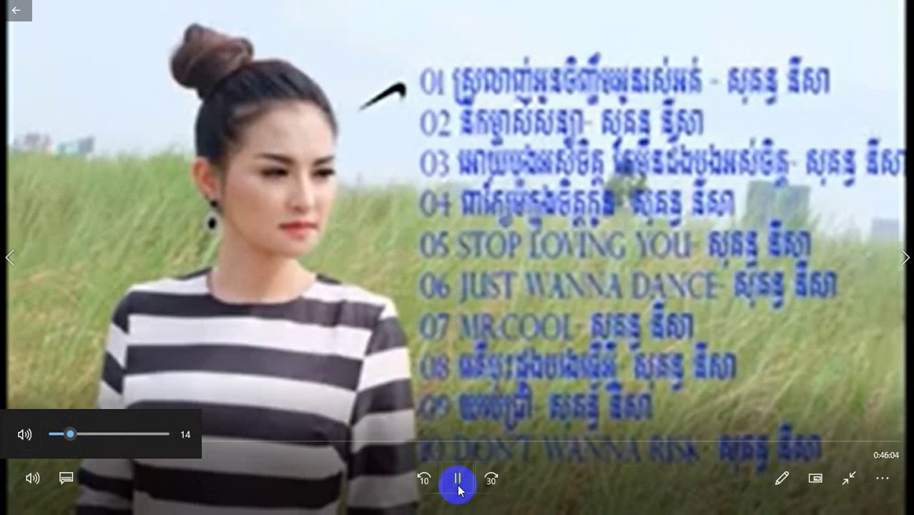
double_click(784, 89)
click(458, 462)
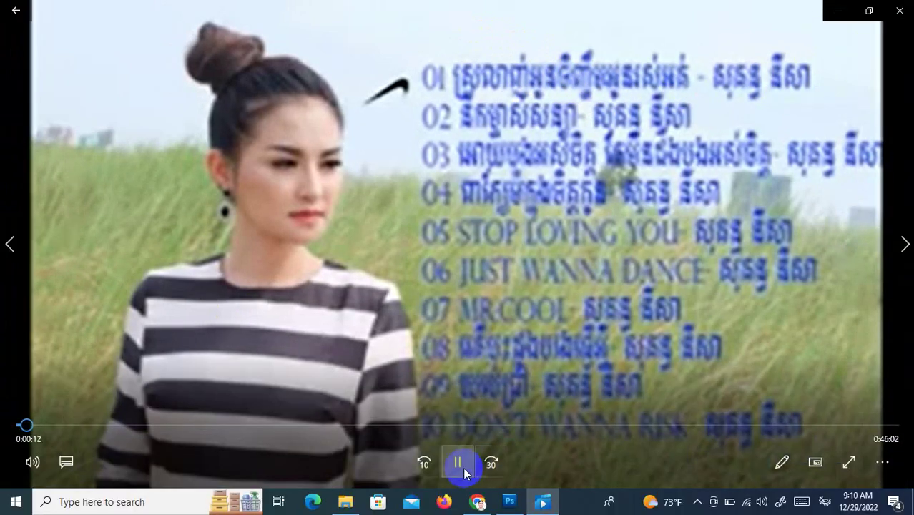
click(844, 12)
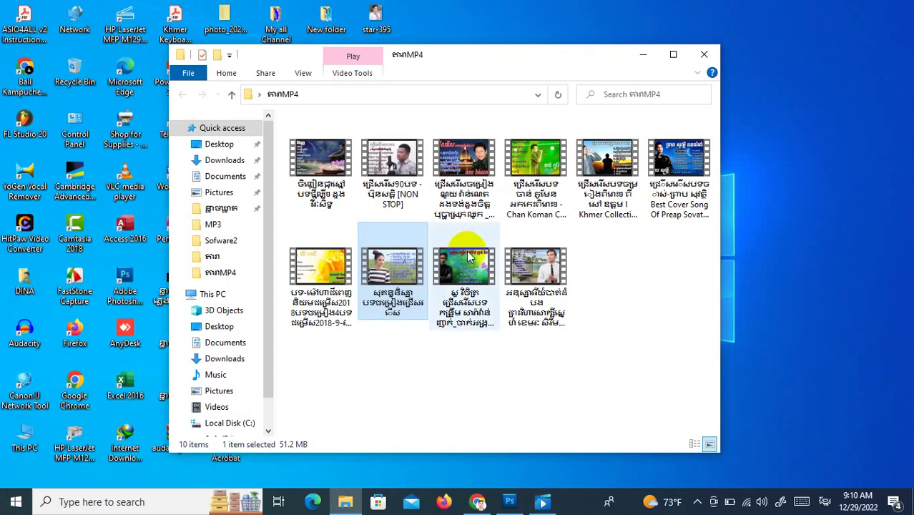
click(510, 502)
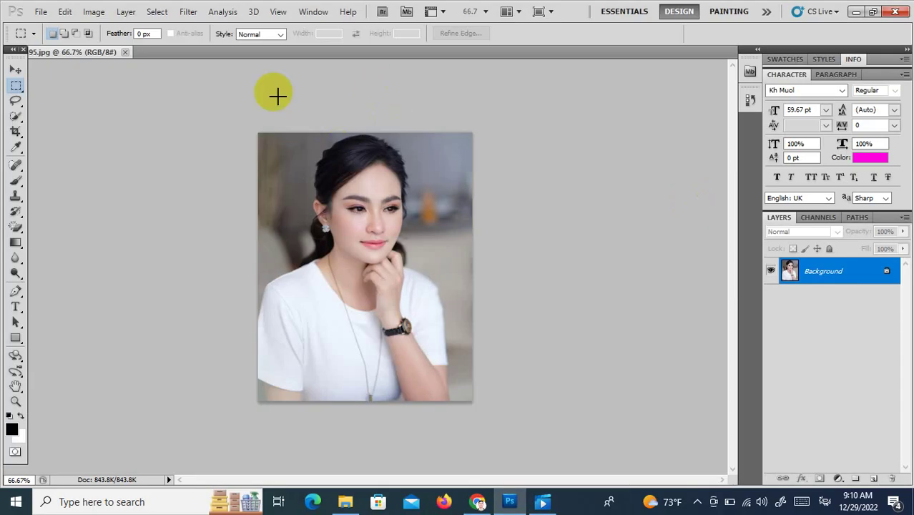
click(853, 13)
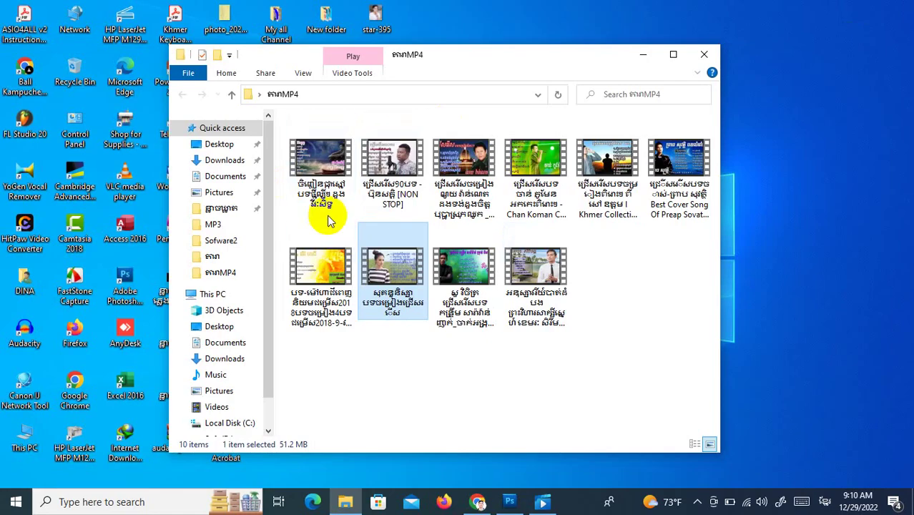
Close the តារាMP4 folder window and open the តារា folder on the desktop.
drag(516, 64, 693, 71)
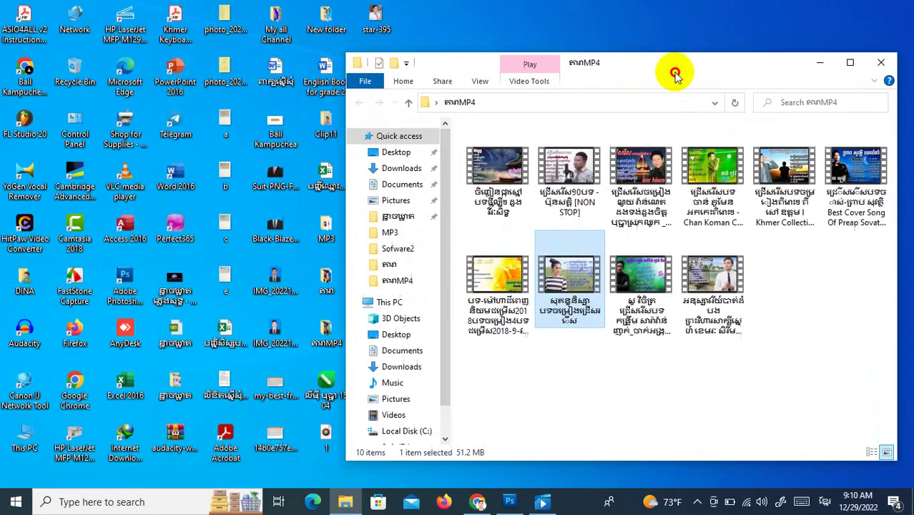
click(880, 64)
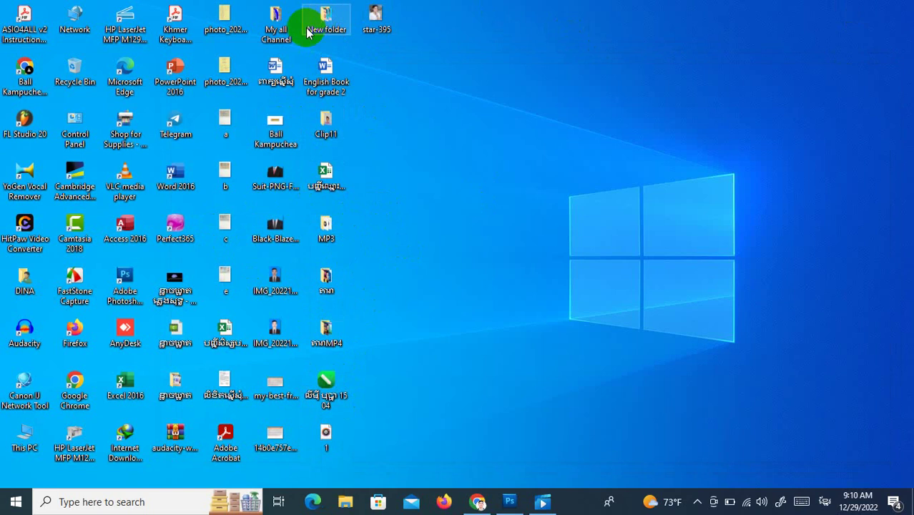
click(328, 332)
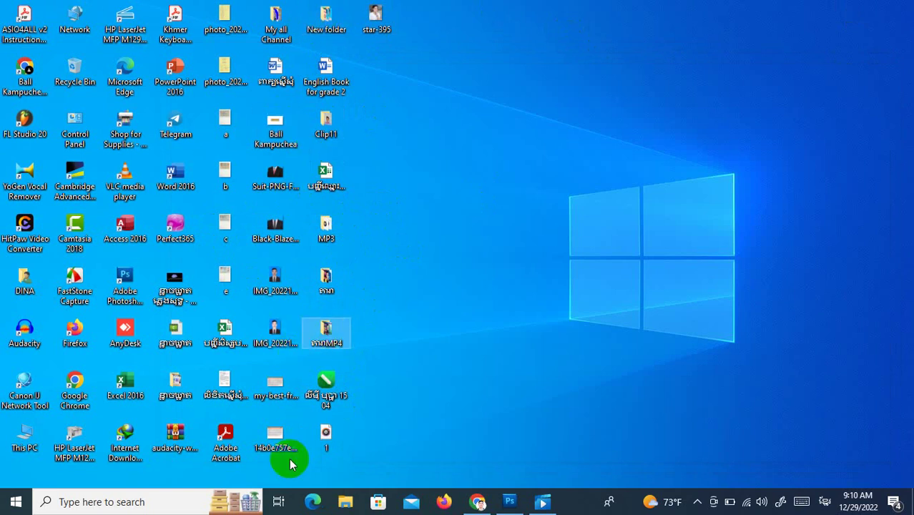
click(317, 282)
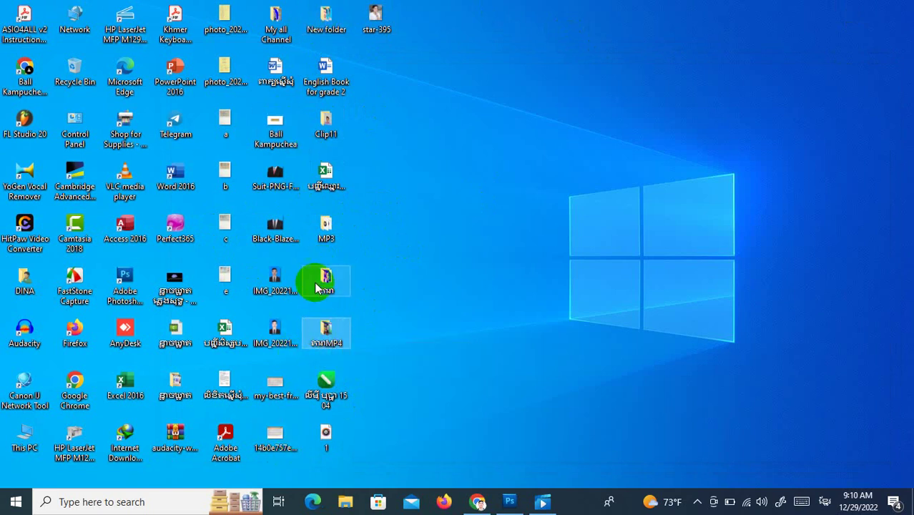
double_click(317, 282)
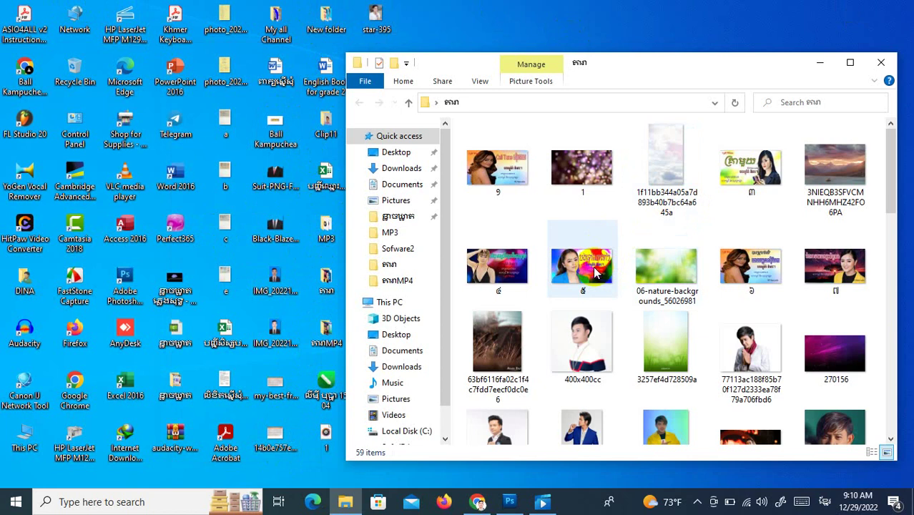
Open the ៥ picture from the តារា folder in Photoshop and dismiss the stray shortcut menu.
click(593, 266)
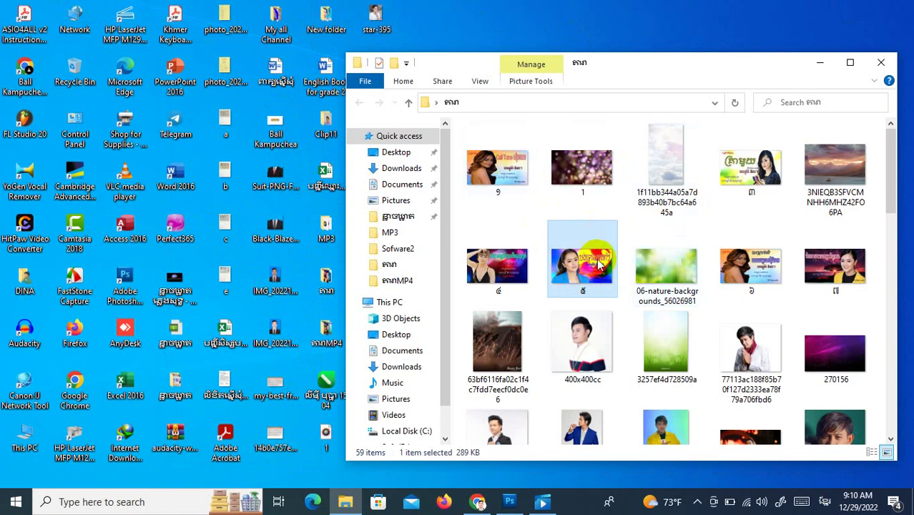
drag(595, 266, 127, 273)
right_click(127, 272)
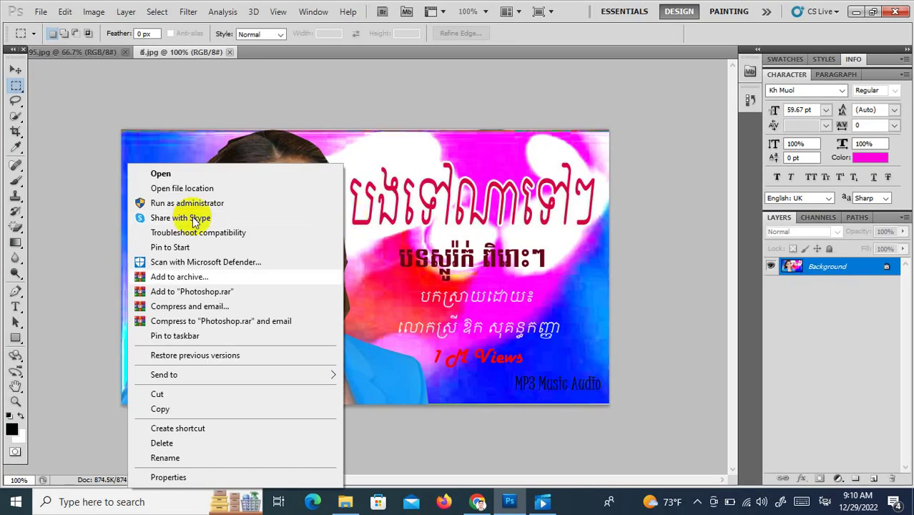
right_click(199, 133)
click(439, 168)
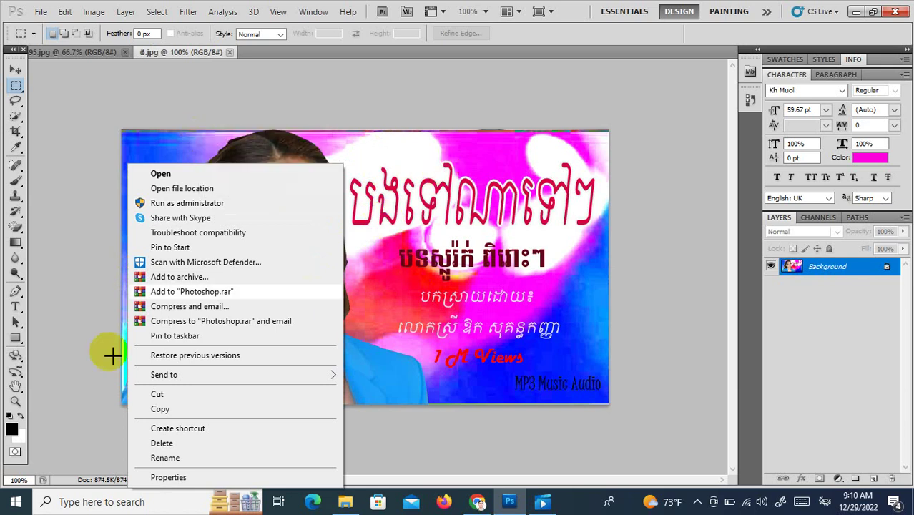
drag(170, 130, 279, 194)
click(280, 193)
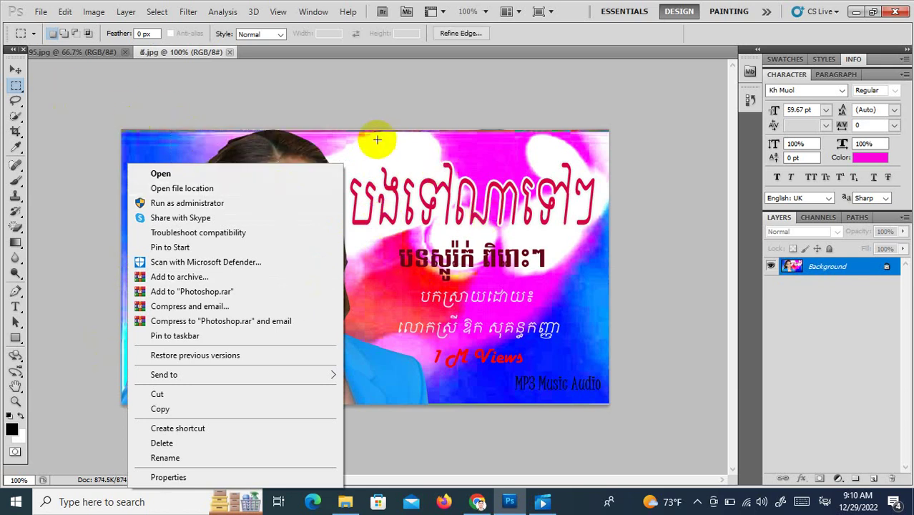
click(204, 172)
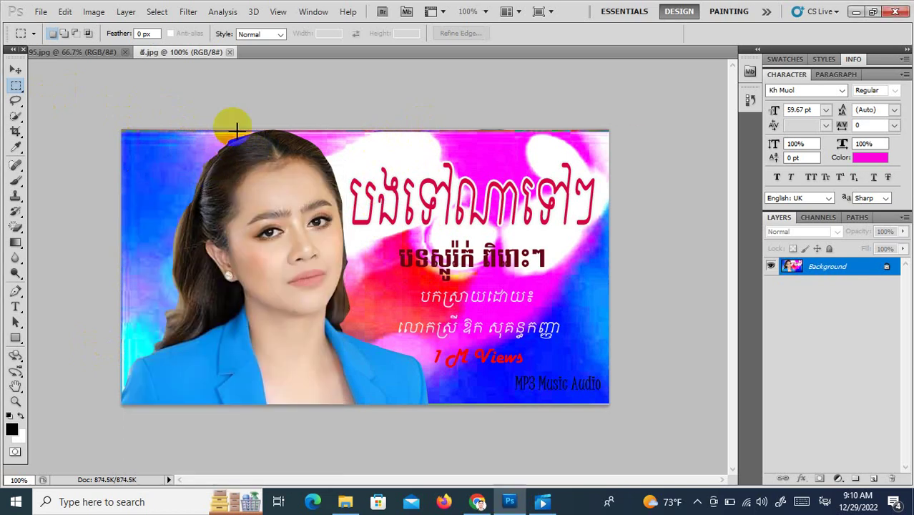
Start a Pen tool path on the star-395 photo, tracing the white sleeve from the photo's left edge up onto the shoulder.
click(14, 71)
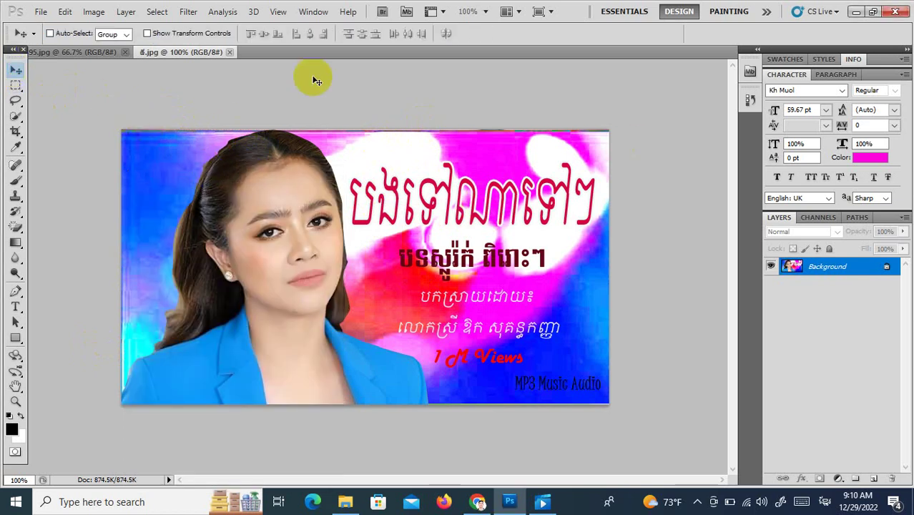
click(117, 52)
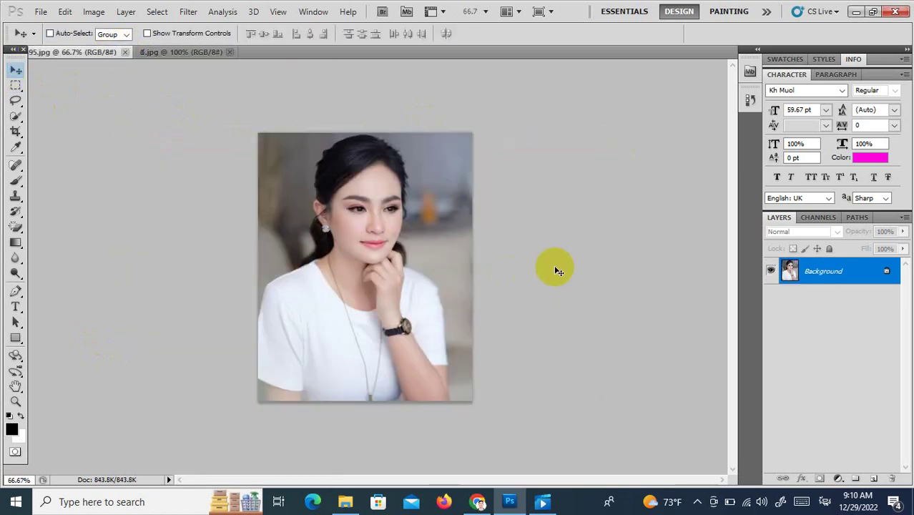
ctrl+click(424, 289)
drag(424, 289, 542, 336)
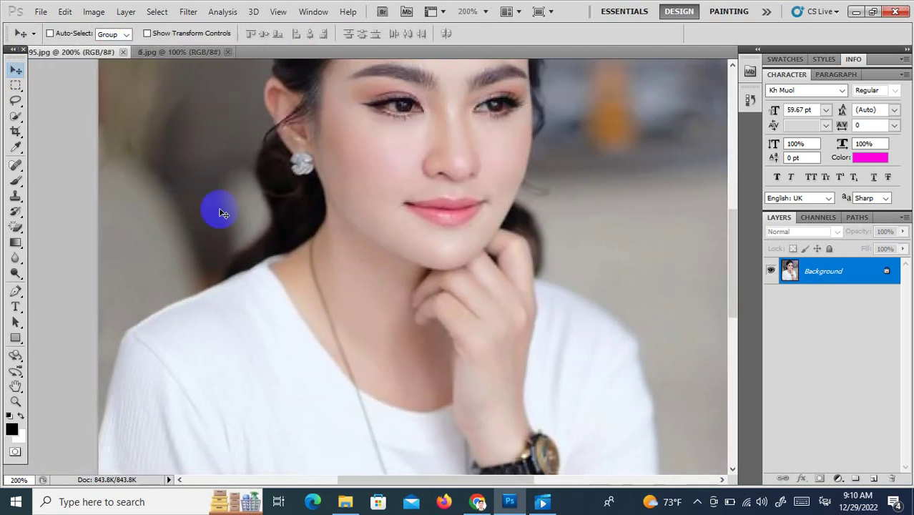
click(15, 292)
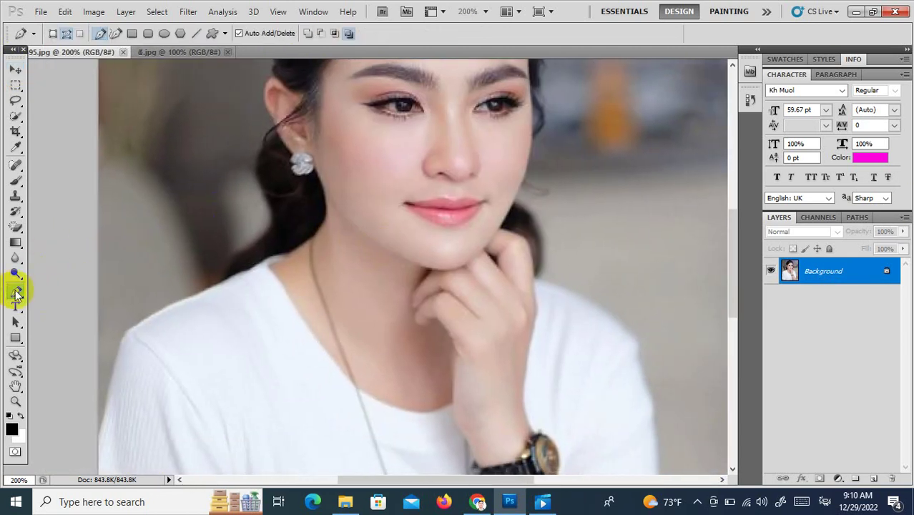
click(98, 438)
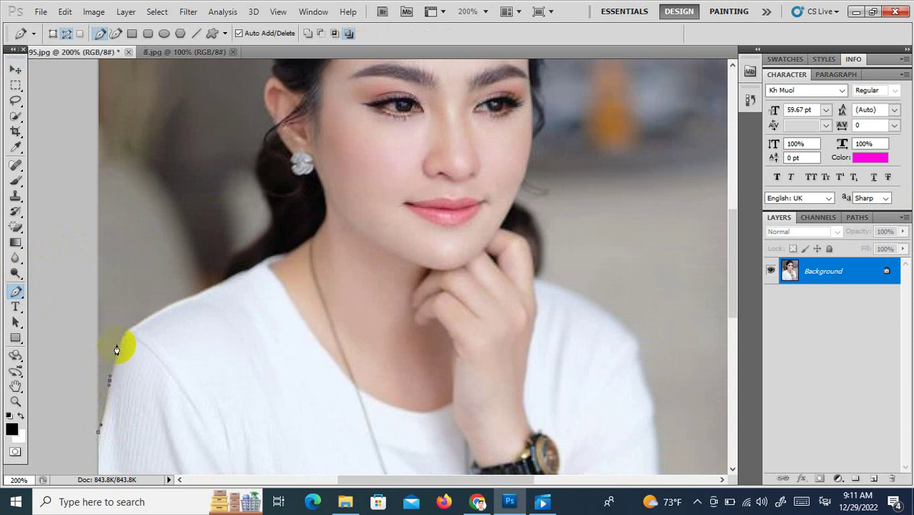
click(145, 321)
click(171, 308)
click(205, 293)
click(231, 284)
click(251, 273)
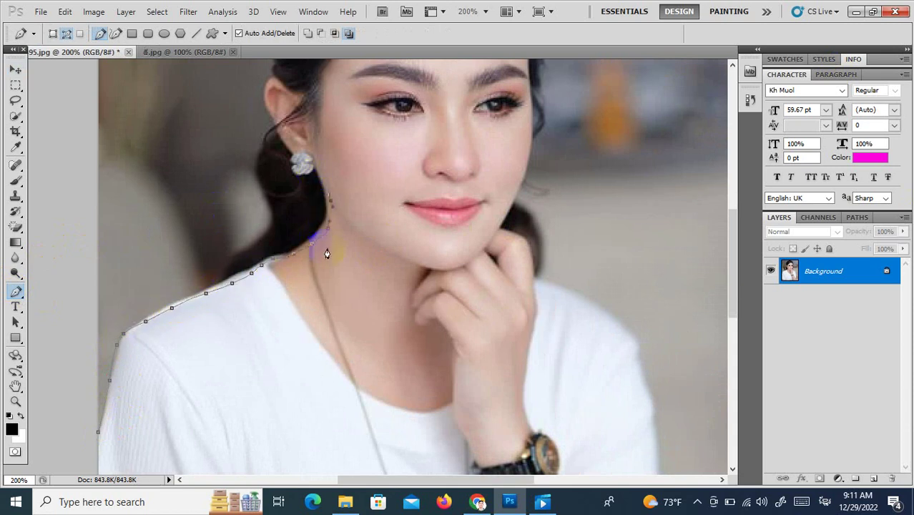
key(ctrl+alt+z)
key(ctrl+alt+z)
key(ctrl+alt+z)
key(ctrl+alt+z)
key(ctrl+alt+z)
key(ctrl+alt+z)
Continue the path from the shoulder along the outer edge of the hair and ear, and over the top of the singer's head.
click(234, 279)
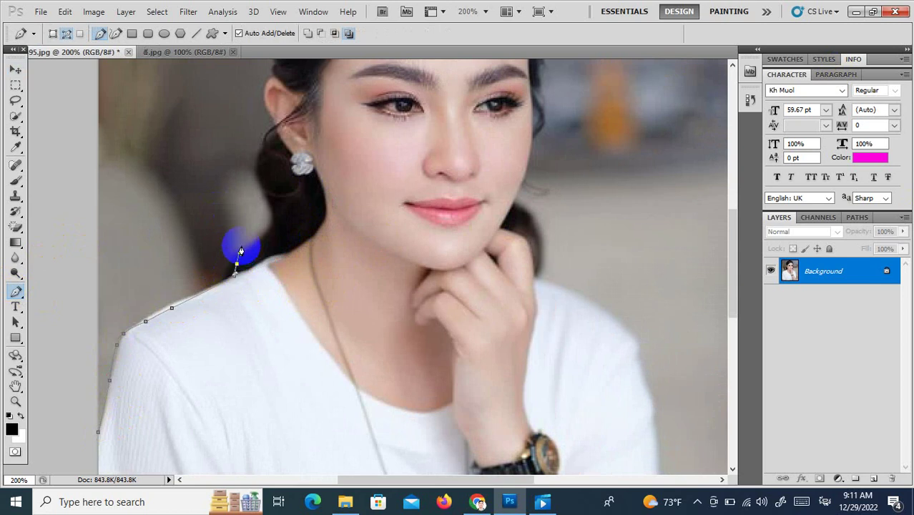
click(263, 183)
drag(255, 157, 286, 418)
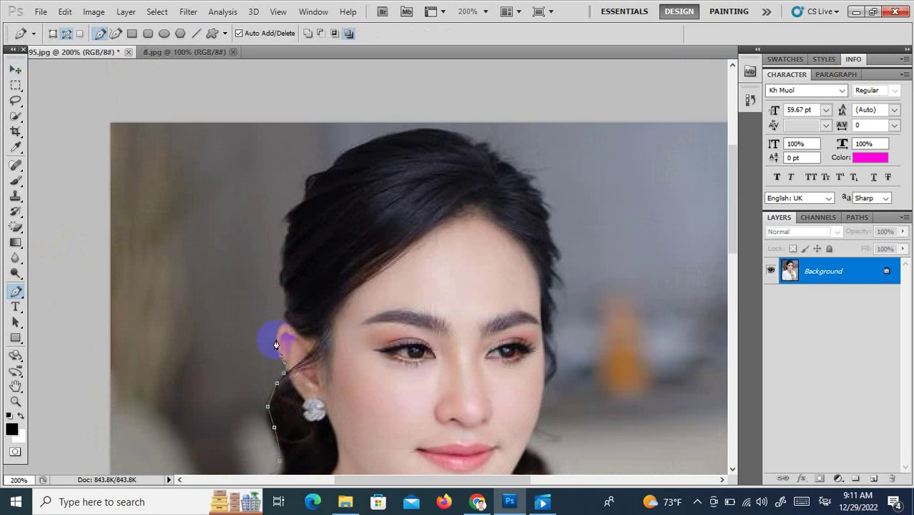
click(285, 243)
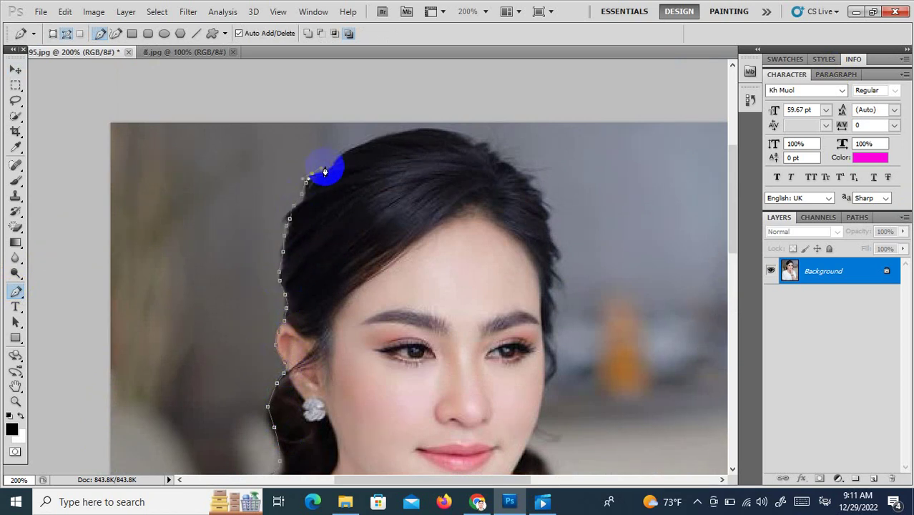
mouse_move(374, 142)
mouse_down()
mouse_move(424, 136)
mouse_move(479, 153)
mouse_up()
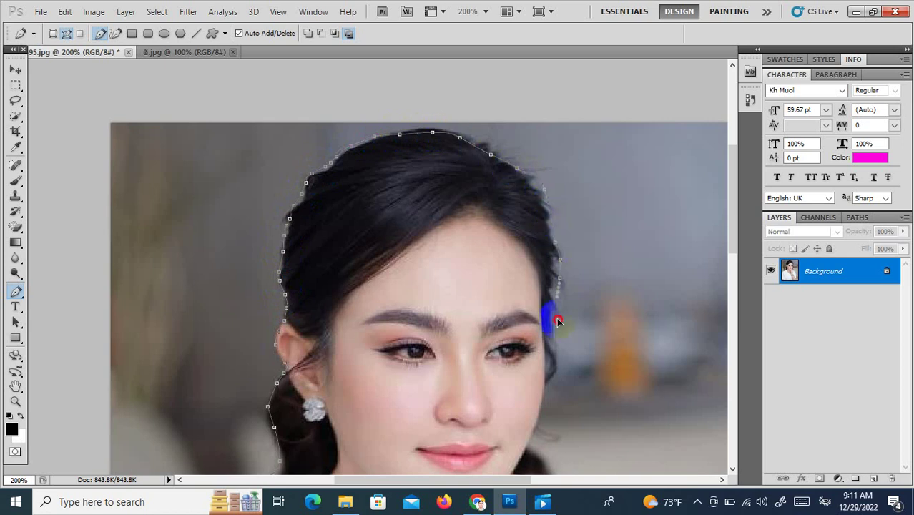
Trace the path down the other side of the hair, shoulder, sleeve and arm to the photo's bottom edge, undoing misplaced points.
drag(539, 389, 483, 252)
key(ctrl+alt+z)
key(ctrl+alt+z)
key(ctrl+alt+z)
key(ctrl+alt+z)
key(ctrl+alt+z)
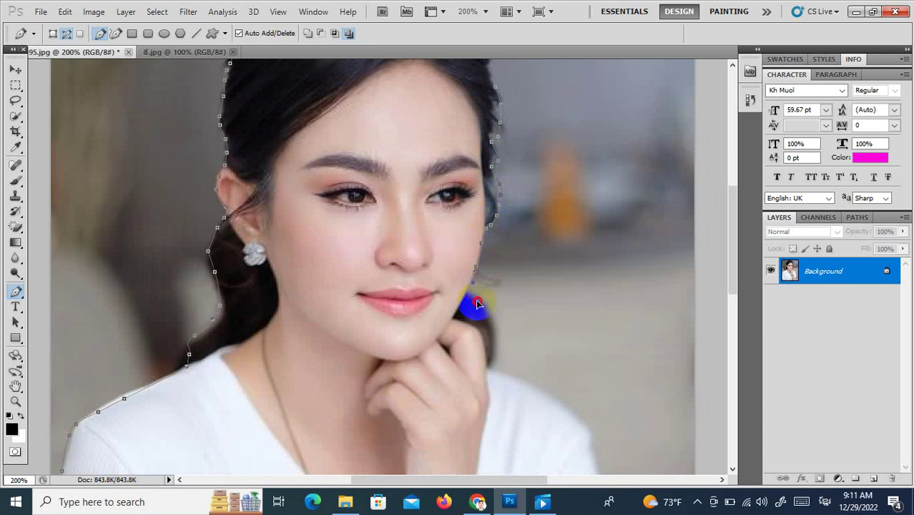
drag(477, 304, 503, 343)
mouse_move(497, 376)
mouse_down()
mouse_move(393, 269)
mouse_move(292, 197)
mouse_move(342, 229)
mouse_move(374, 272)
mouse_move(396, 387)
mouse_move(357, 165)
mouse_move(361, 266)
mouse_up()
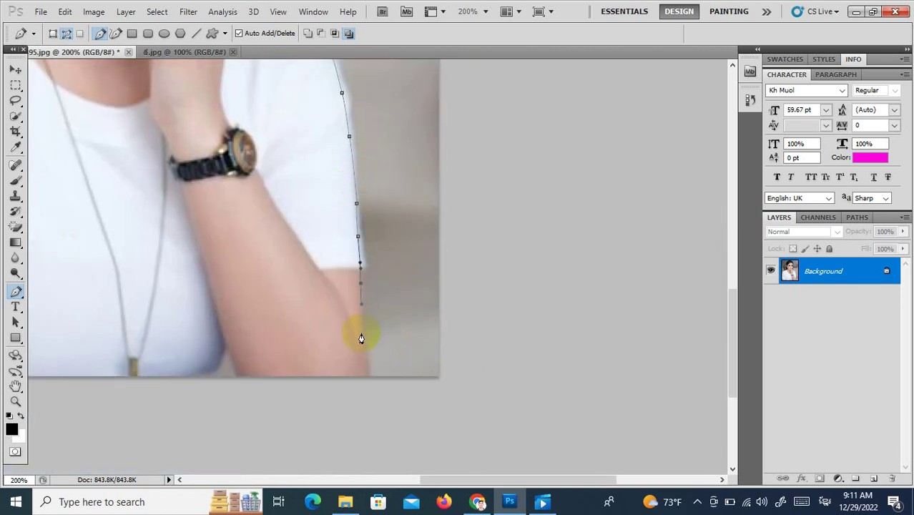
drag(369, 381, 369, 377)
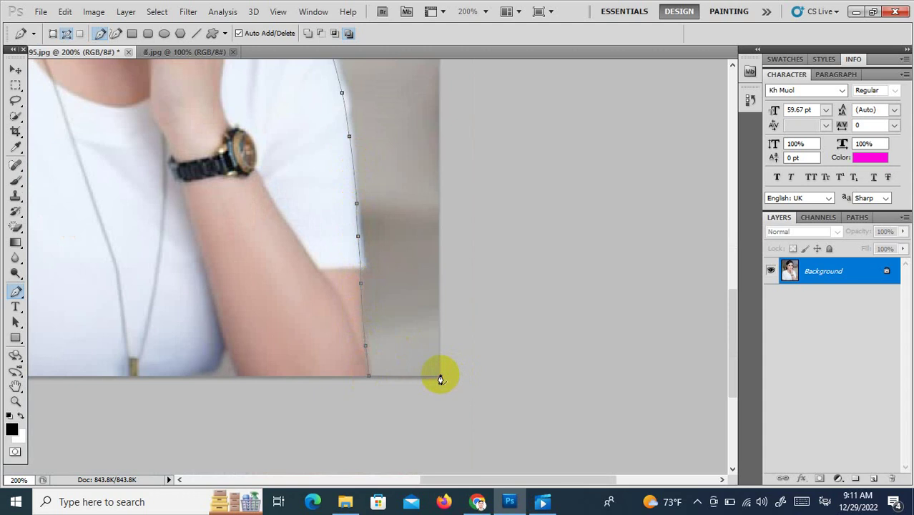
Close the path along the photo's bottom and left edges and convert it into a selection of the singer.
key(ctrl+minus)
key(ctrl+minus)
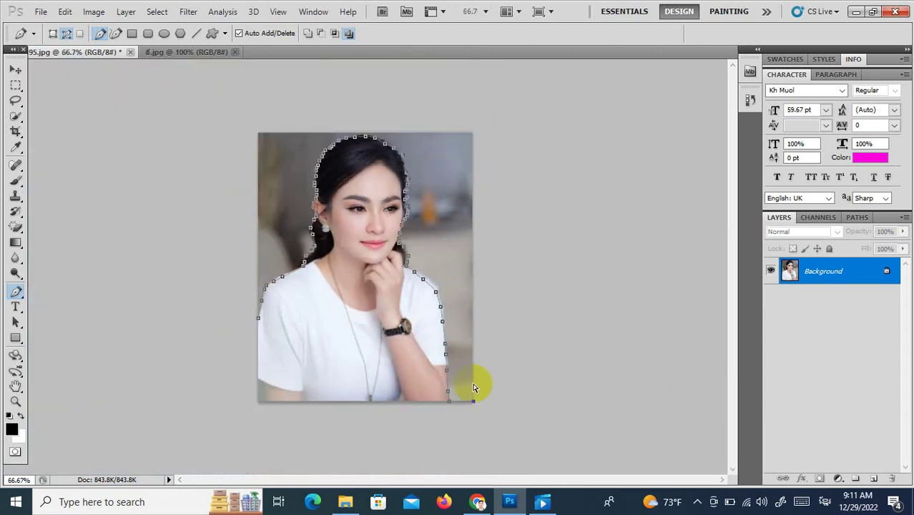
click(259, 381)
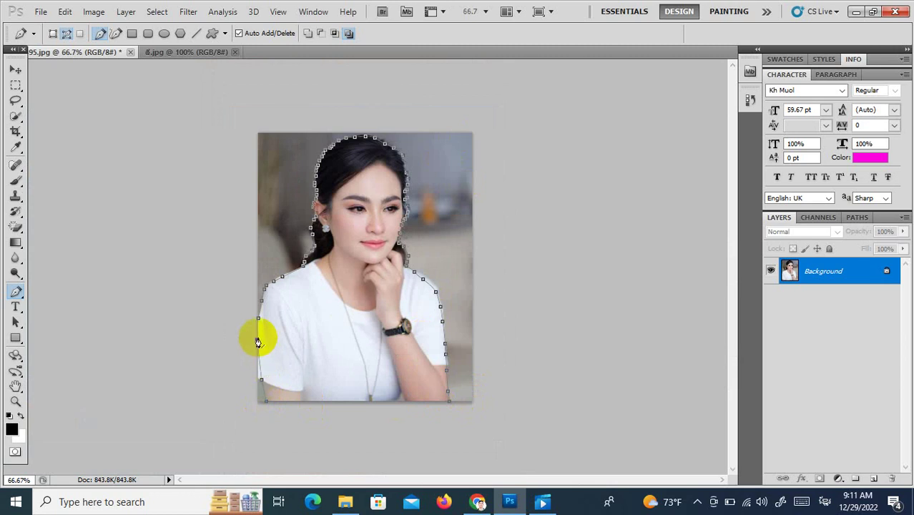
key(ctrl+Return)
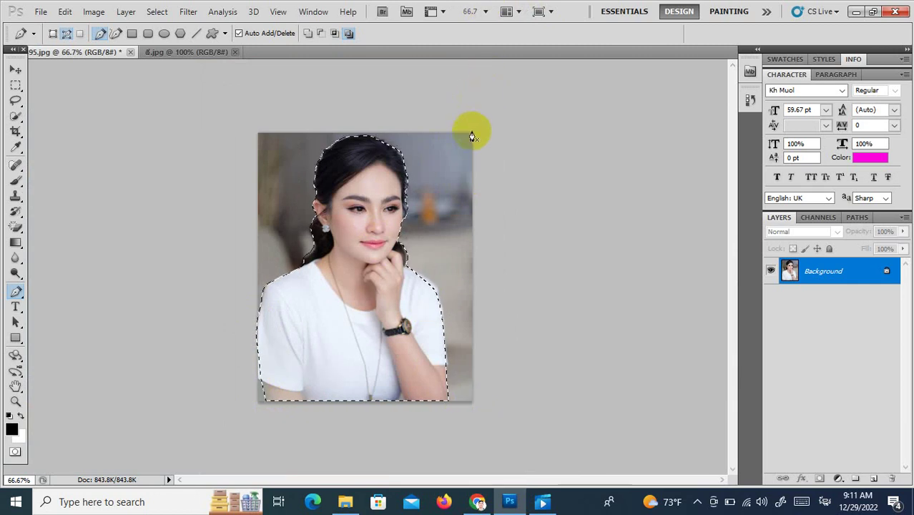
Cut the selected singer out of the photo into the ៥.jpg picture and place her over the woman in the blue jacket.
key(BackSpace)
key(ctrl+d)
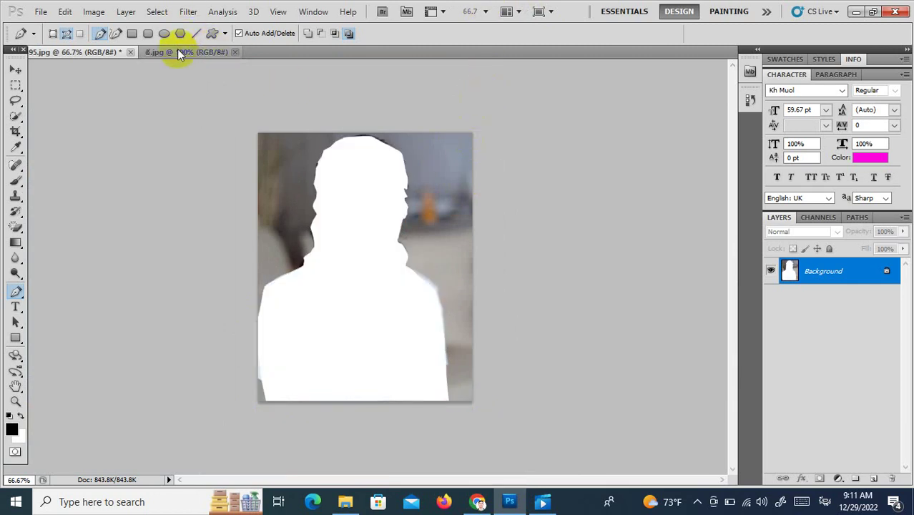
click(152, 52)
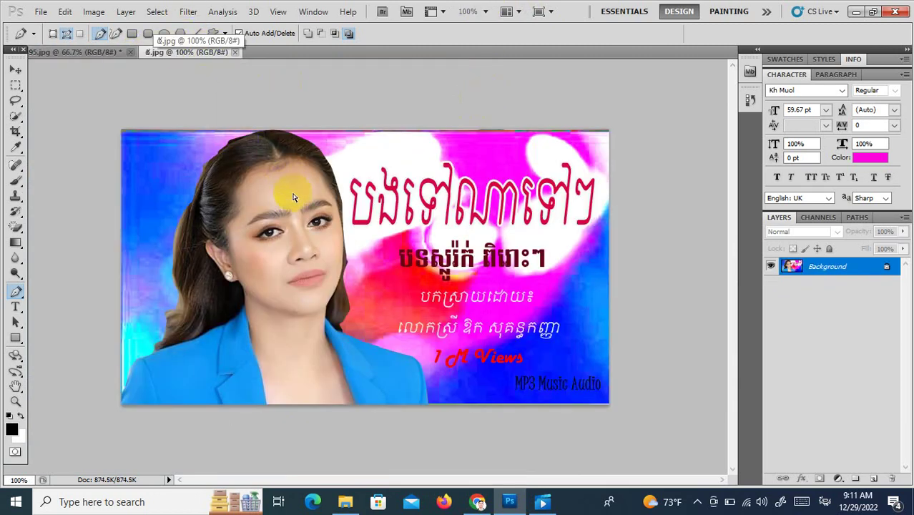
key(ctrl+v)
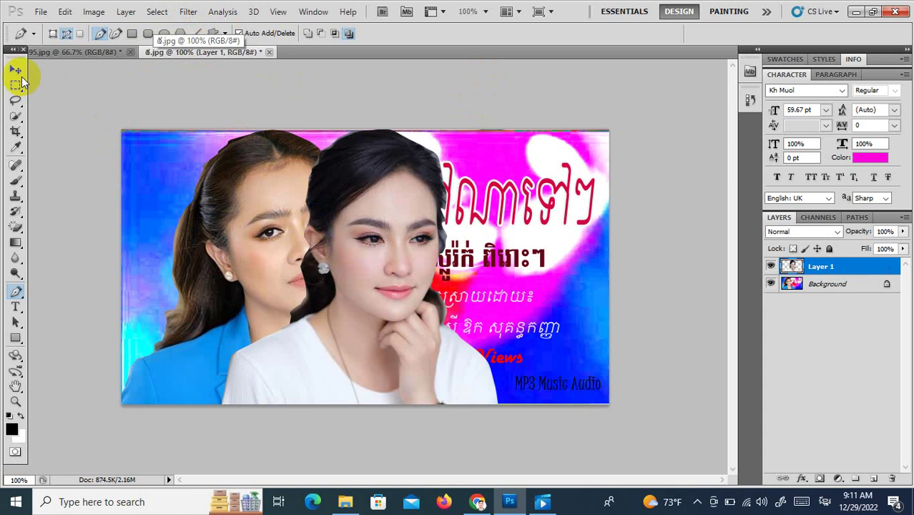
click(15, 70)
drag(385, 227, 268, 213)
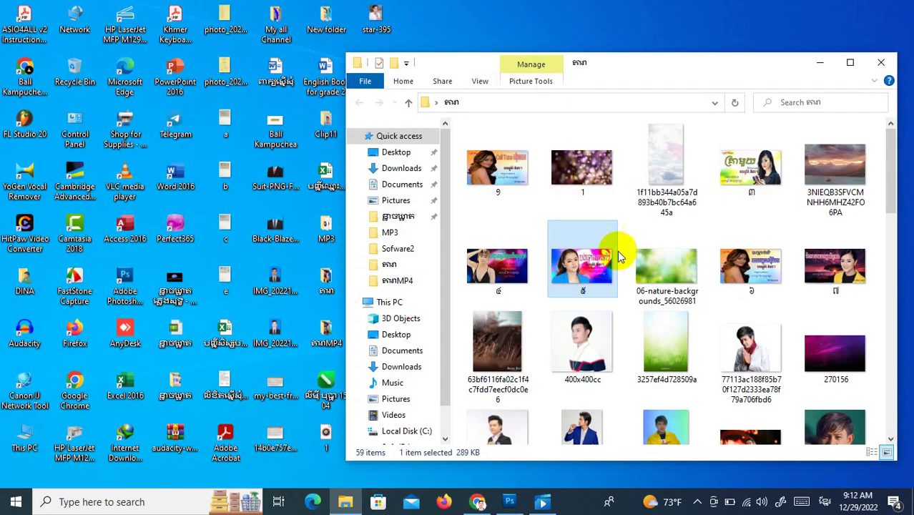
Switch to Chrome and search Google Images for "Background".
click(664, 263)
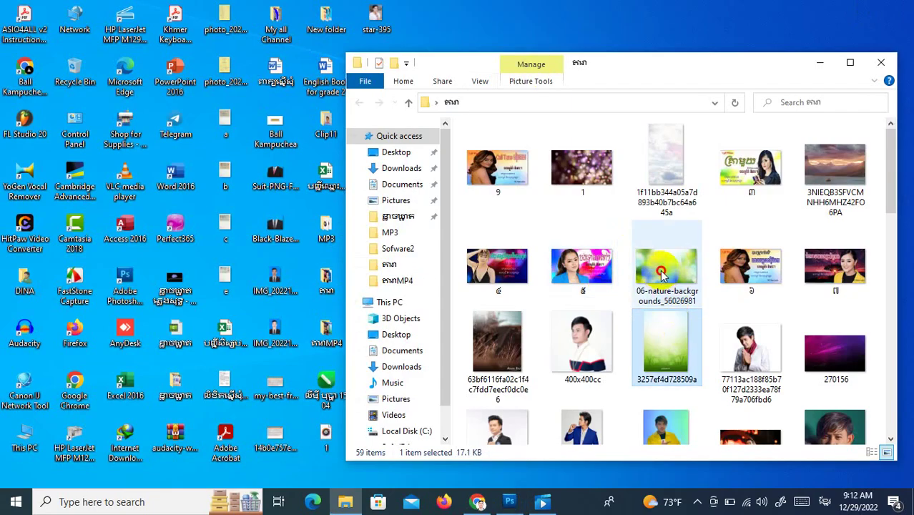
click(478, 501)
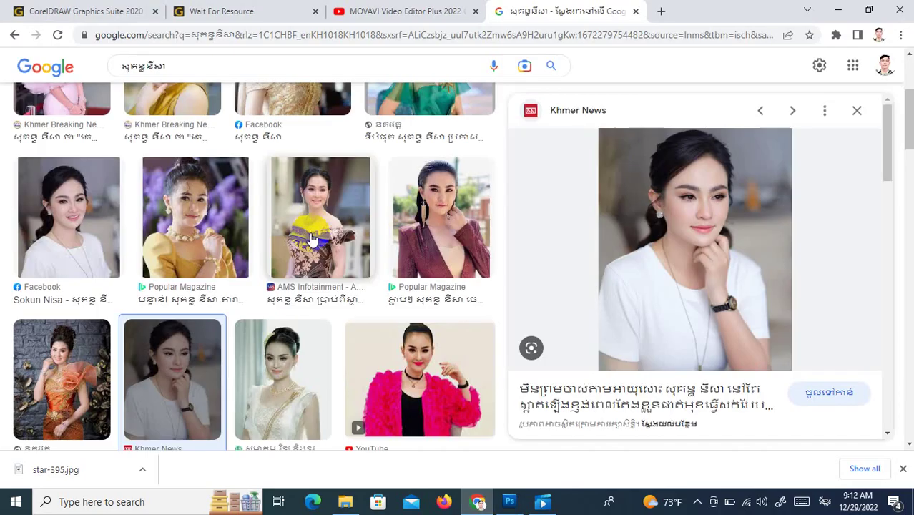
click(179, 66)
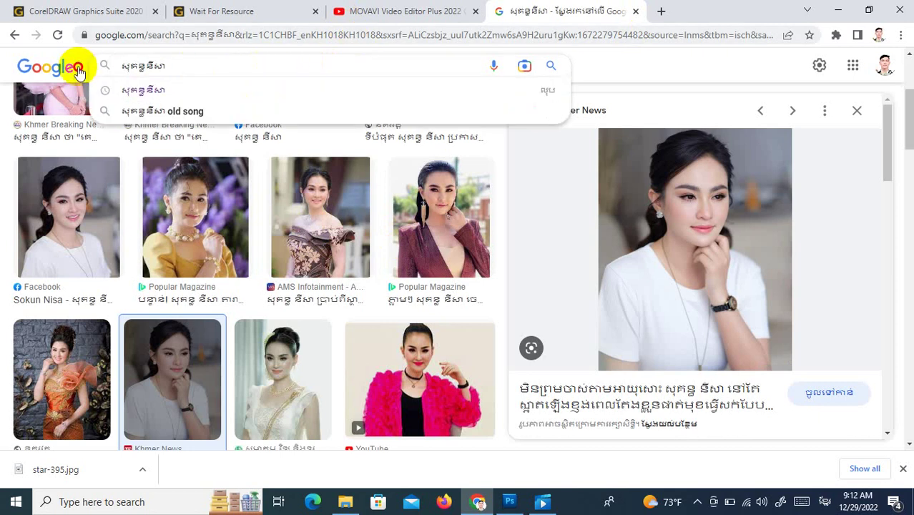
right_click(77, 65)
click(244, 65)
drag(245, 65, 101, 67)
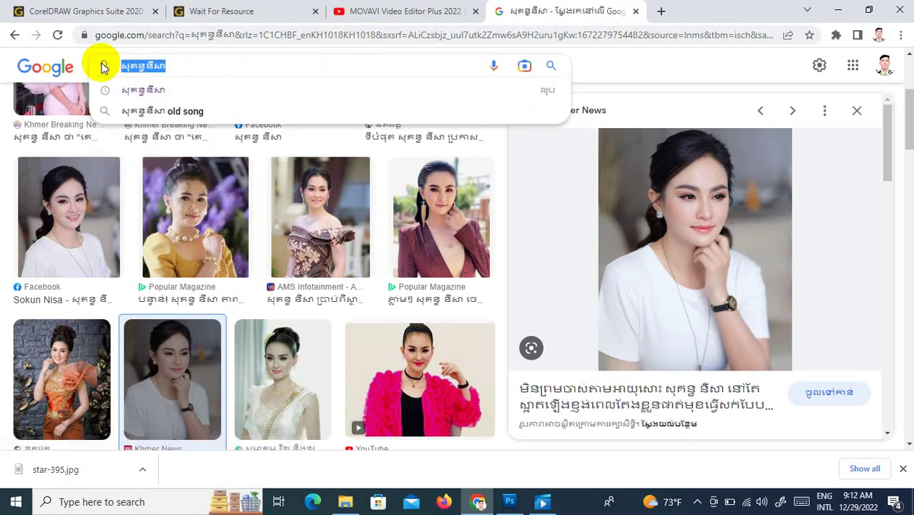
text(Background)
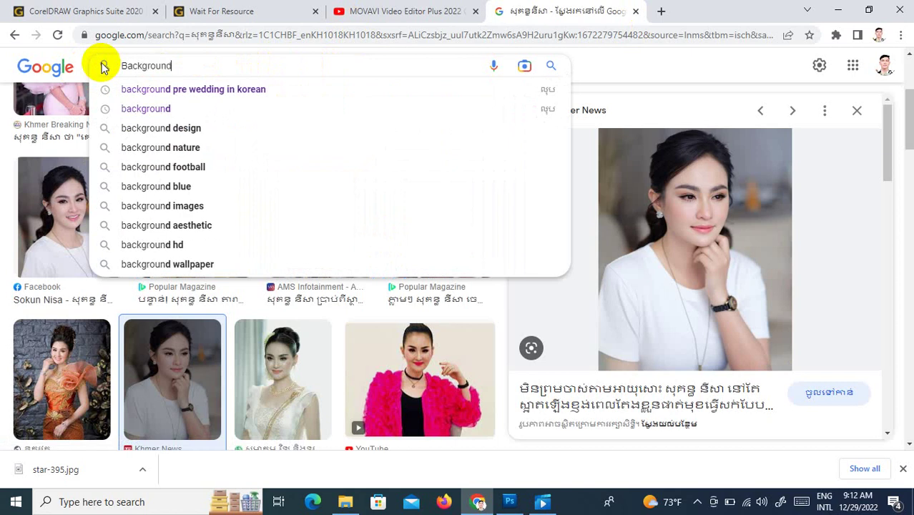
key(Return)
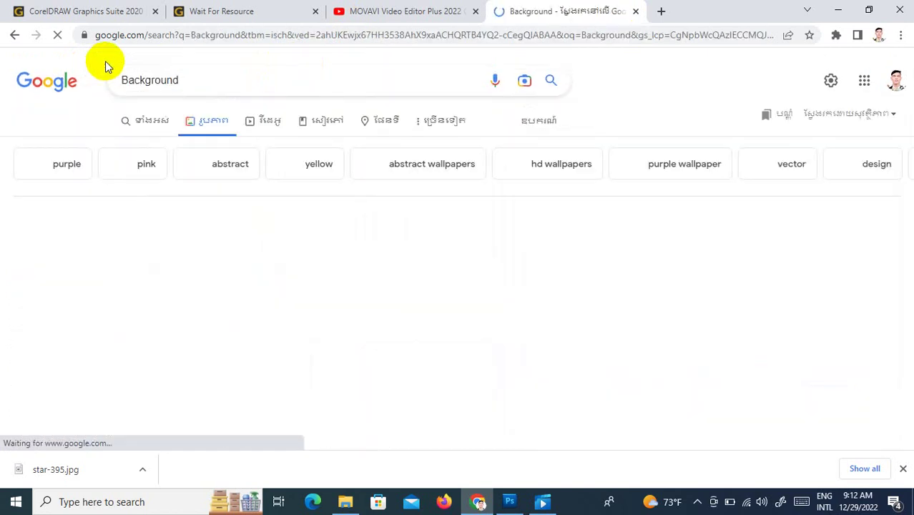
Find the Unsplash photo of a lone tree on a snowy slope and save it to the Desktop as a JPEG image.
scroll(443, 307, down, 5)
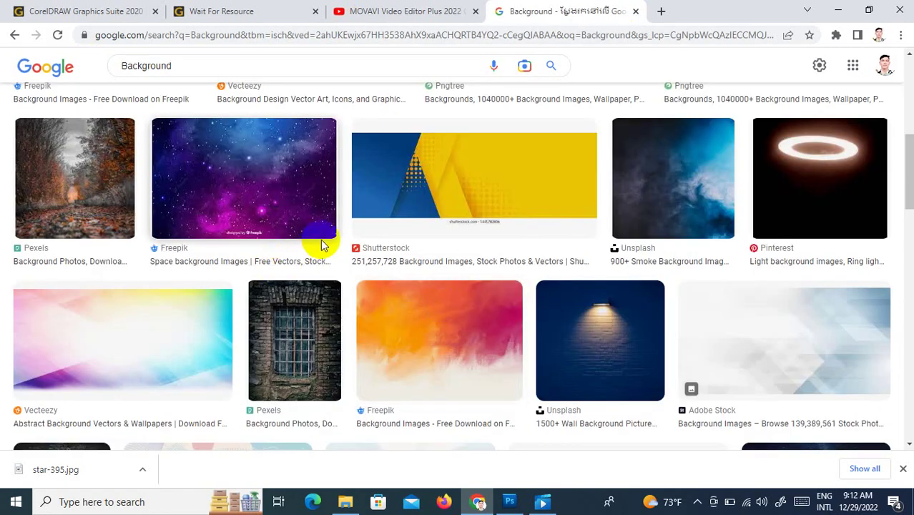
scroll(336, 254, down, 5)
scroll(415, 269, down, 4)
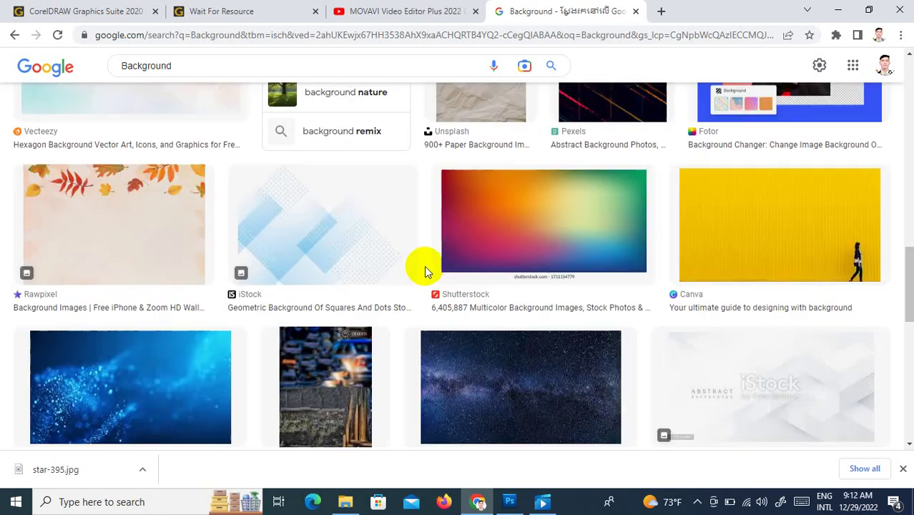
click(512, 364)
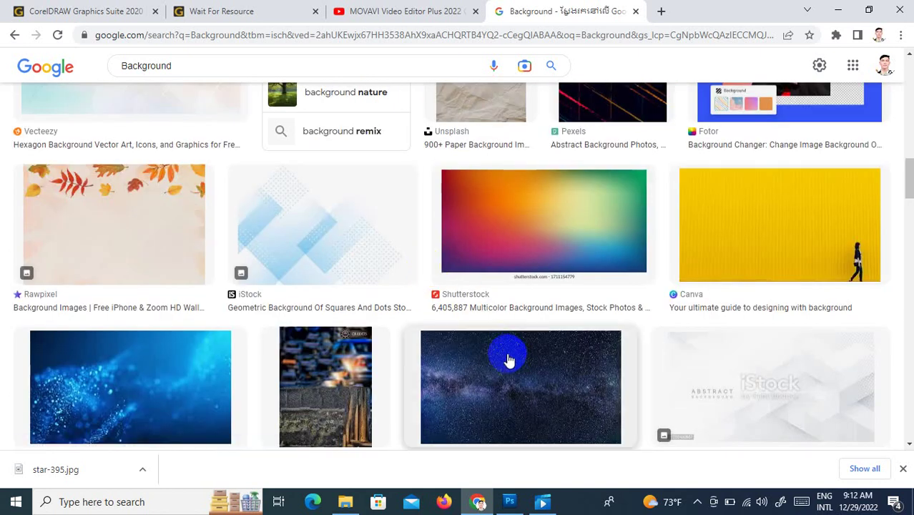
scroll(127, 322, down, 5)
scroll(553, 328, down, 5)
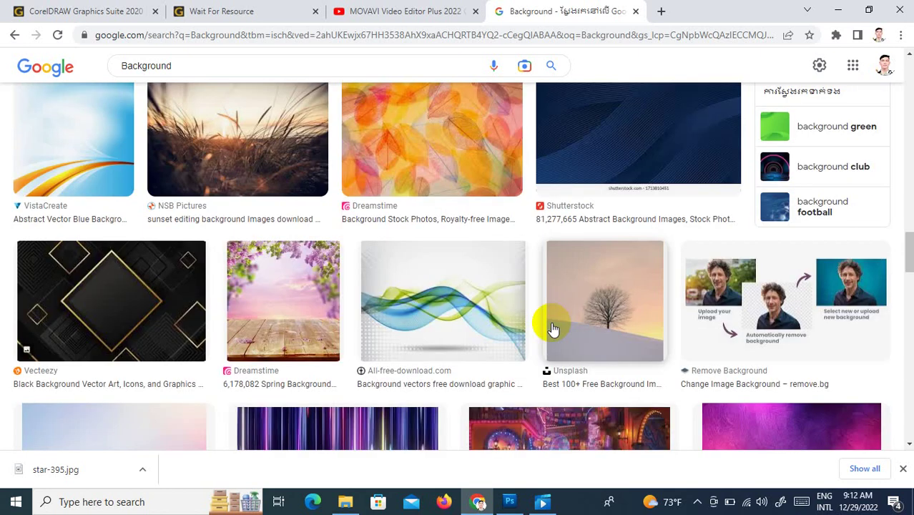
click(600, 297)
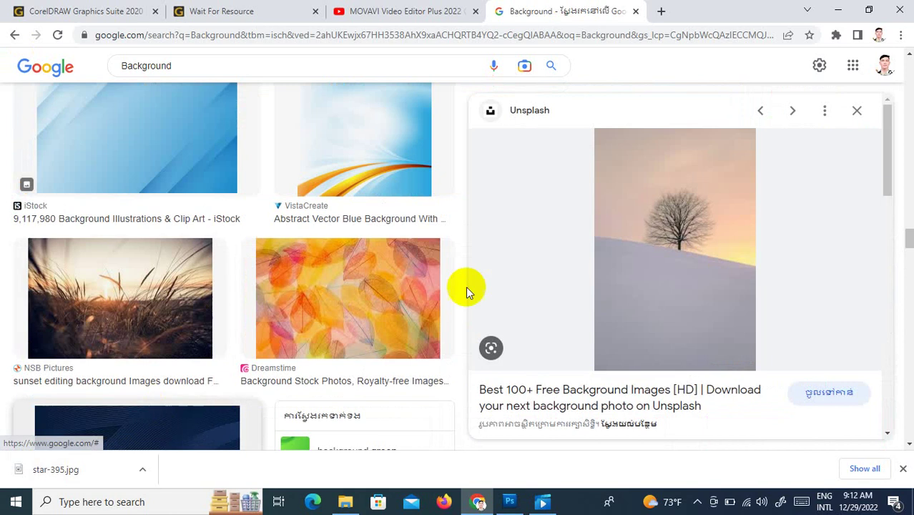
right_click(694, 233)
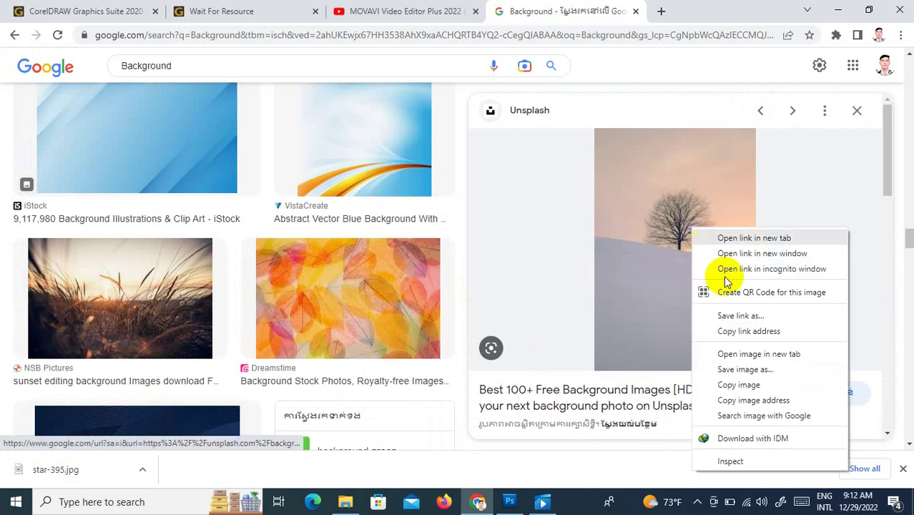
click(745, 369)
click(51, 115)
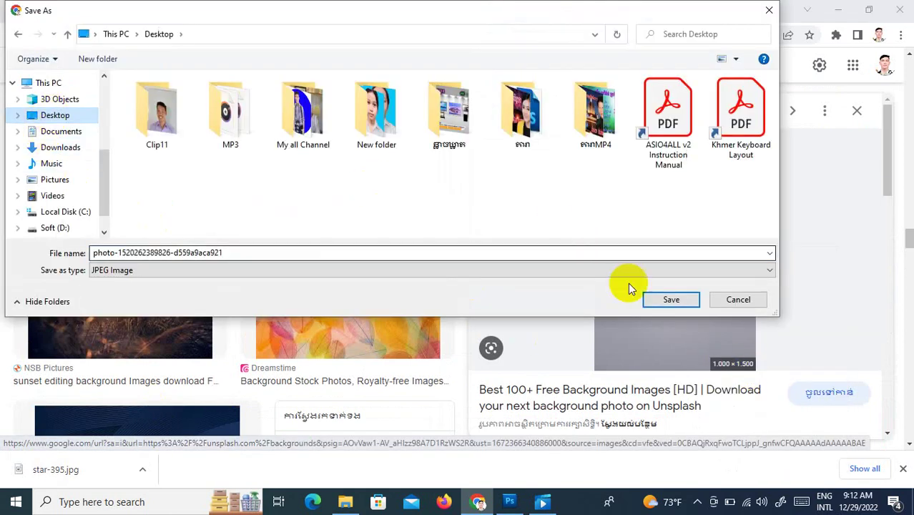
click(672, 300)
Try to open the downloaded tree photo from the desktop in Photoshop.
click(835, 10)
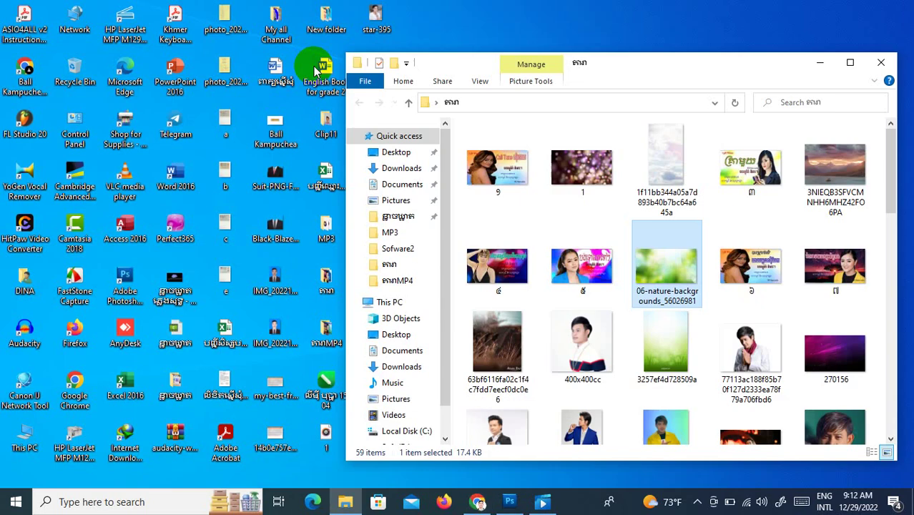
drag(465, 64, 612, 62)
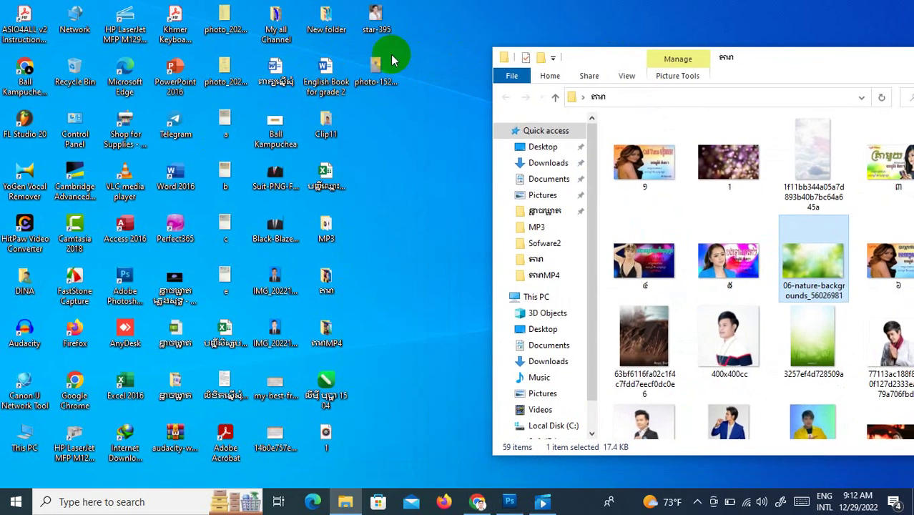
drag(377, 71, 125, 283)
click(460, 198)
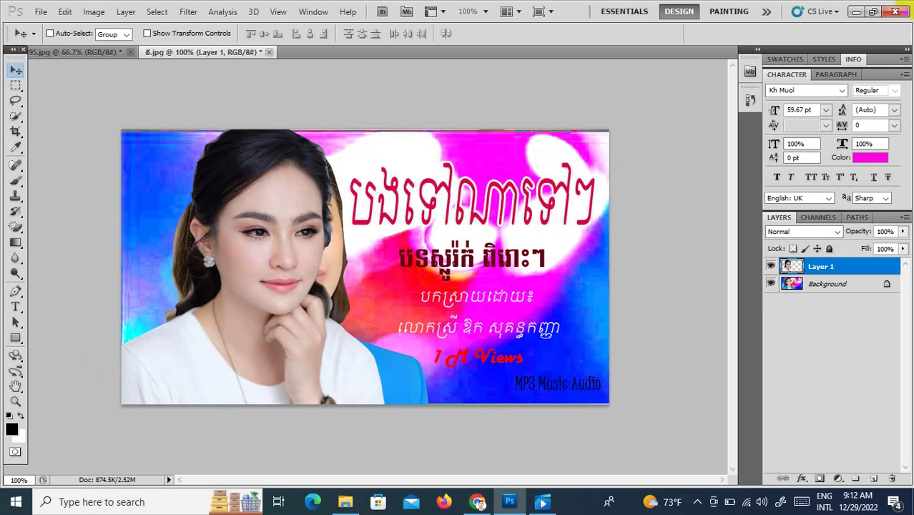
click(855, 11)
Open the downloaded tree photo in the image viewer and capture its upper part, including the tree, with Snipping Tool.
double_click(365, 81)
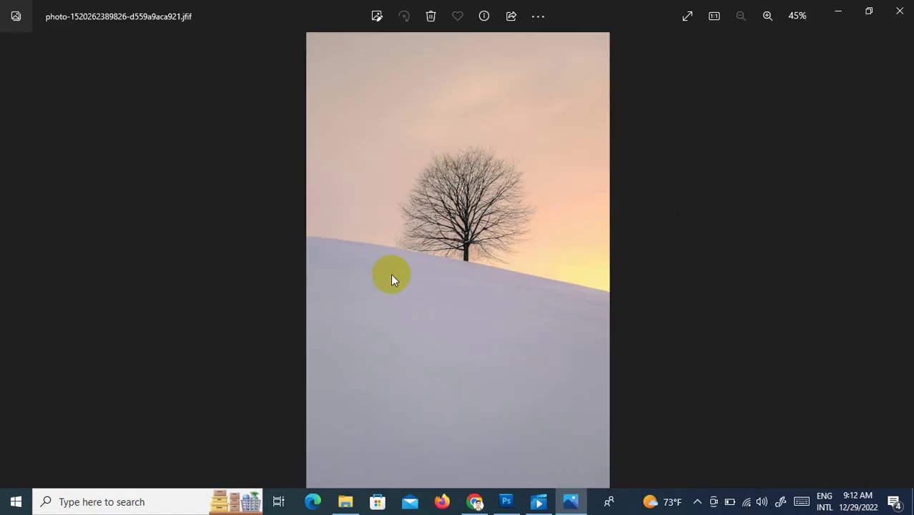
click(151, 501)
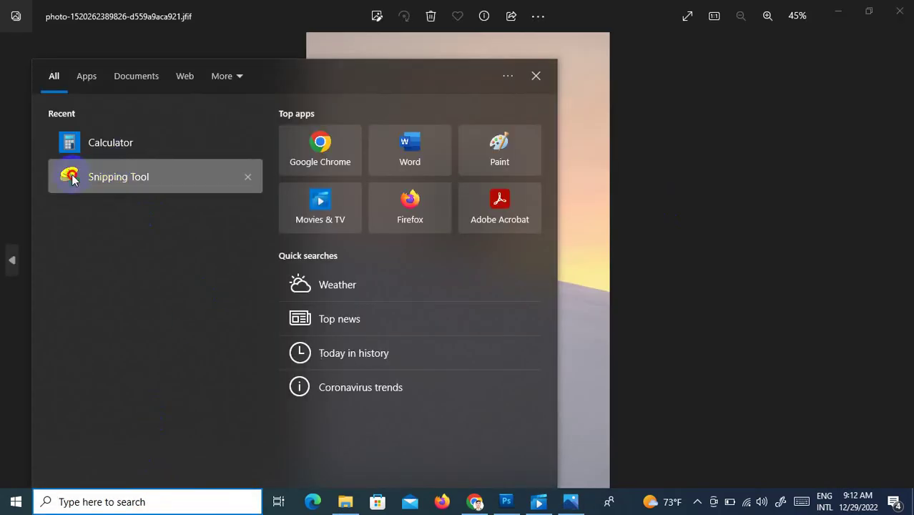
click(71, 184)
click(620, 66)
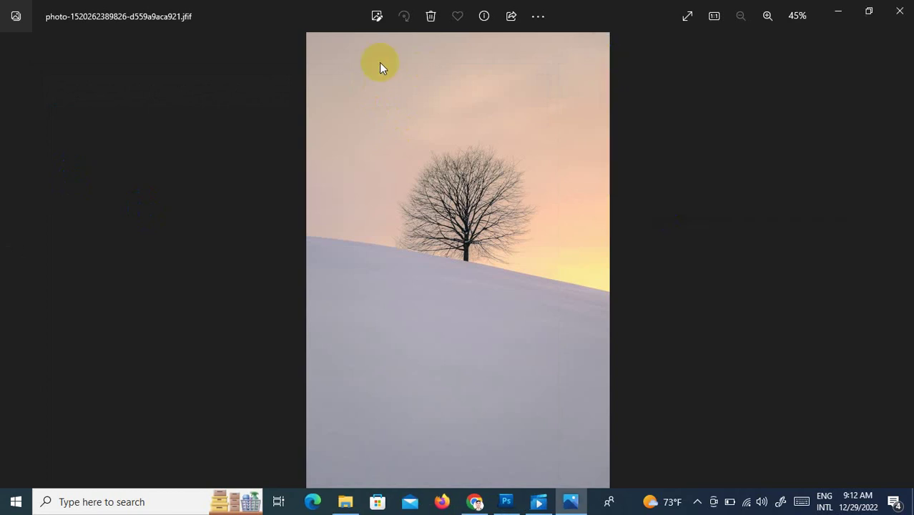
drag(305, 35, 608, 328)
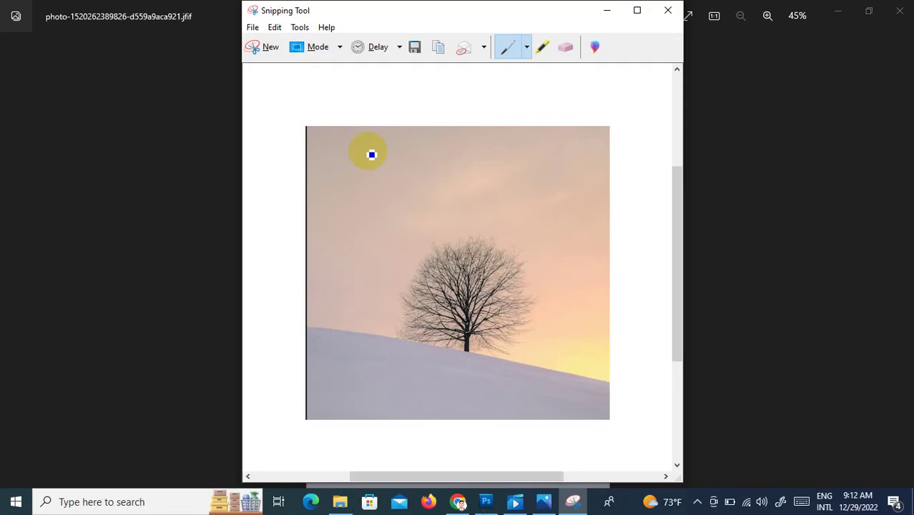
Save the snip to the Desktop as a JPEG file named Capture, and close Snipping Tool and the photo viewer.
click(252, 27)
click(274, 63)
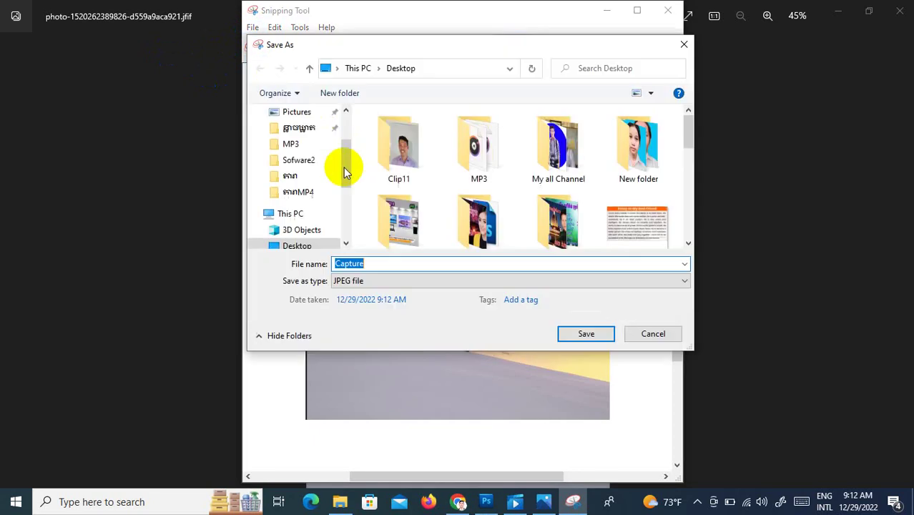
click(586, 334)
click(670, 16)
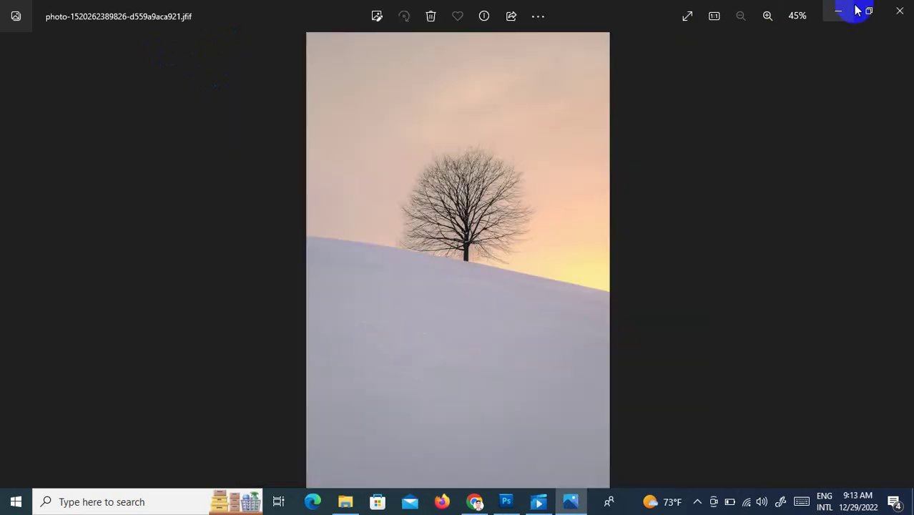
click(899, 11)
Bring Capture.JPG through Photoshop into the ៥.jpg picture and stretch it to about 162% width and 94% height to cover the canvas.
drag(375, 132, 127, 273)
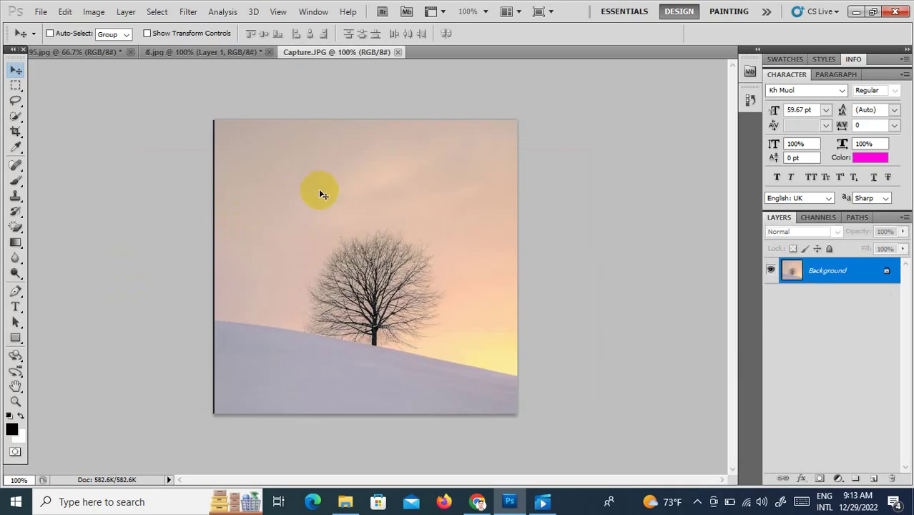
drag(318, 189, 179, 191)
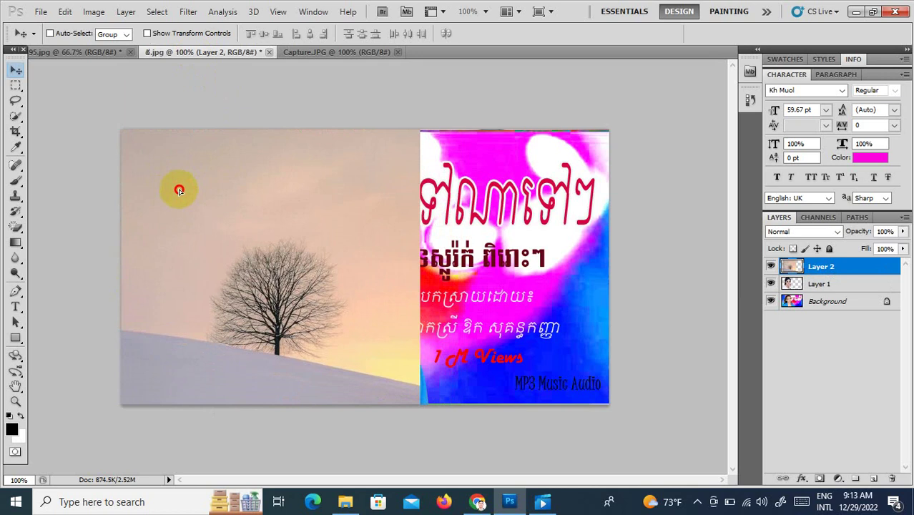
key(ctrl+t)
drag(420, 277, 609, 276)
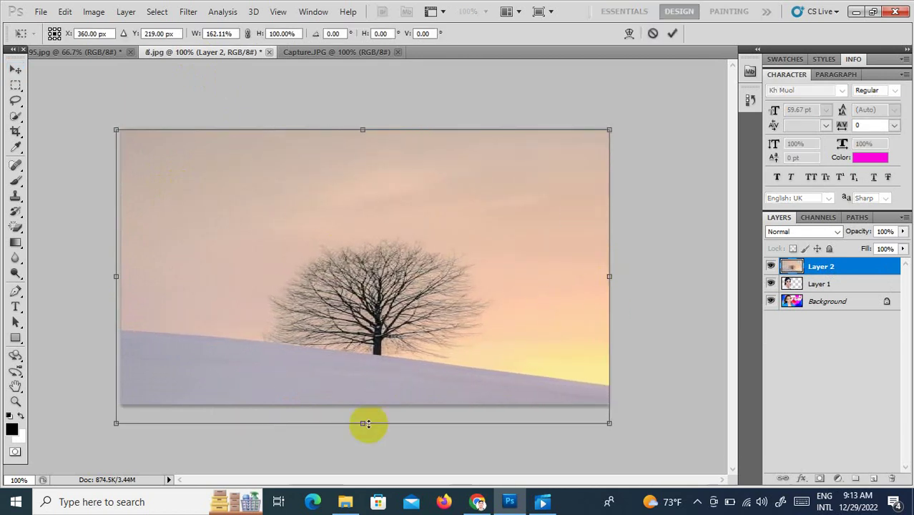
drag(366, 424, 369, 407)
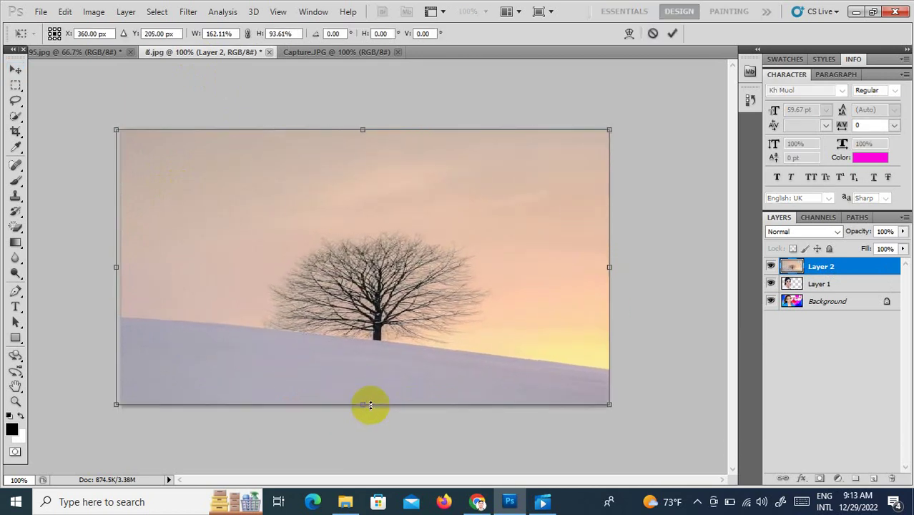
key(Return)
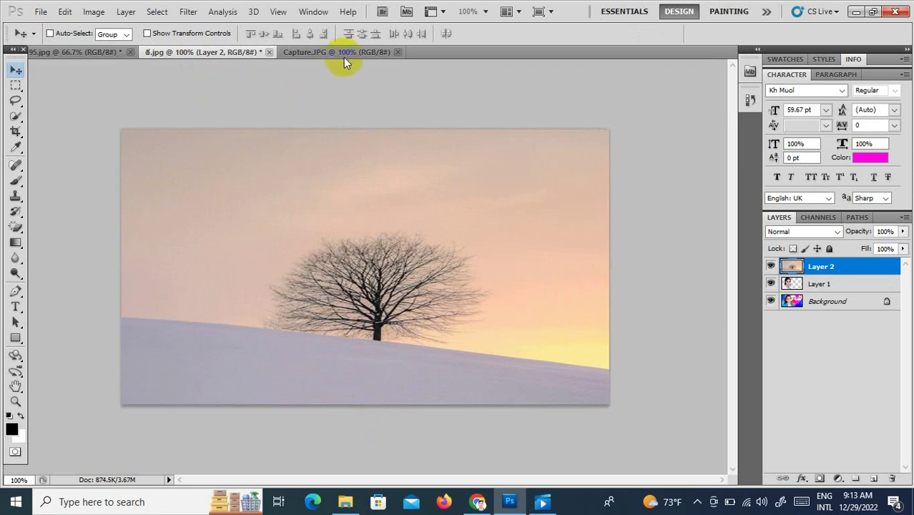
Close the Capture.JPG and star-395.jpg documents, leaving only the song-list picture open.
click(344, 52)
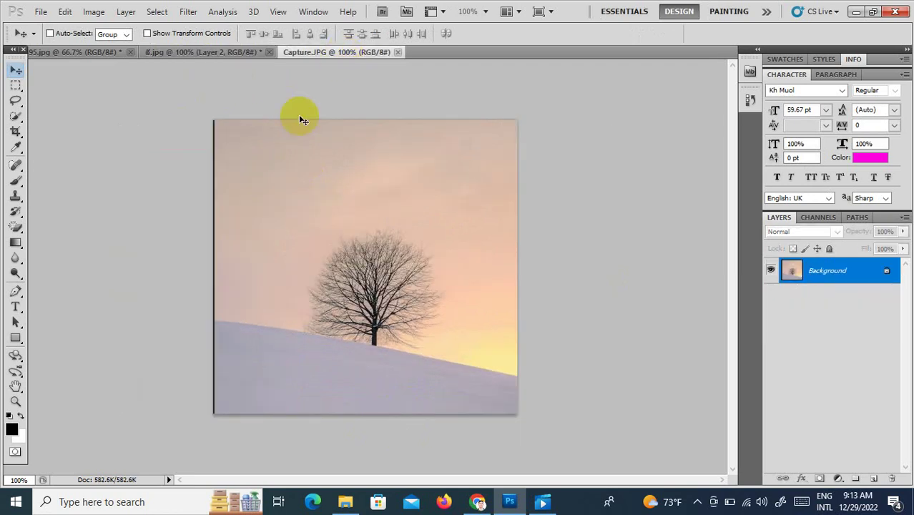
click(398, 52)
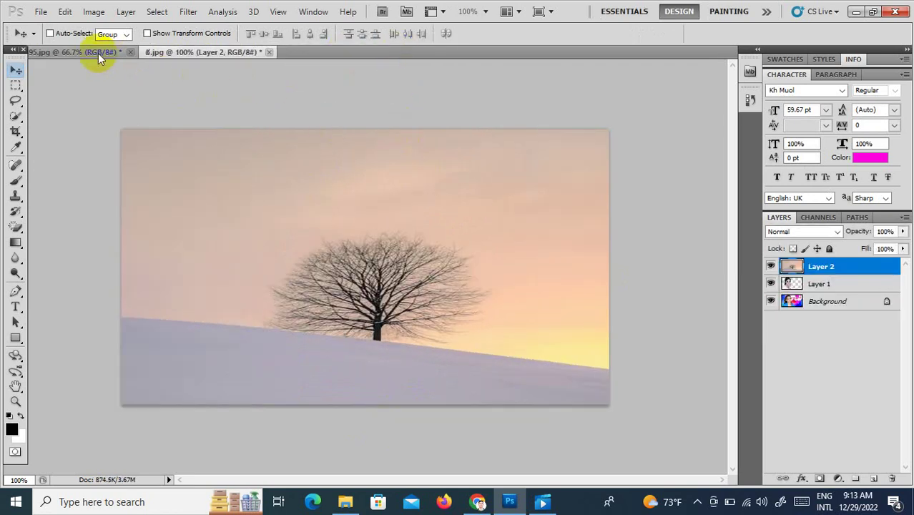
click(98, 53)
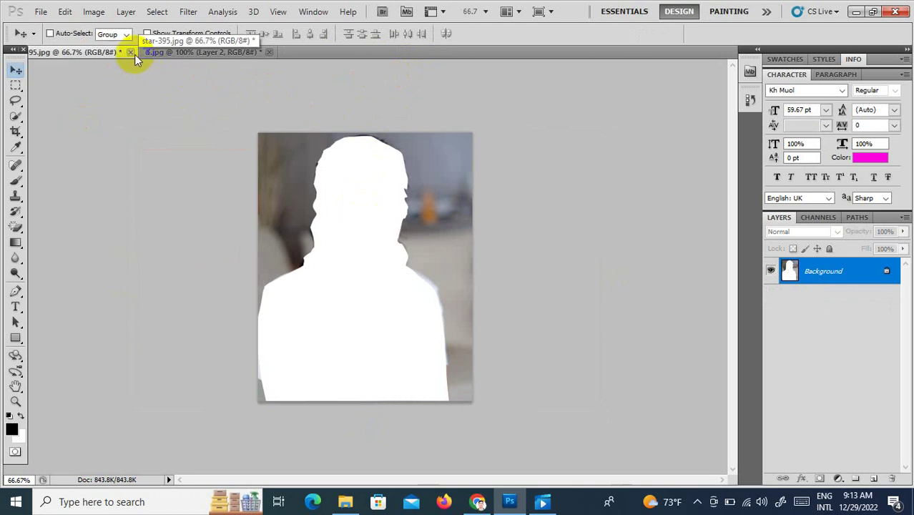
click(130, 53)
click(470, 197)
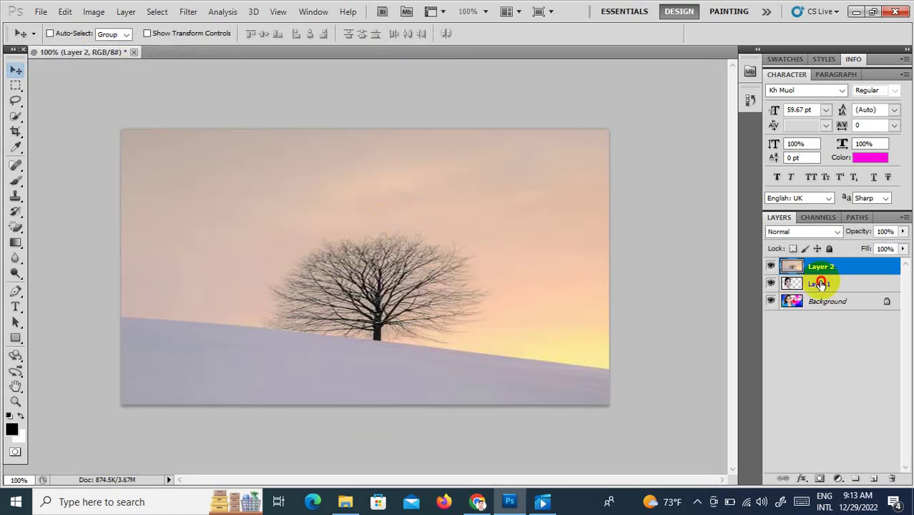
Move the singer's layer above the tree layer and shift her to the left edge of the picture.
mouse_move(820, 284)
mouse_down()
mouse_move(811, 286)
mouse_move(826, 244)
mouse_move(824, 266)
mouse_up()
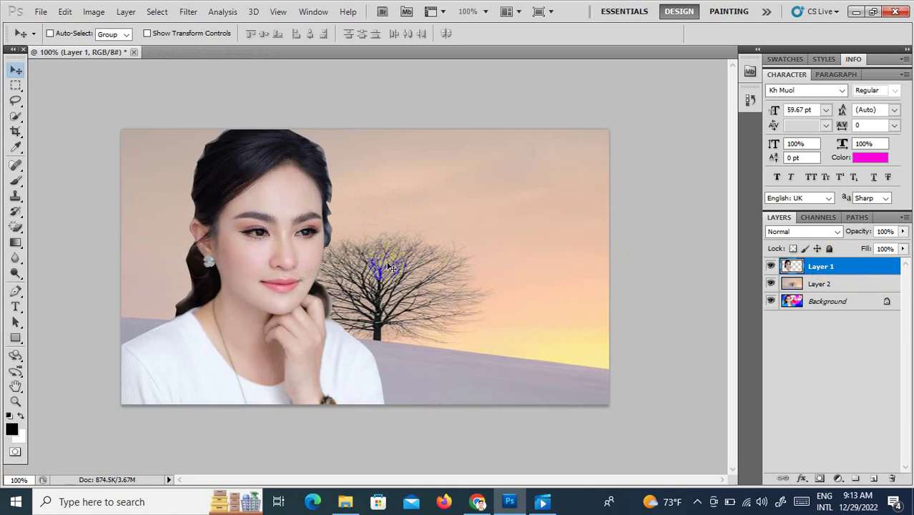
drag(252, 218, 177, 202)
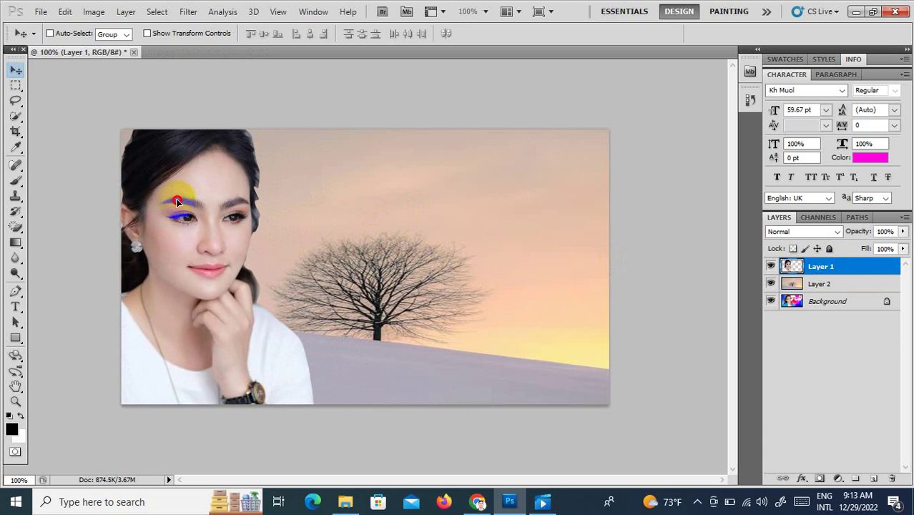
Blur the outer edges of the singer's hair, shoulder and arm with the Blur tool, size 60, at 50% strength.
click(14, 307)
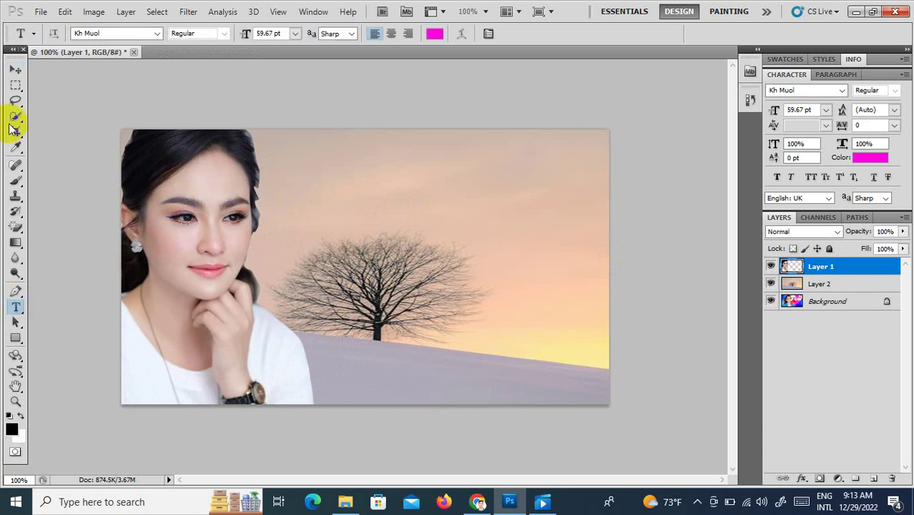
click(15, 69)
click(14, 259)
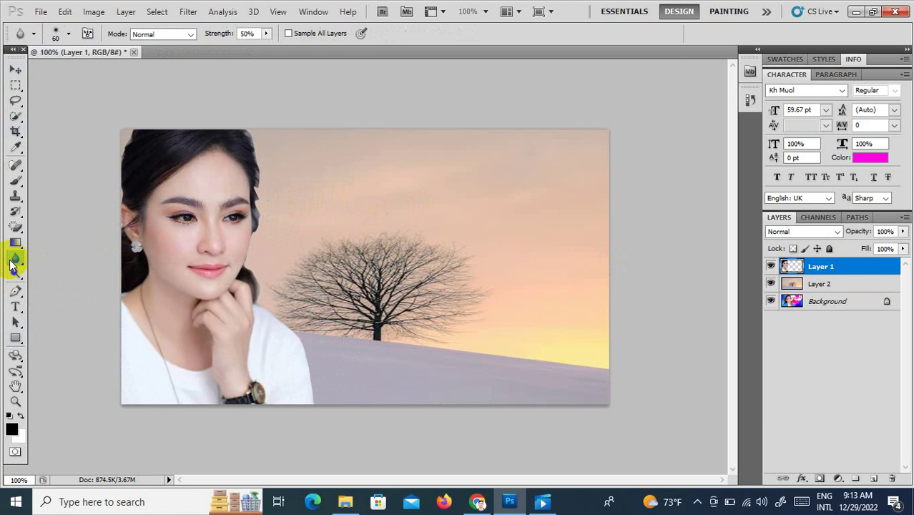
mouse_move(236, 138)
mouse_down()
mouse_move(248, 189)
mouse_move(249, 174)
mouse_move(259, 237)
mouse_move(254, 220)
mouse_move(246, 266)
mouse_move(252, 283)
mouse_move(246, 249)
mouse_move(260, 153)
mouse_move(263, 204)
mouse_up()
drag(304, 367, 322, 416)
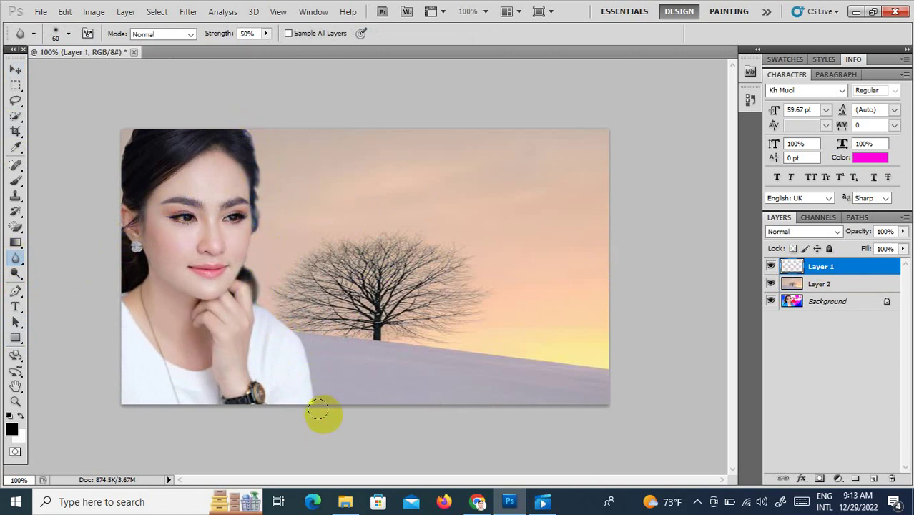
mouse_move(139, 147)
mouse_down()
mouse_move(112, 131)
mouse_move(115, 168)
mouse_move(123, 137)
mouse_move(114, 301)
mouse_move(106, 276)
mouse_up()
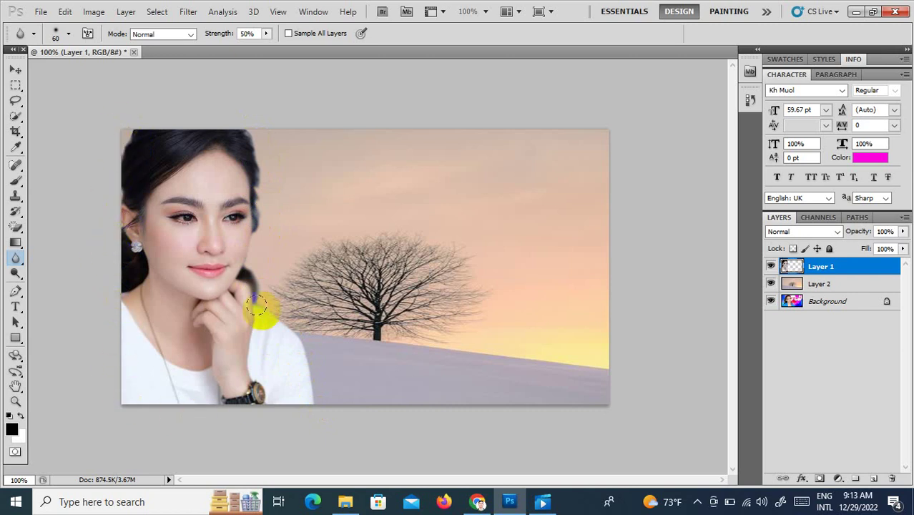
click(15, 69)
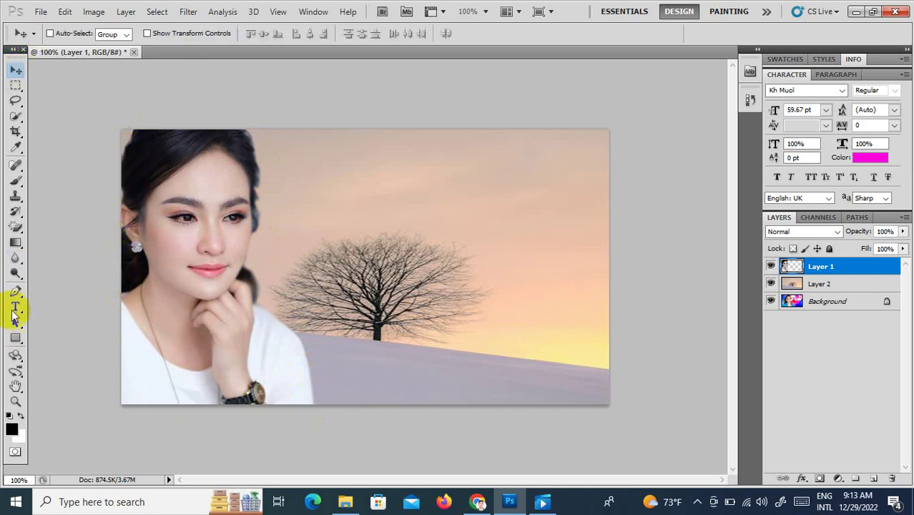
Add the title text ស្រឡាញ់អូន ចិញ្ចឹមអូនរស់អត់ in Kh Muol in the sky beside the singer's head.
click(16, 306)
click(409, 252)
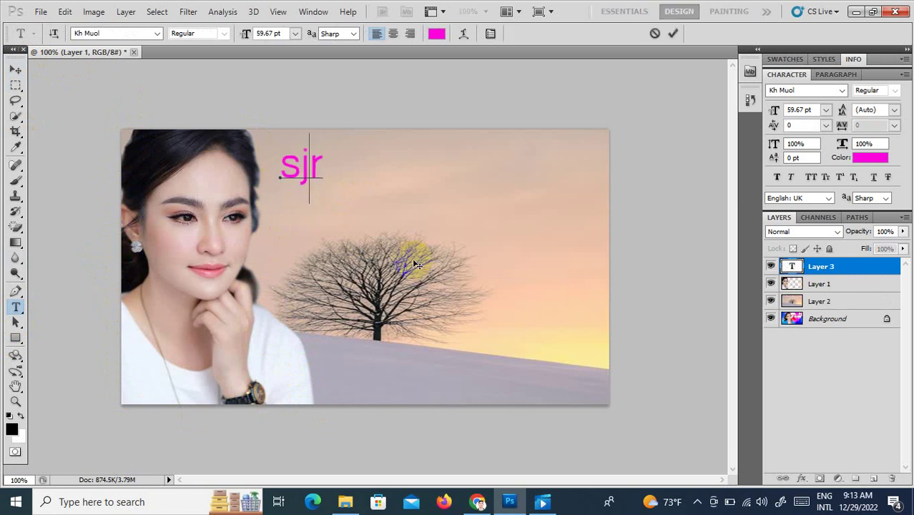
text(ស្រ)
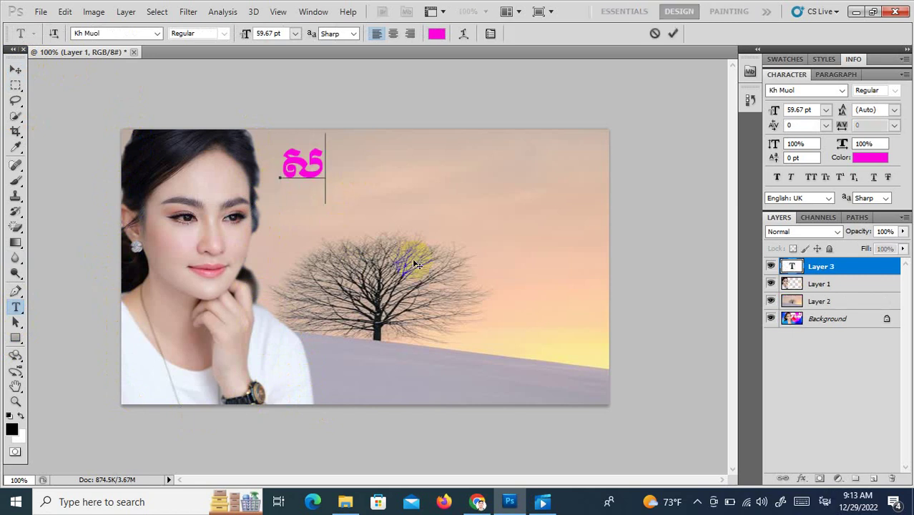
text(ឡា)
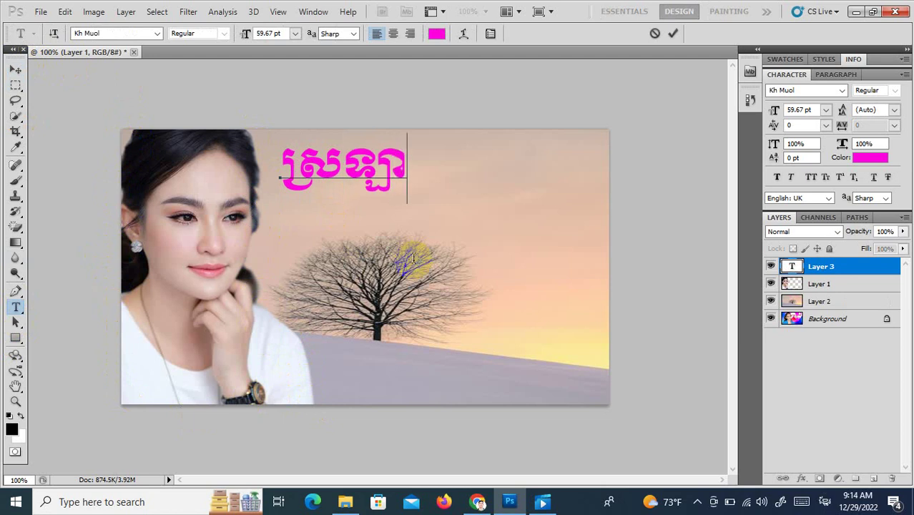
text(ញ់អ)
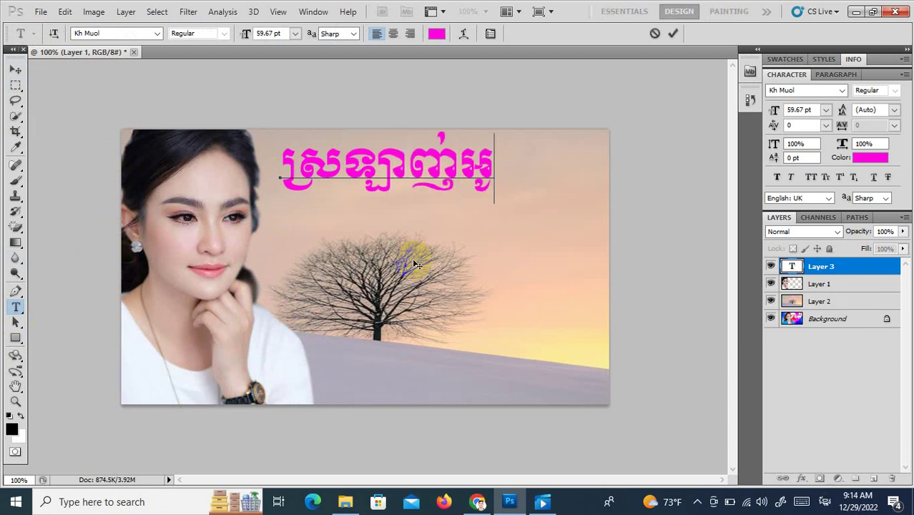
text(ូន ចិត)
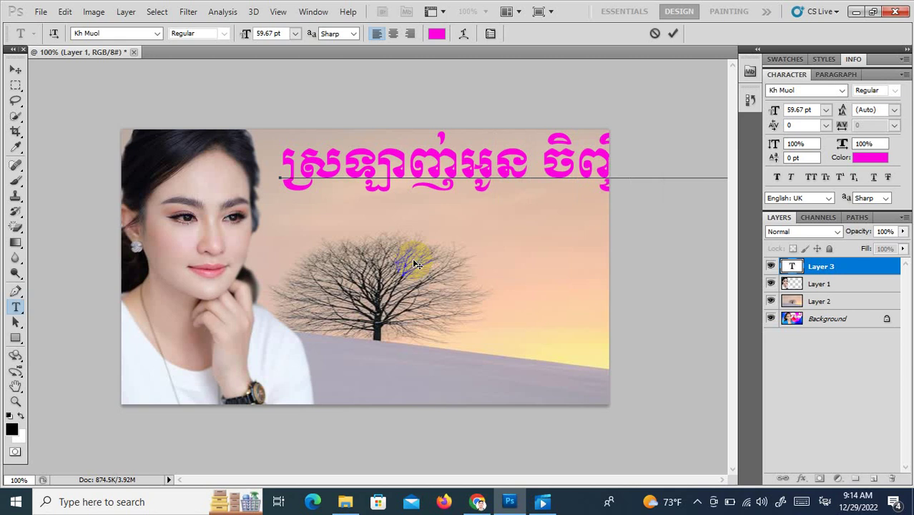
Reduce the whole title text to 37.67 pt.
key(ctrl+a)
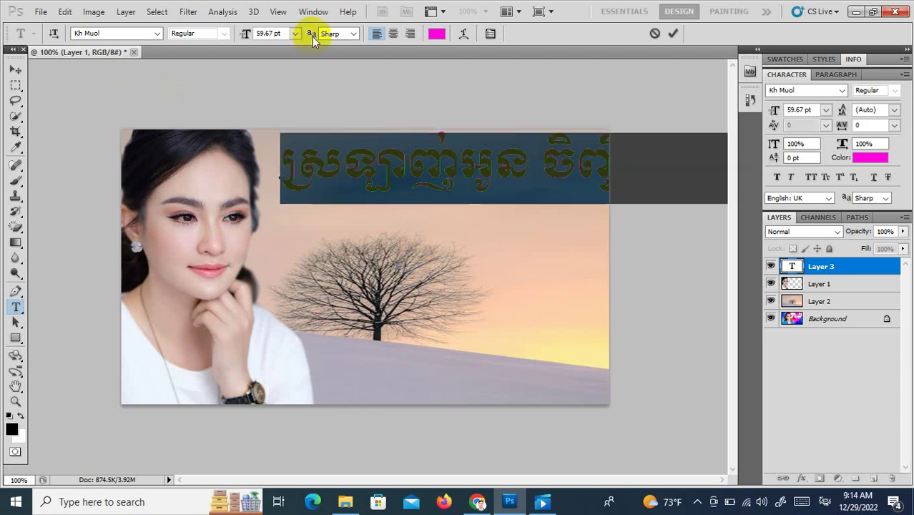
click(268, 32)
scroll(266, 31, down, 20)
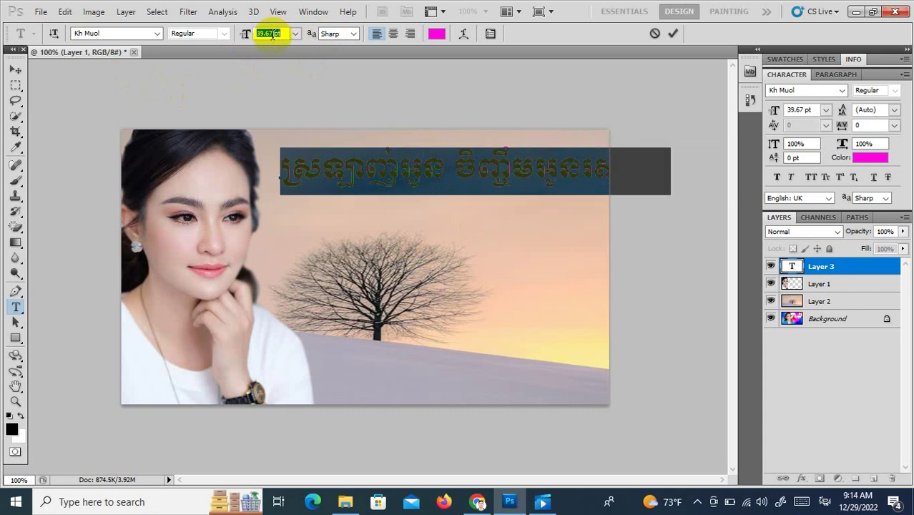
click(15, 69)
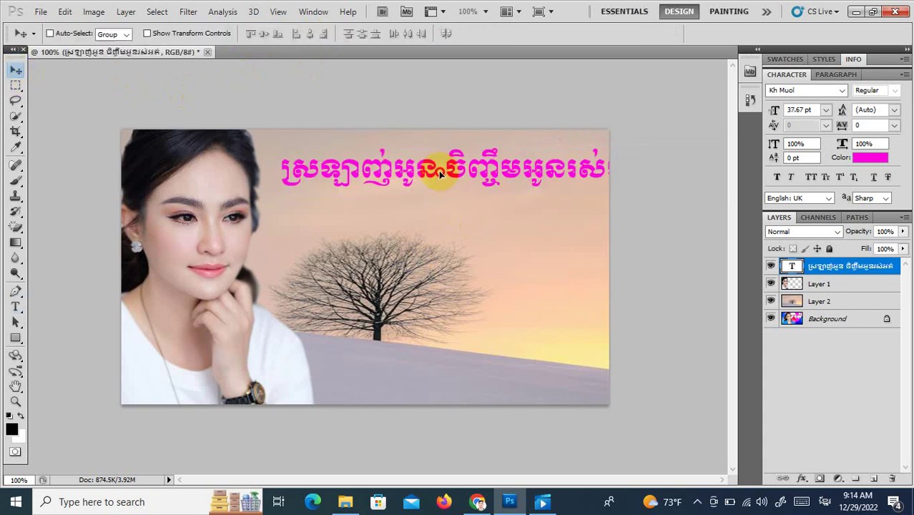
Shift the title slightly towards the singer and narrow it to about 85% width so it fits inside the canvas.
drag(454, 174, 437, 176)
key(ctrl+t)
drag(637, 174, 551, 166)
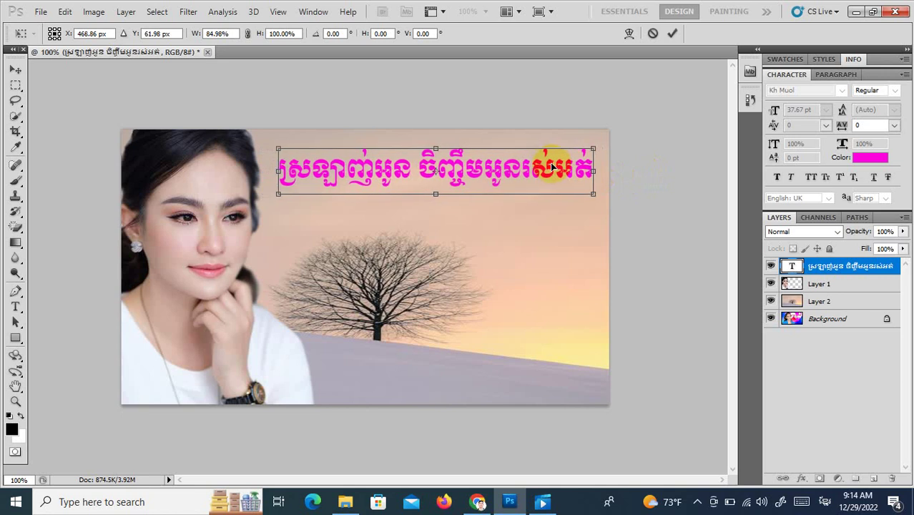
key(Return)
Recolour the whole title text to near-white, fdfbfd.
click(16, 307)
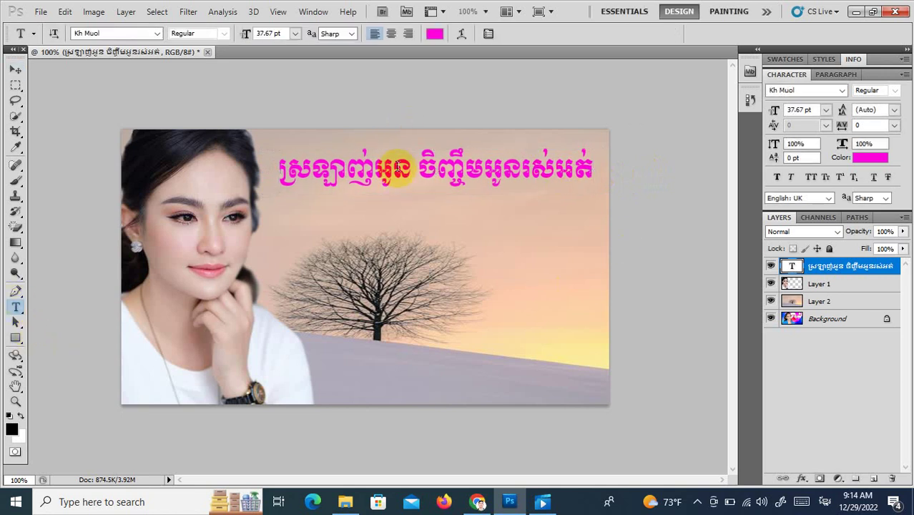
click(396, 171)
key(ctrl+a)
click(436, 34)
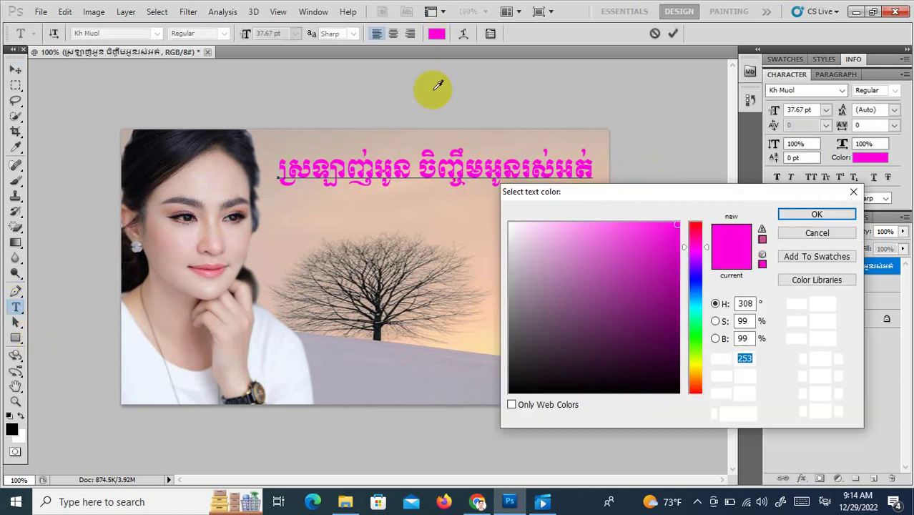
click(510, 224)
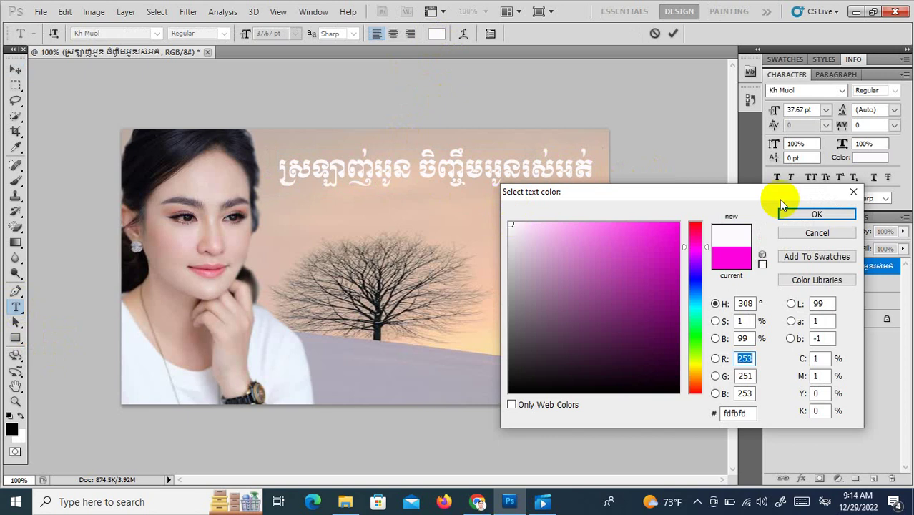
click(816, 213)
click(15, 70)
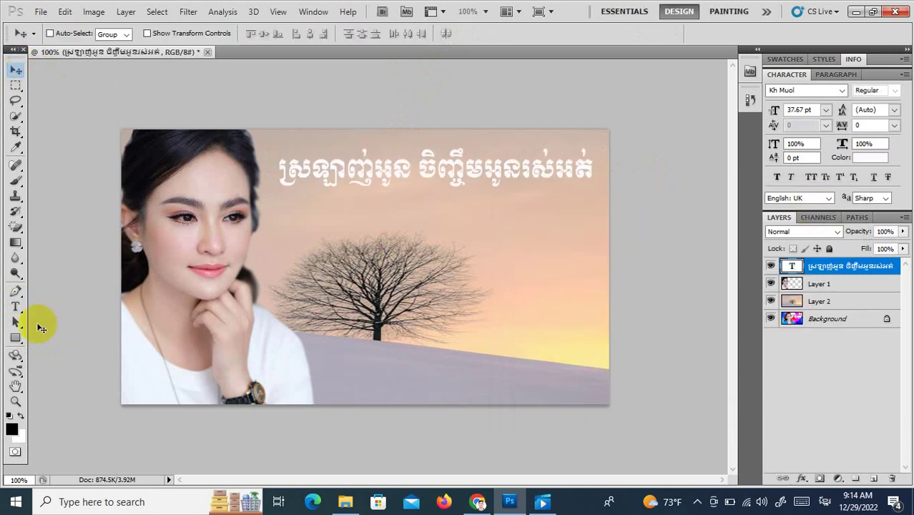
Add the text line បកស្រាយដោយ៖ below the title, above the tree.
click(16, 306)
click(490, 237)
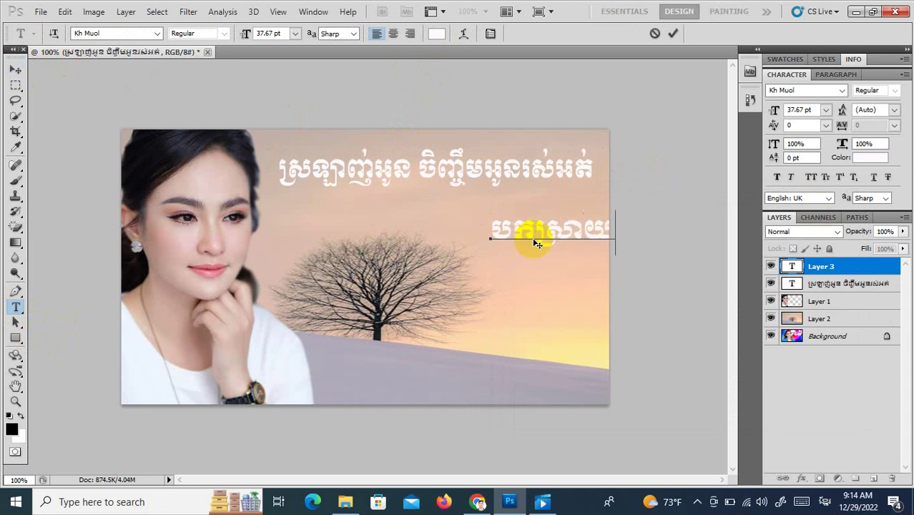
drag(567, 302, 456, 299)
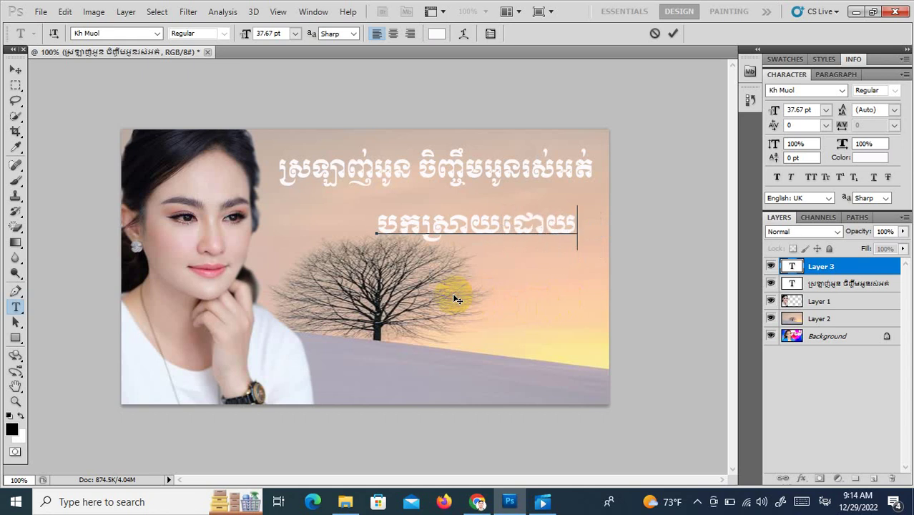
text(ៈ)
Change the font of the whole បកស្រាយដោយ៖ line to Kh Siemreap.
key(ctrl+a)
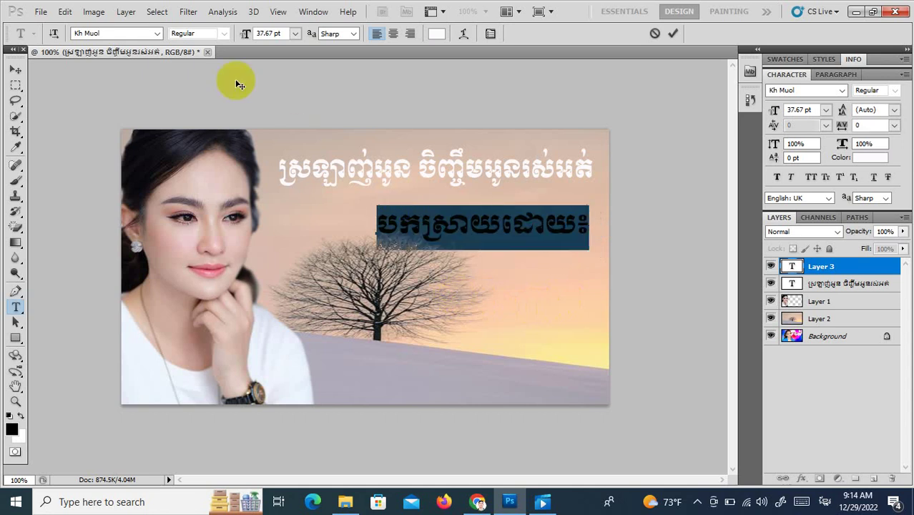
key(Down)
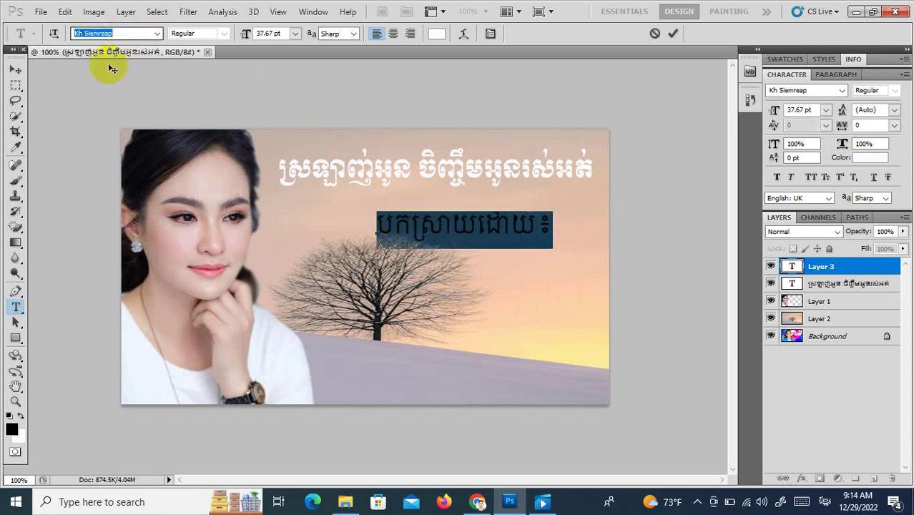
click(15, 69)
Scale the បកស្រាយដោយ៖ line down to about 22.77 pt and place it in the sky beside the tree, near the canvas's right edge.
drag(472, 227, 526, 226)
key(ctrl+t)
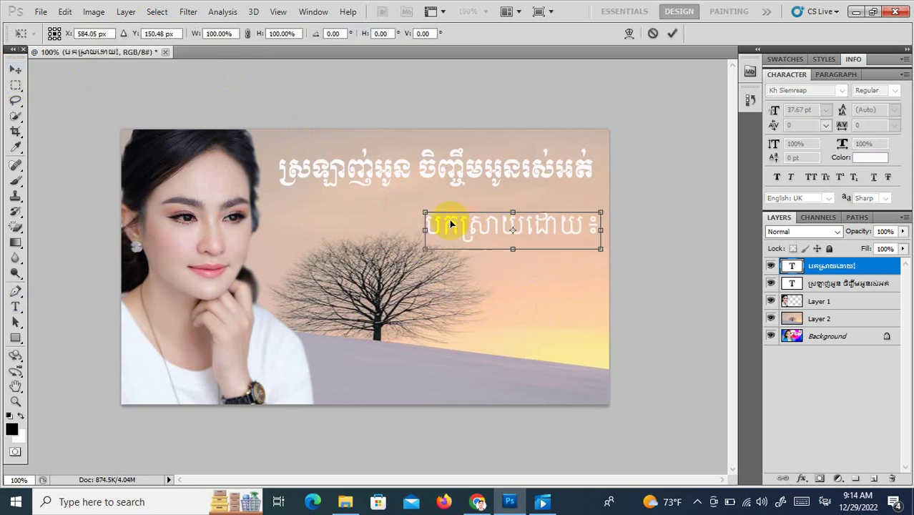
drag(427, 212, 492, 239)
drag(550, 245, 563, 256)
key(Return)
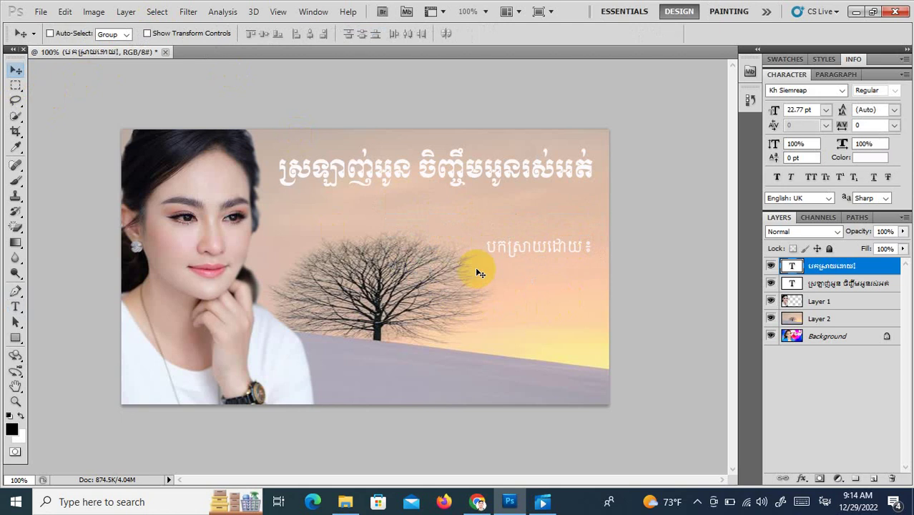
Add the singer's name សុគន្ធនីសា in 37.67 pt Kh Siemreap and place it below the បកស្រាយដោយ៖ line.
click(15, 306)
click(501, 290)
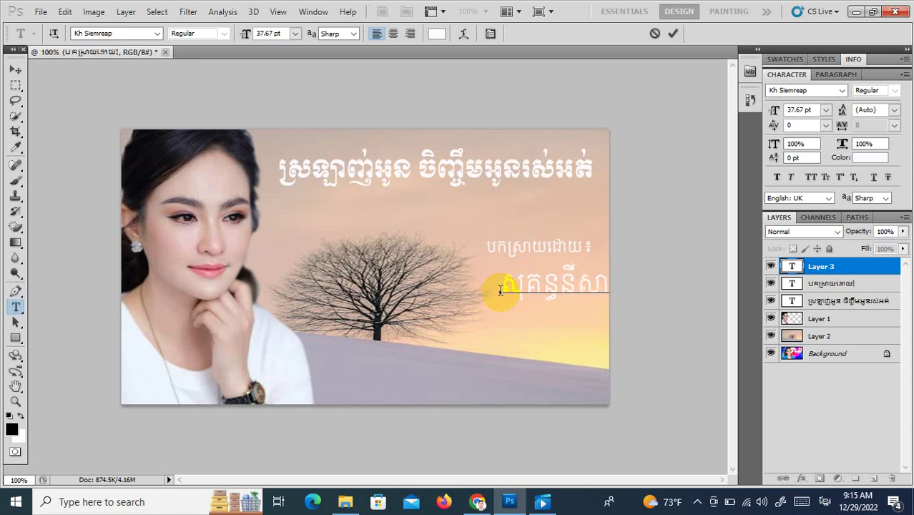
click(15, 69)
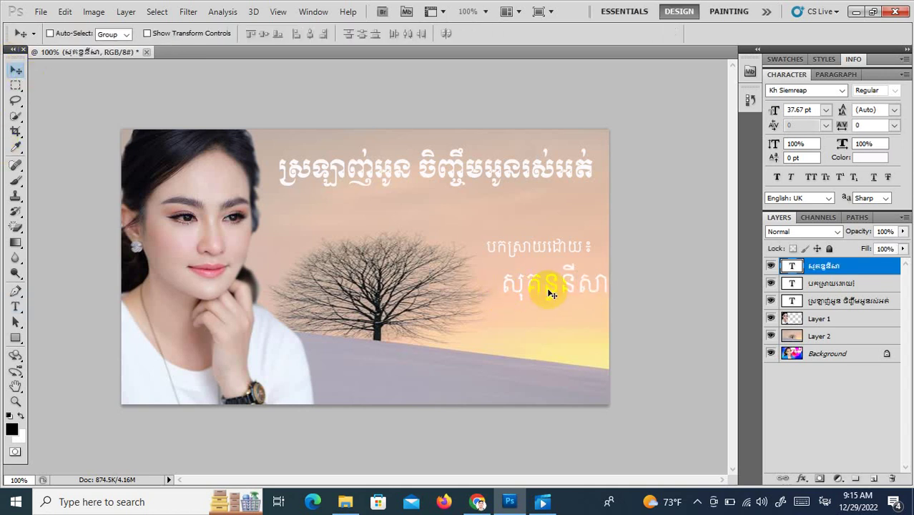
drag(550, 293, 529, 318)
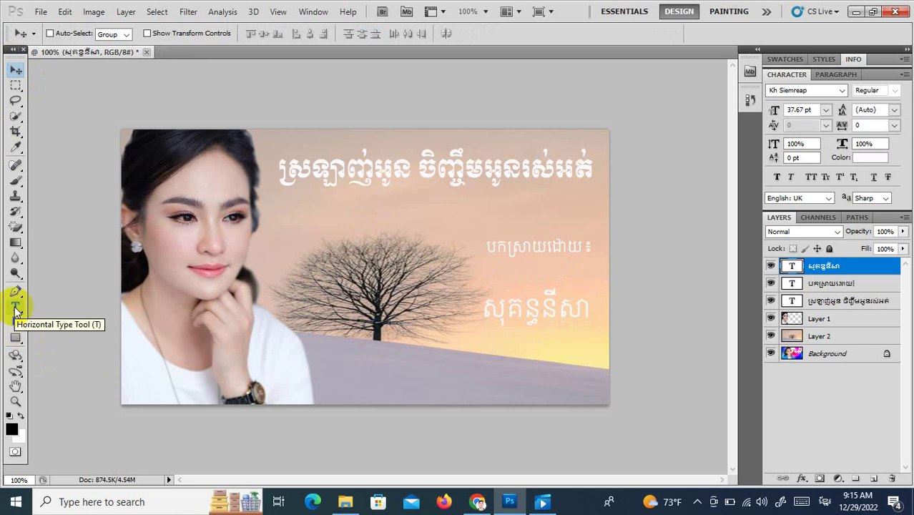
Add the text Nannrath Record on the hill below the tree in red, fd032c, and nudge it slightly to the right.
click(15, 309)
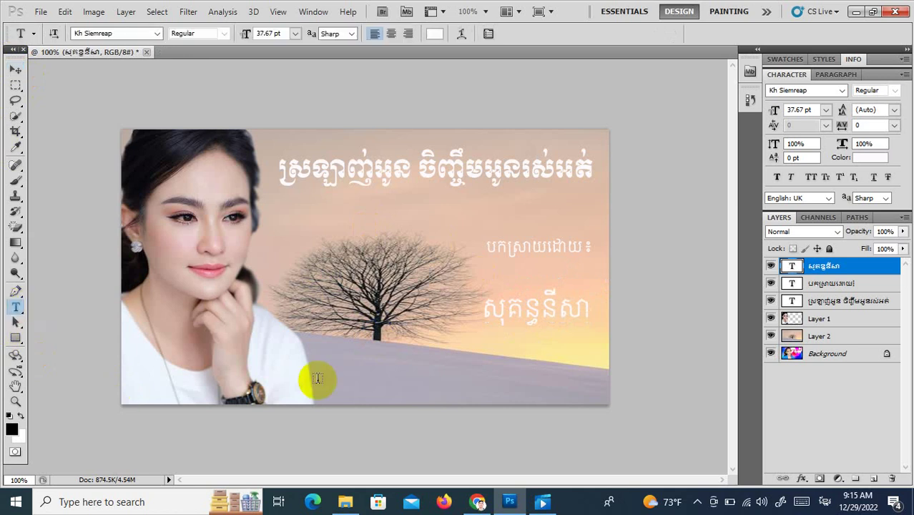
click(337, 374)
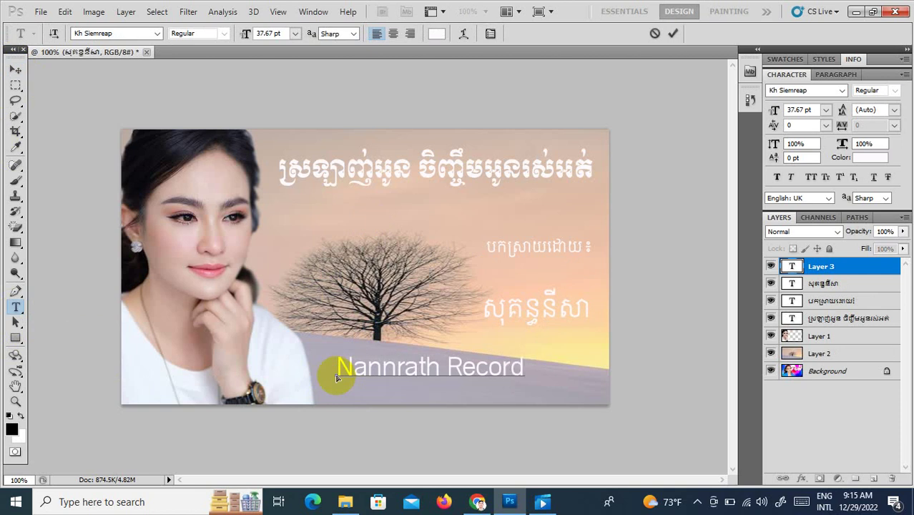
key(ctrl+a)
click(436, 33)
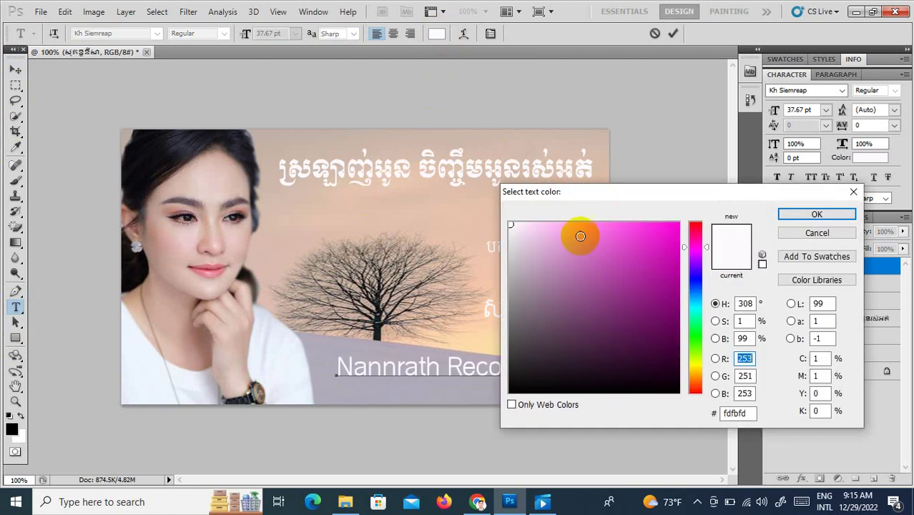
click(677, 224)
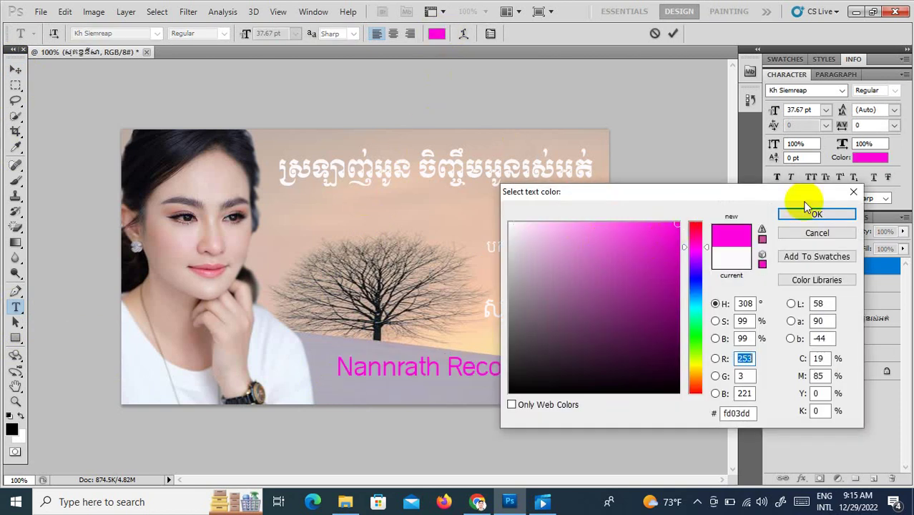
click(697, 231)
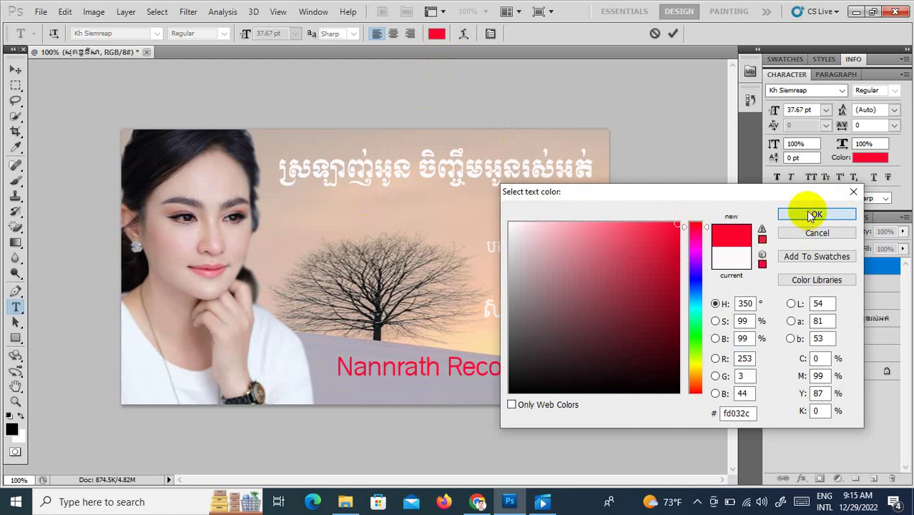
click(814, 214)
click(15, 70)
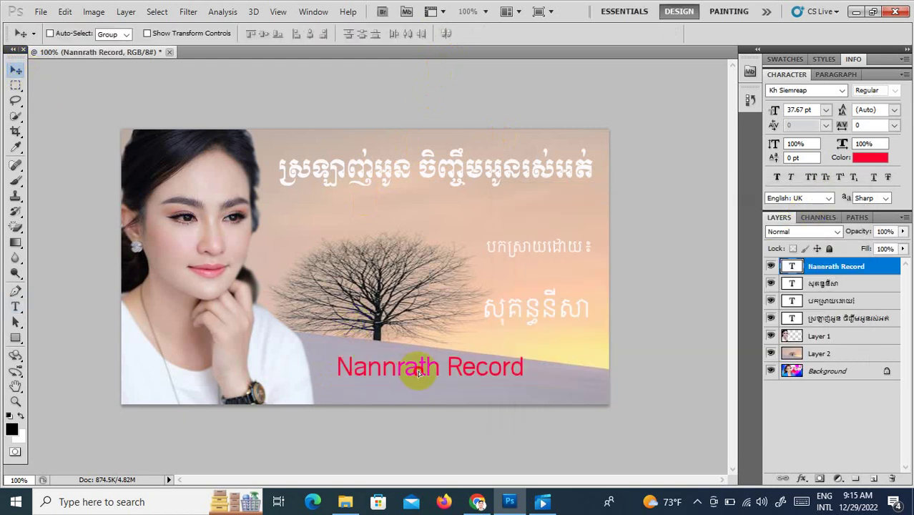
drag(419, 373, 431, 377)
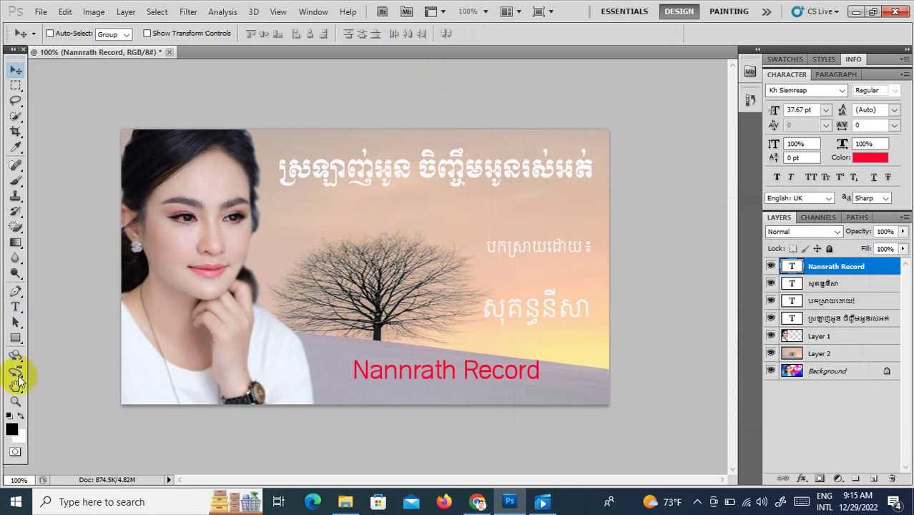
Add the text 500 K Views in the sky above the tree and set its font to Kunstler Script.
click(15, 306)
click(323, 222)
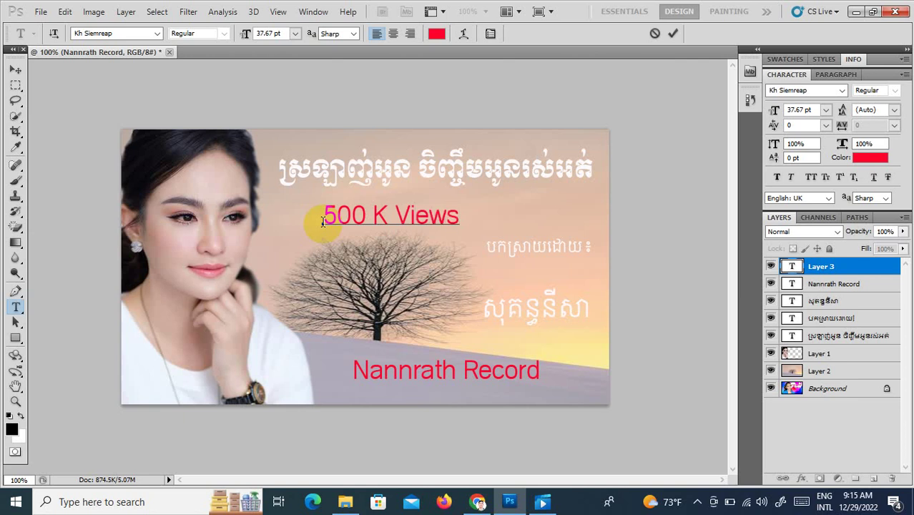
key(ctrl+a)
key(Up)
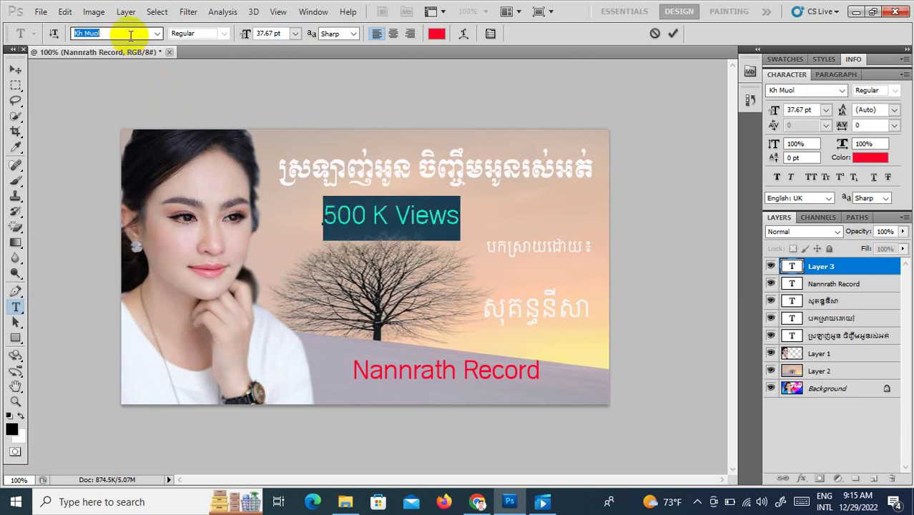
key(Up)
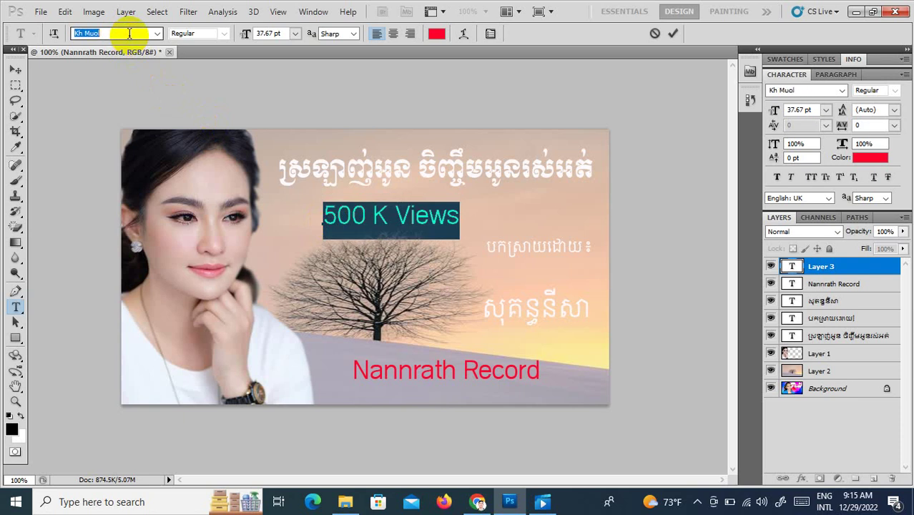
key(Down)
key(Down)
key(Down)
key(Down)
key(Down)
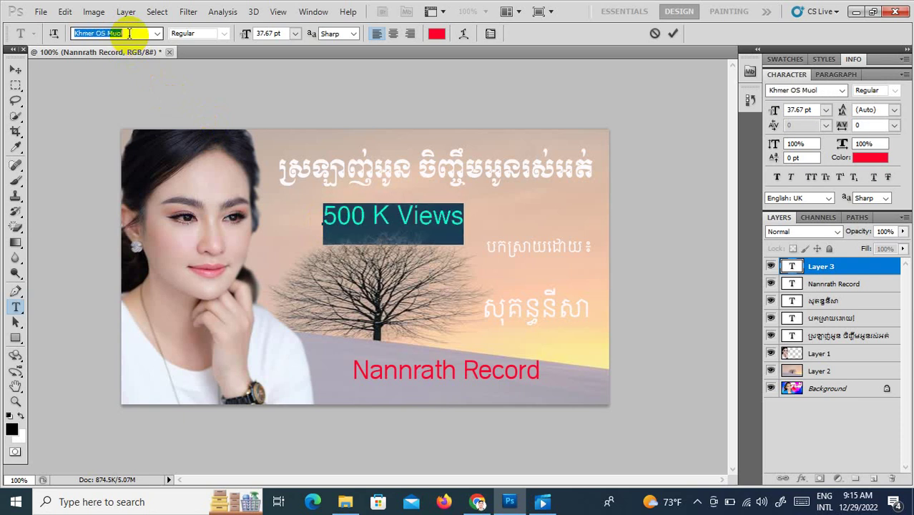
key(Down)
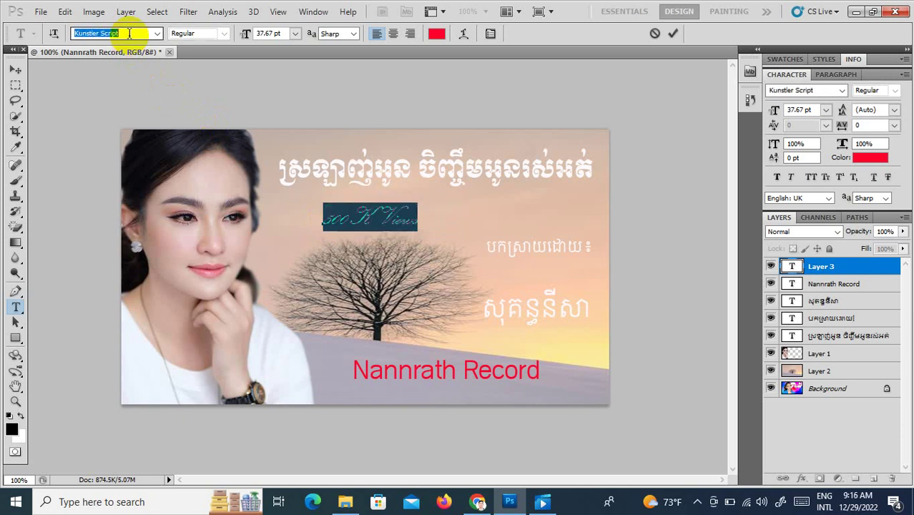
key(Down)
key(Up)
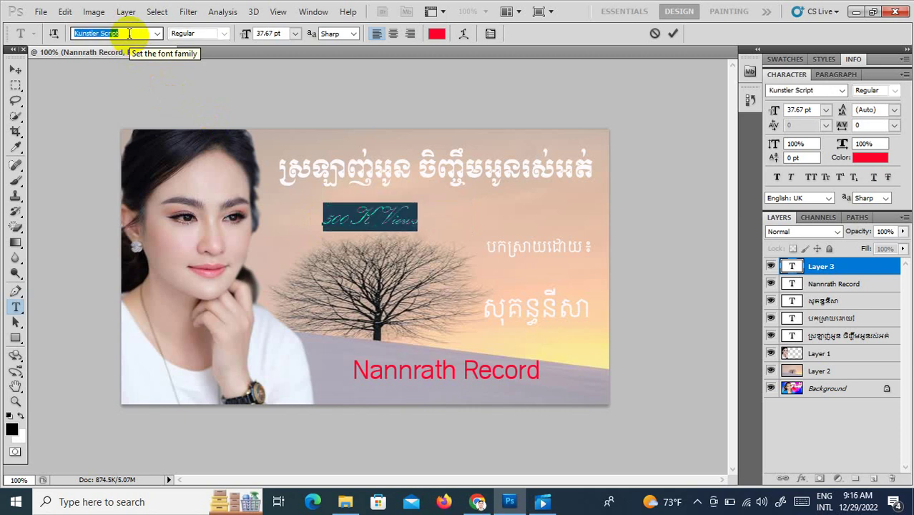
Scale the 500 K Views text up to about 59.32 pt and place it just above the treetop.
click(15, 69)
drag(383, 232, 446, 244)
key(ctrl+t)
key(Return)
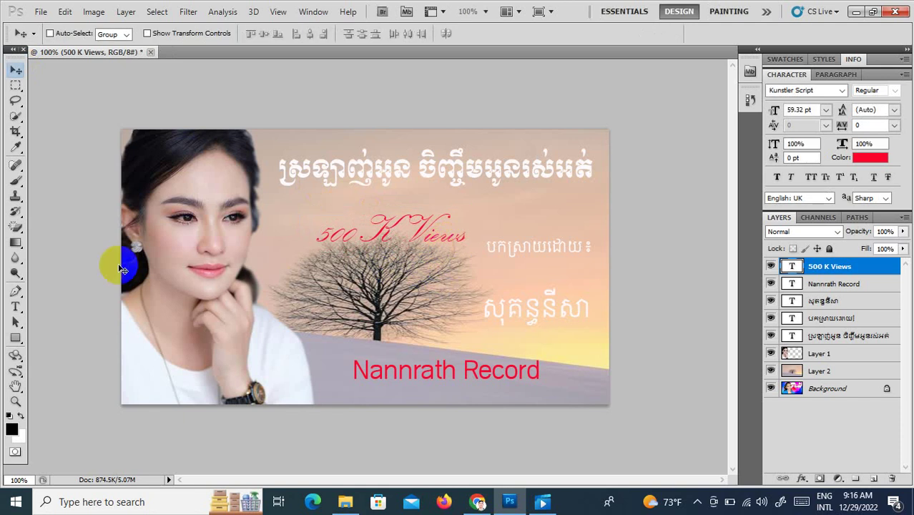
Recolour the whole 500 K Views text bright yellow.
click(15, 306)
triple_click(372, 238)
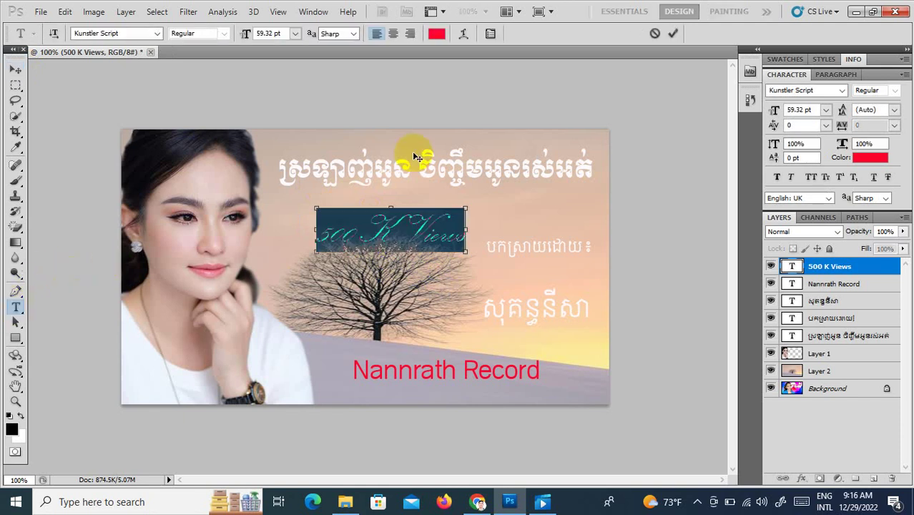
click(435, 34)
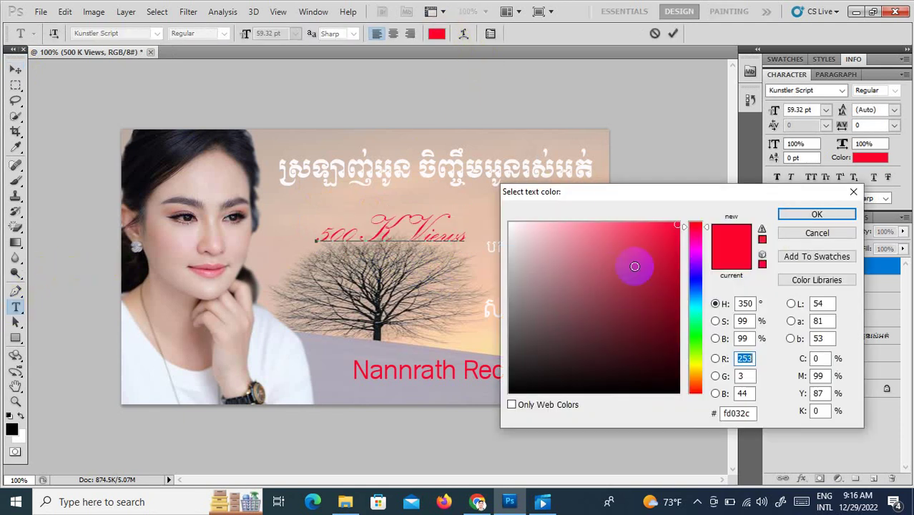
click(696, 352)
mouse_move(667, 351)
mouse_down()
mouse_move(659, 275)
mouse_move(667, 277)
mouse_up()
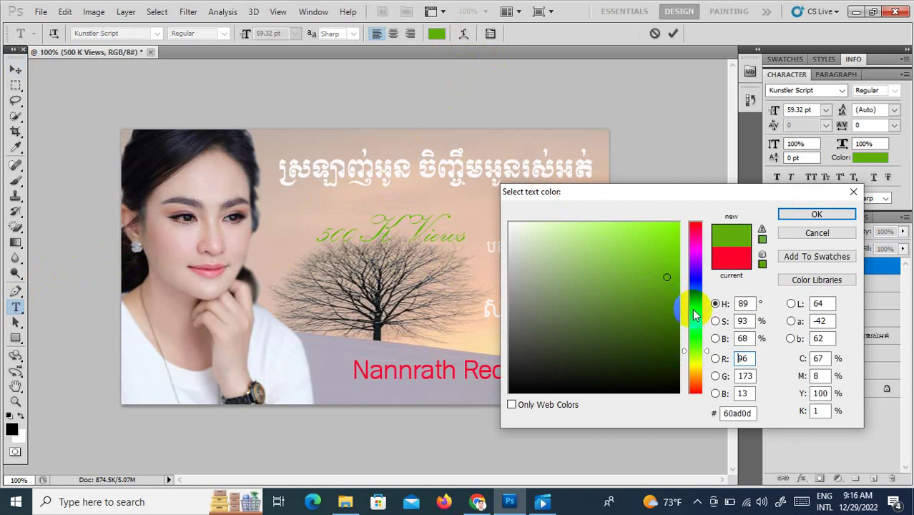
click(695, 363)
drag(647, 241, 644, 233)
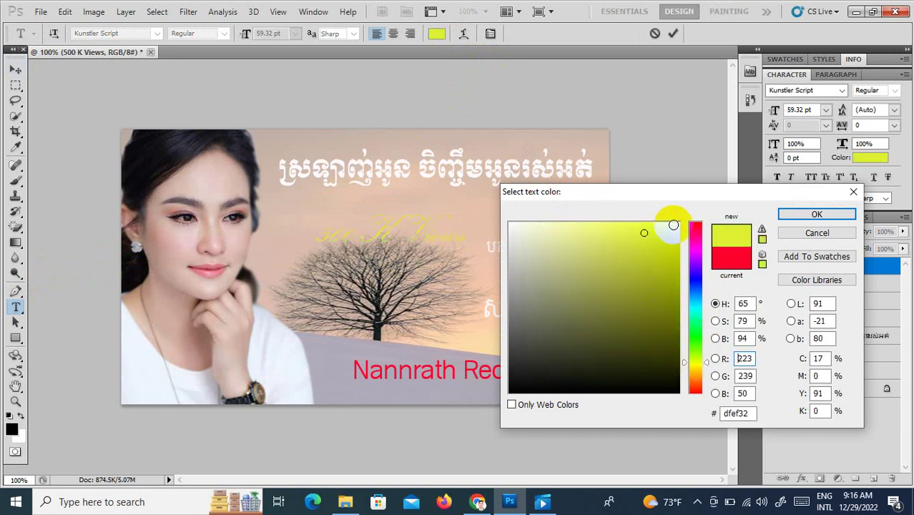
click(816, 214)
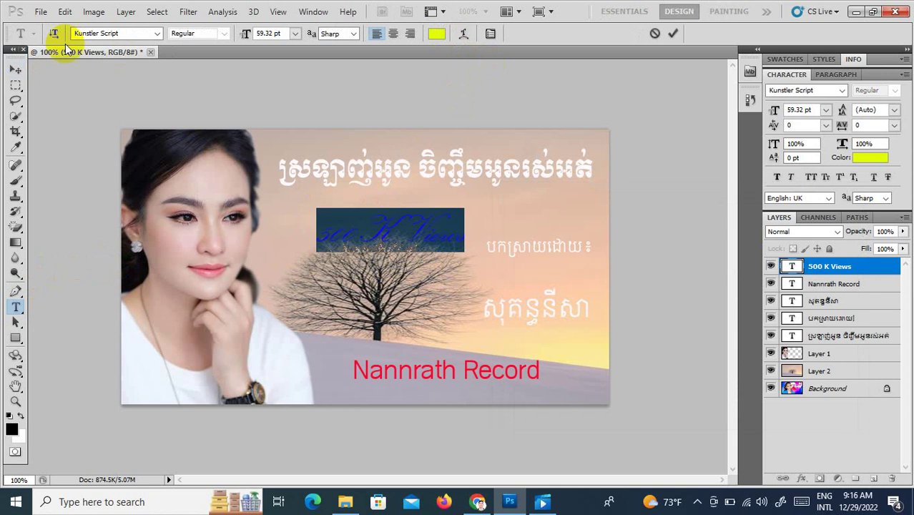
click(15, 69)
Save a JPEG copy of the picture to the Desktop with the file name 12, at quality 12.
click(41, 13)
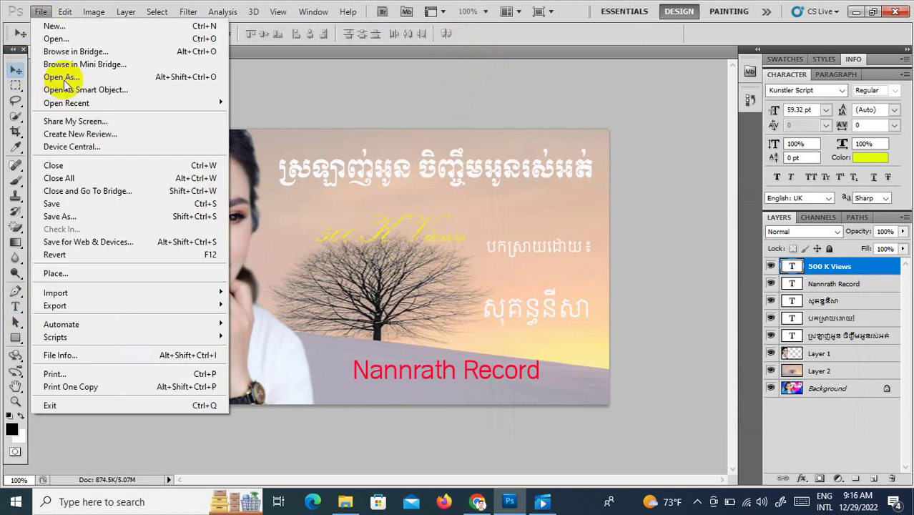
click(72, 216)
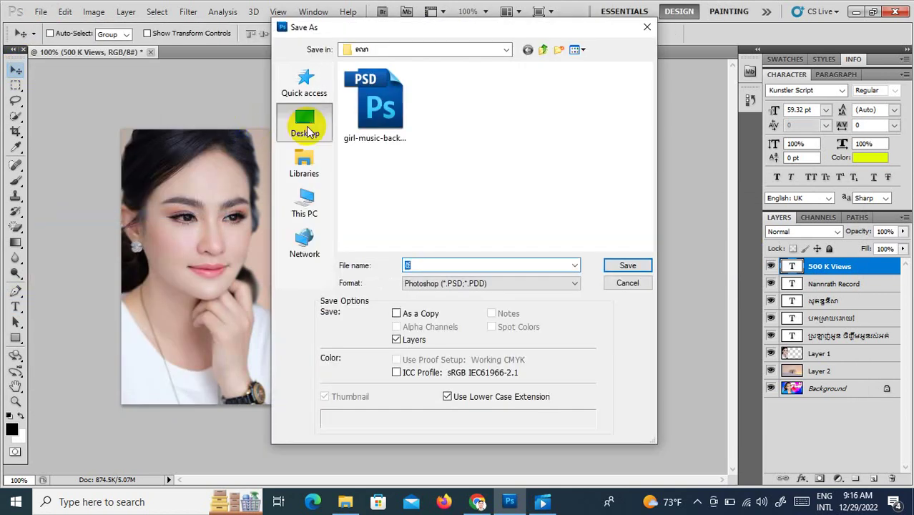
click(303, 122)
click(462, 283)
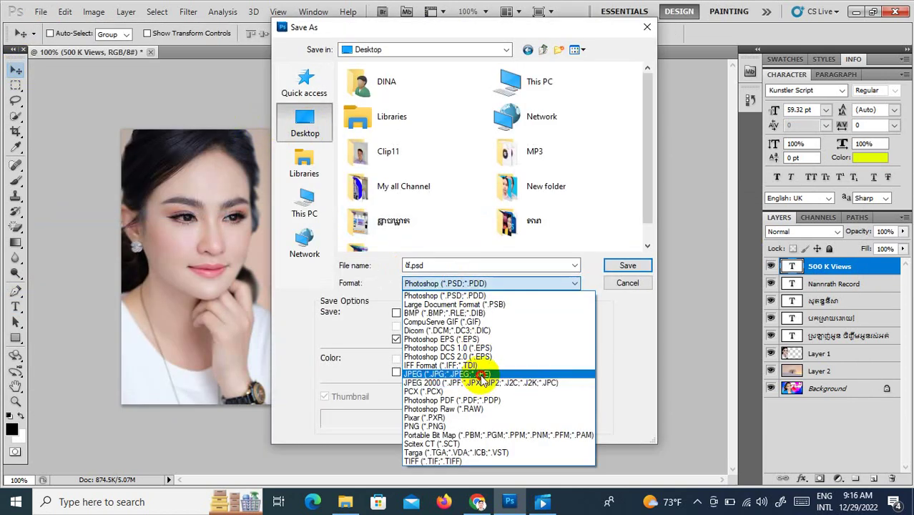
click(424, 374)
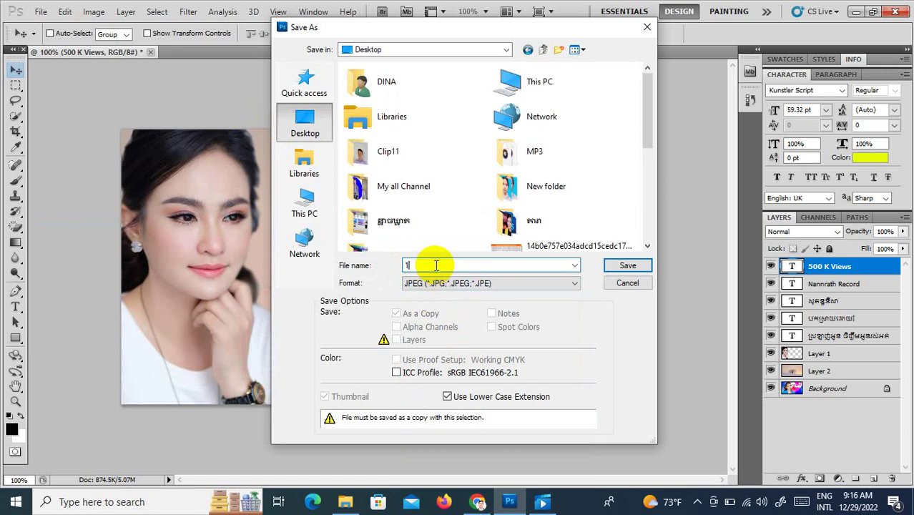
click(435, 265)
text(1)
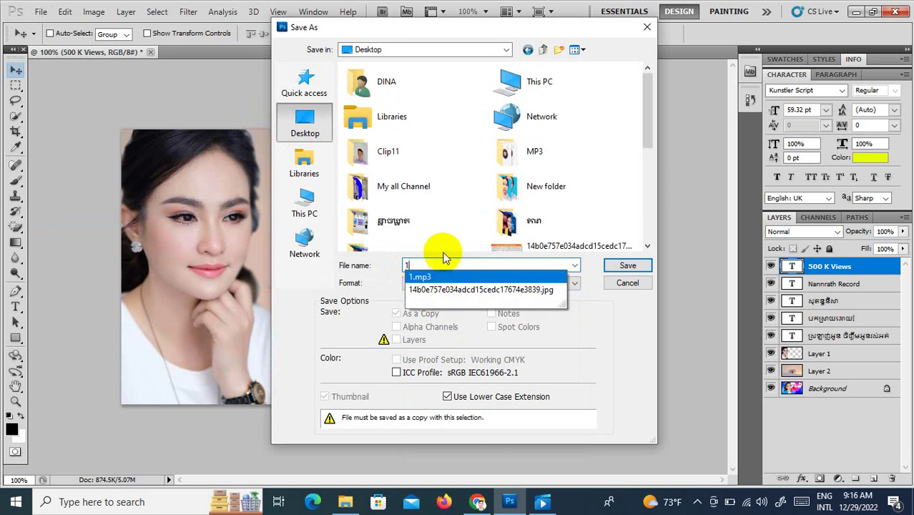
click(438, 262)
click(620, 265)
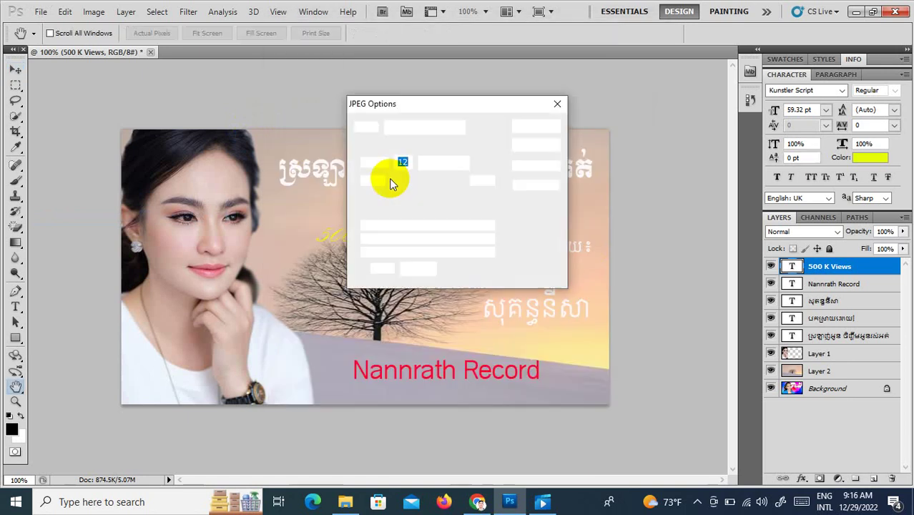
click(533, 118)
click(15, 69)
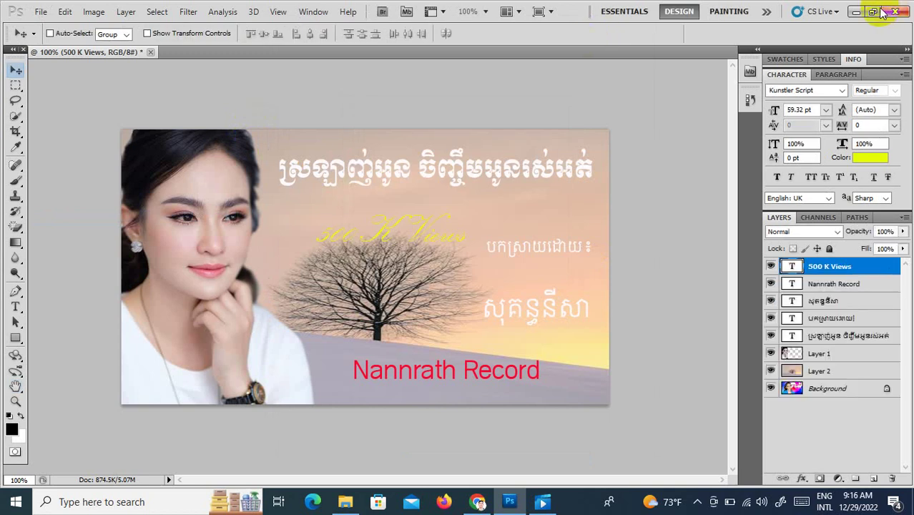
Switch to the Windows desktop and remove the Capture and photo-152 images from it.
click(856, 11)
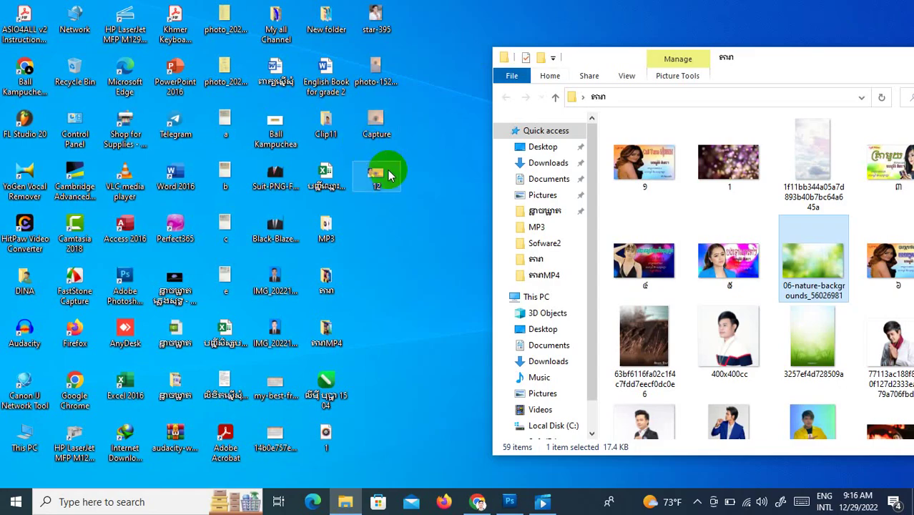
click(379, 177)
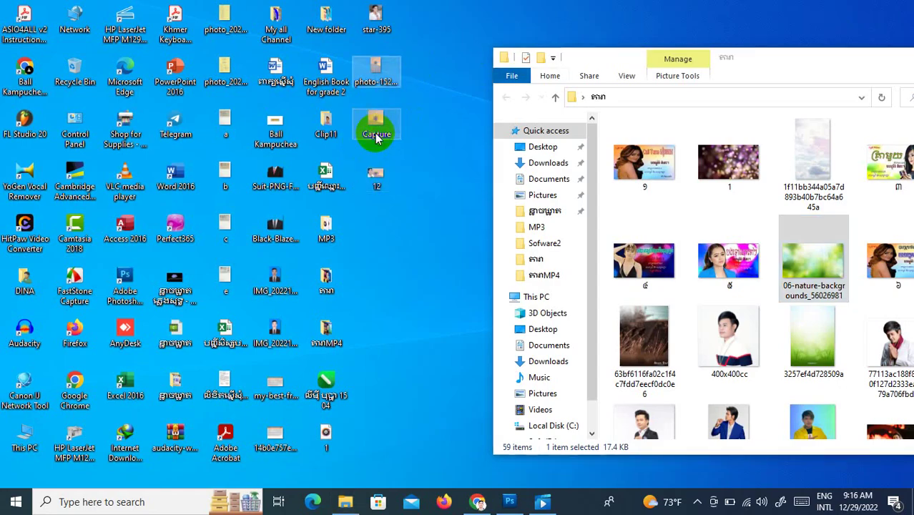
Disconnect the computer from the current Wi-Fi network.
click(746, 503)
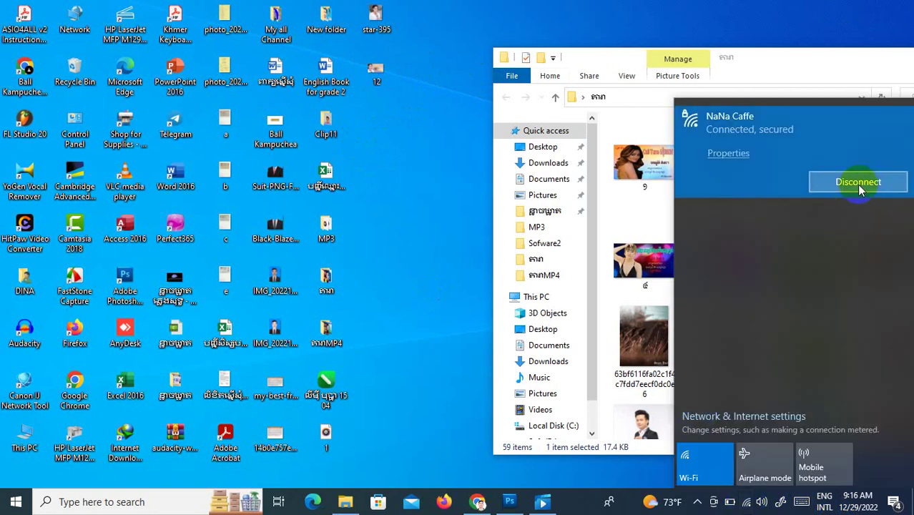
right_click(375, 158)
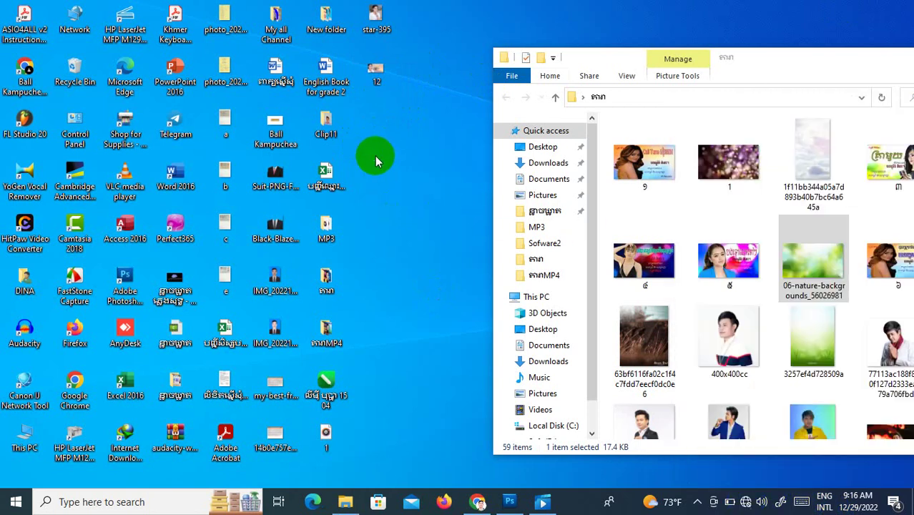
click(411, 196)
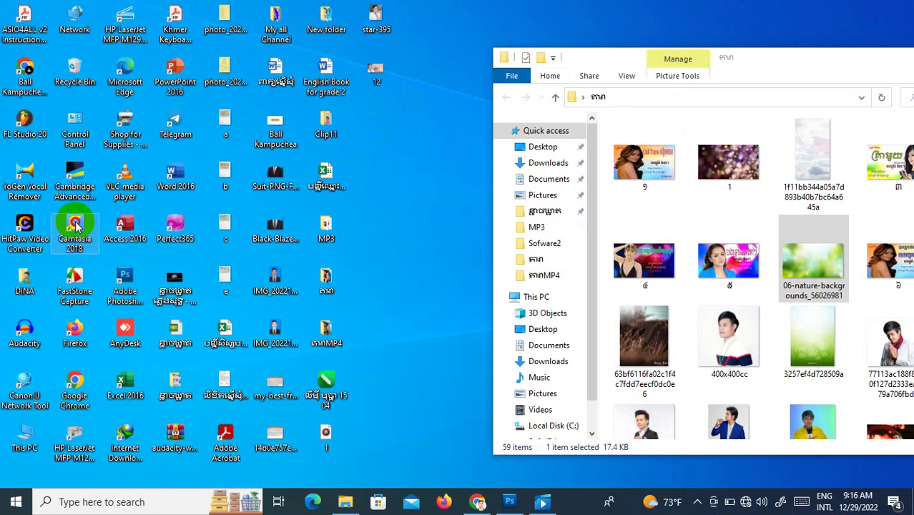
Close the តារា folder window on the desktop and launch Camtasia 2018.
drag(886, 61, 605, 118)
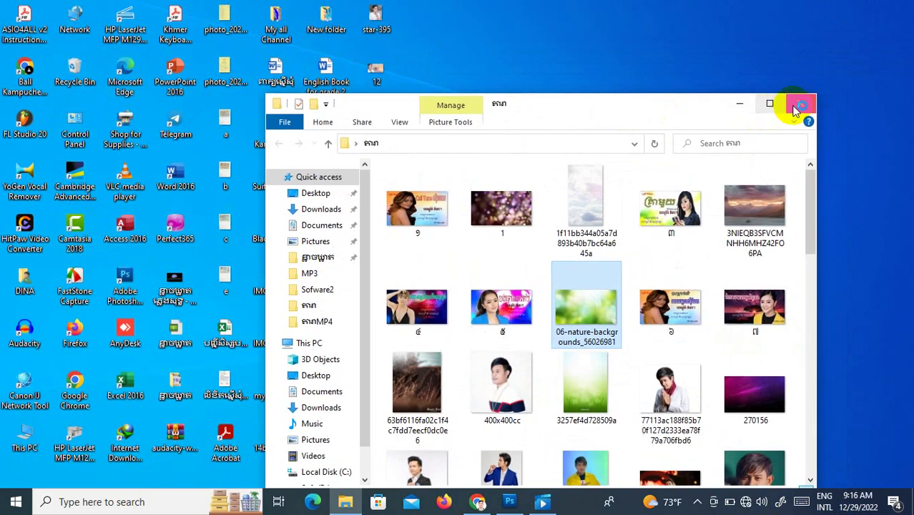
click(800, 97)
right_click(499, 7)
click(548, 39)
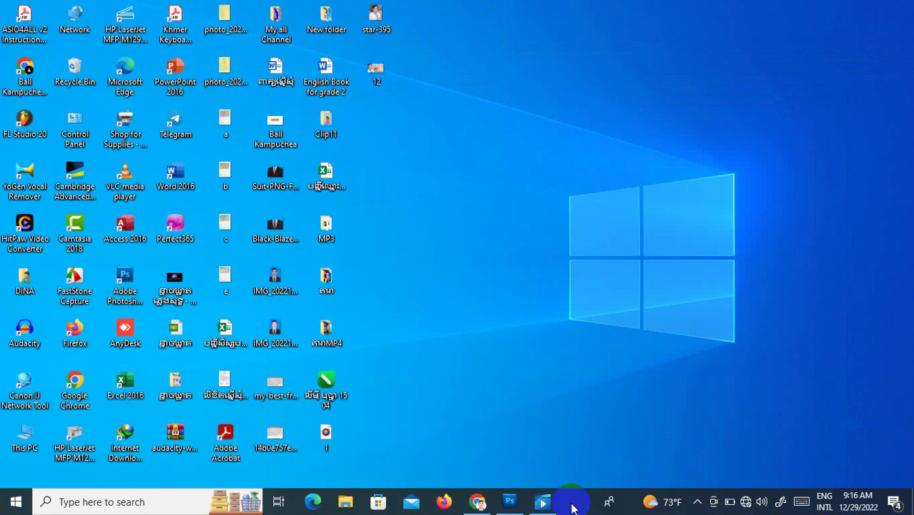
click(709, 143)
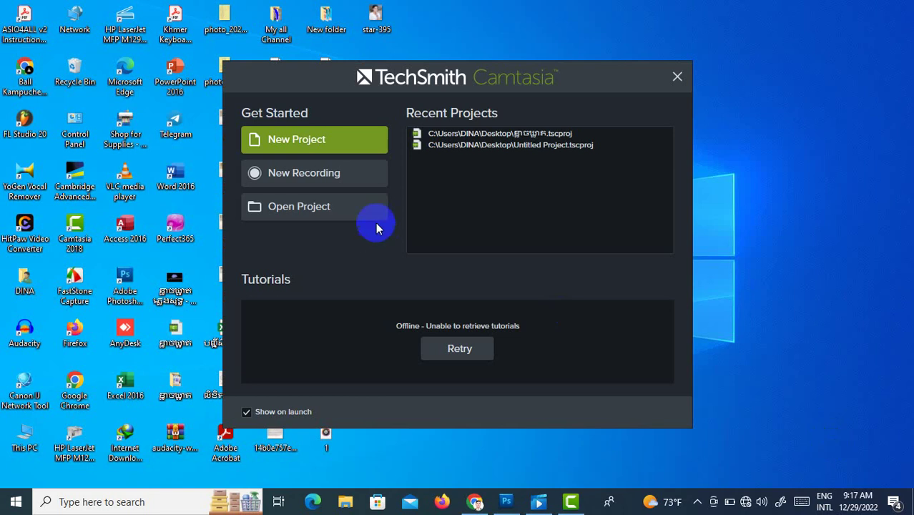
Start a new Camtasia project and import the picture 12.jpg from the Desktop.
click(262, 140)
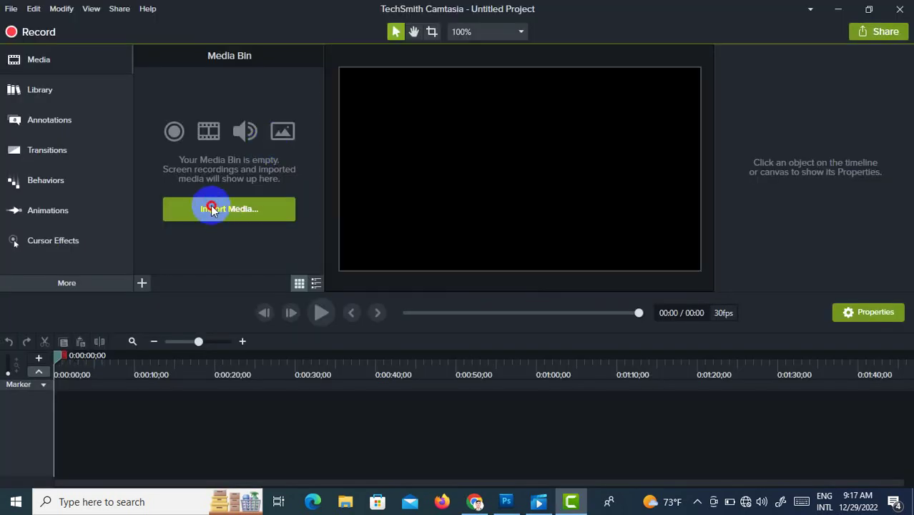
click(213, 206)
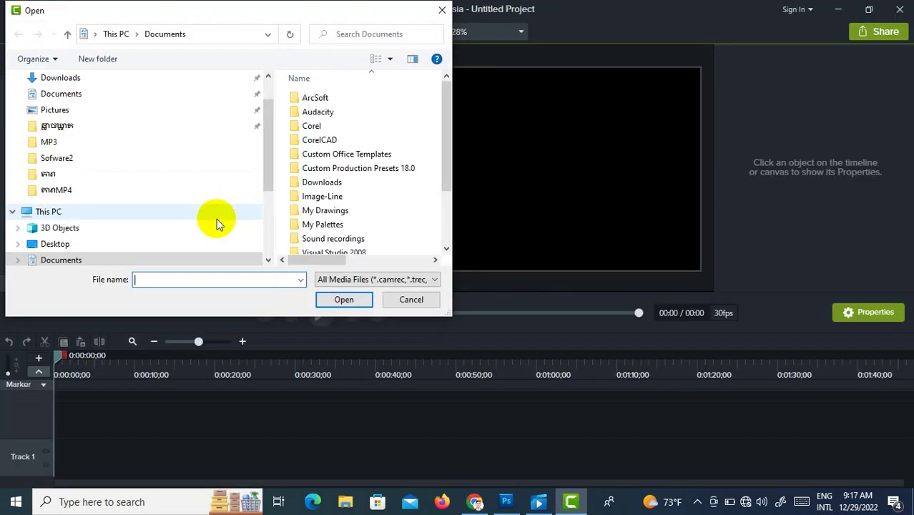
click(55, 244)
double_click(392, 196)
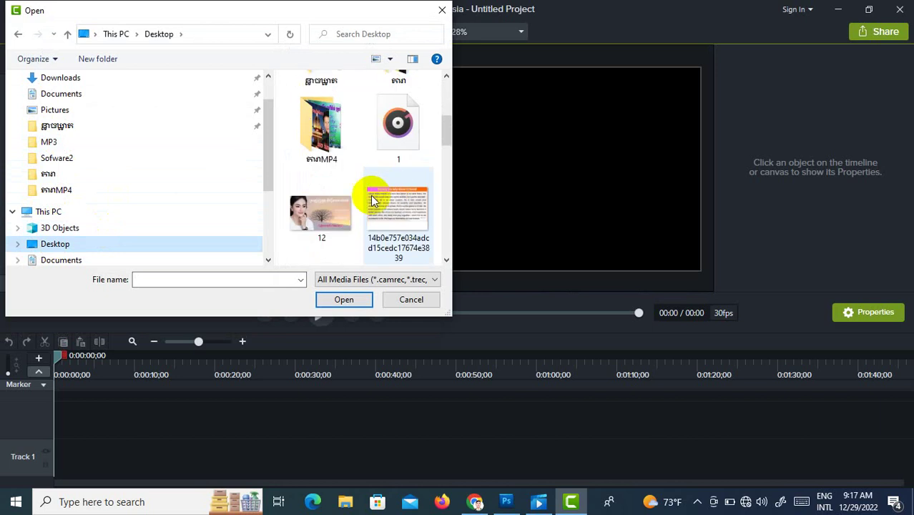
double_click(323, 203)
Place 12.jpg at the start of Track 1 and extend its duration to about 1:13.
drag(182, 100, 33, 474)
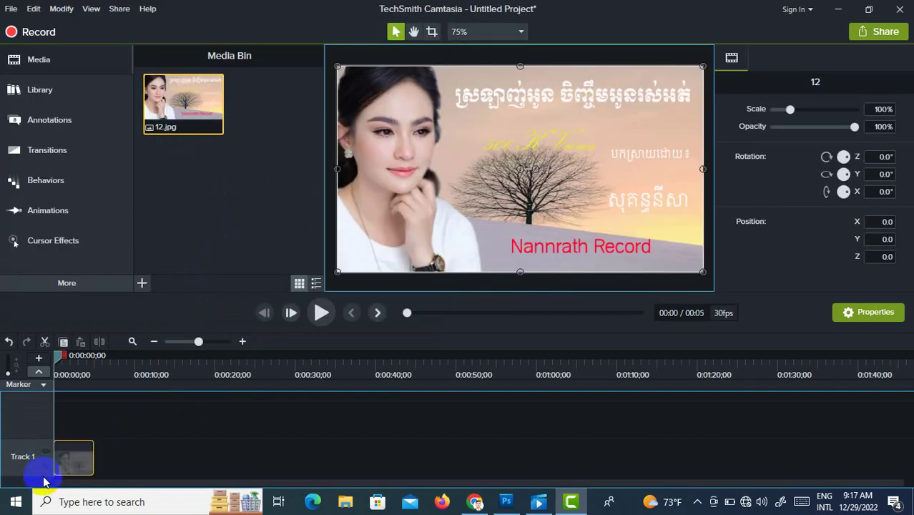
drag(93, 455, 642, 457)
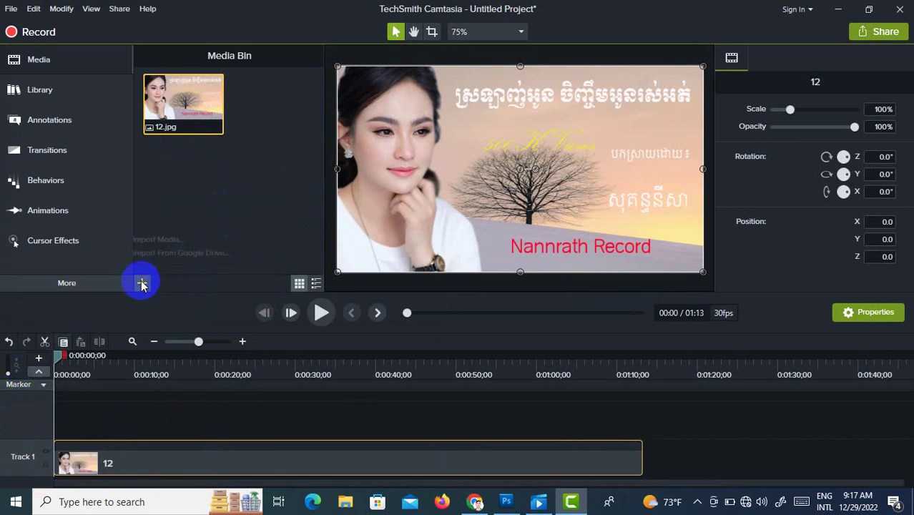
Import the សុគន្ធនិស្សា song video from the តារាMP4 desktop folder and place it at the start of Track 2.
click(147, 240)
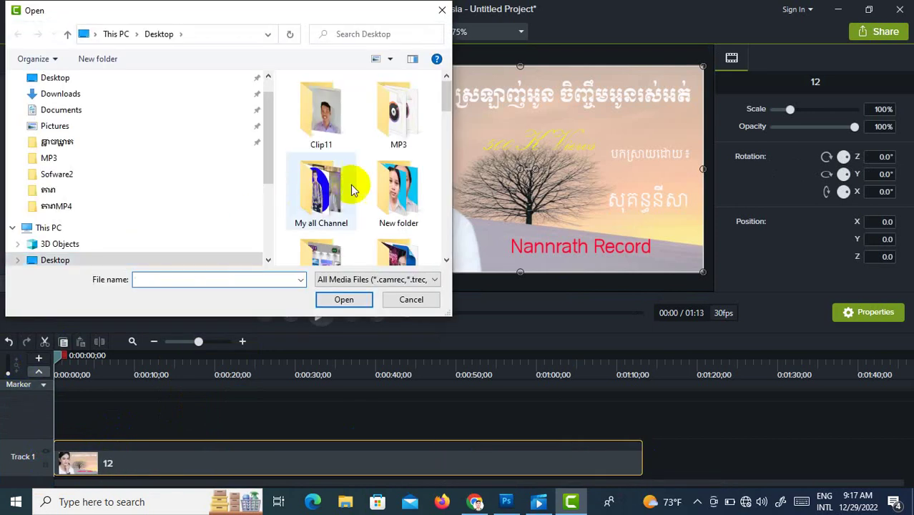
scroll(350, 189, down, 4)
scroll(347, 167, up, 2)
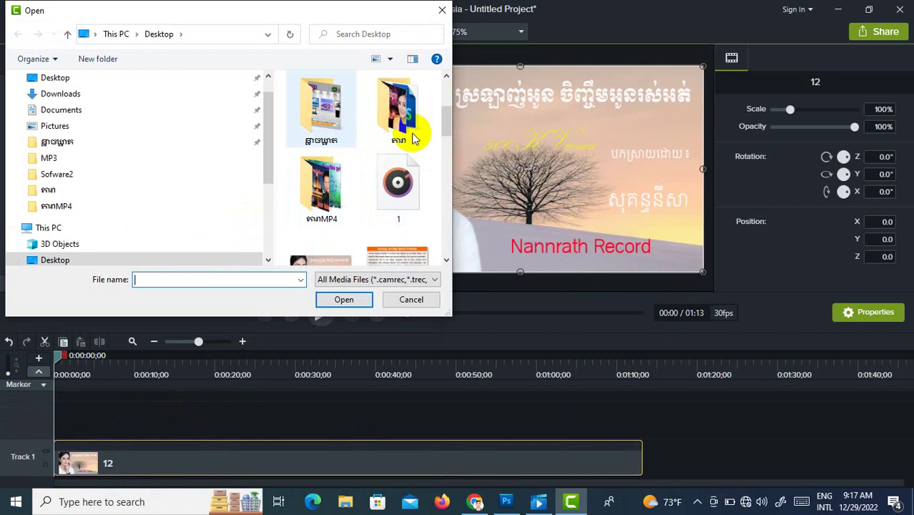
double_click(343, 188)
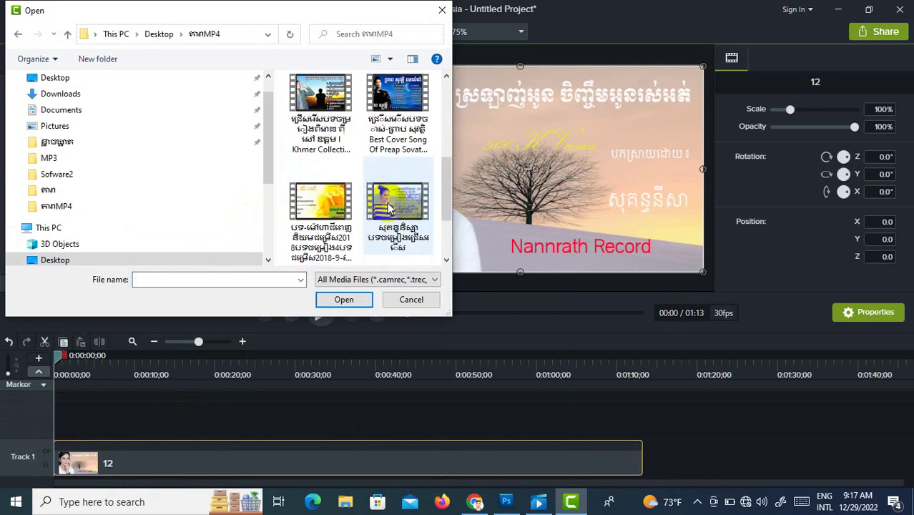
double_click(412, 212)
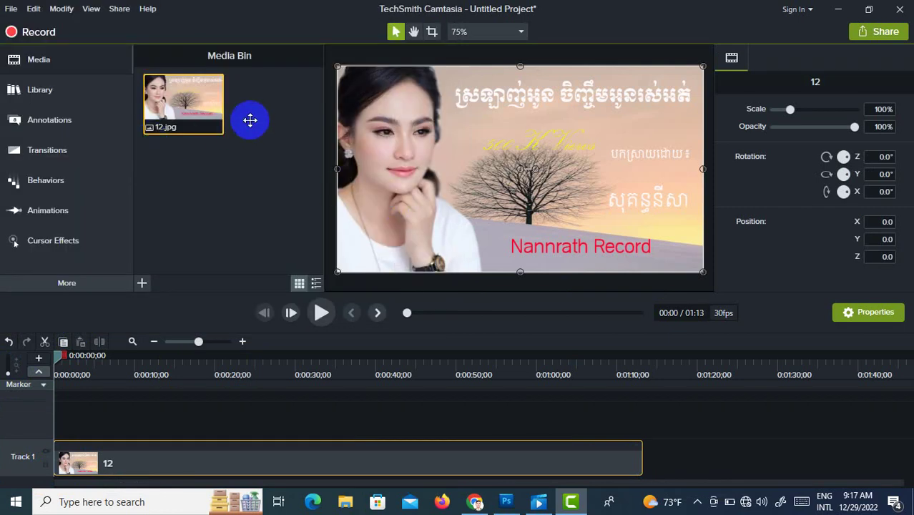
mouse_move(256, 117)
mouse_down()
mouse_move(118, 386)
mouse_move(37, 429)
mouse_up()
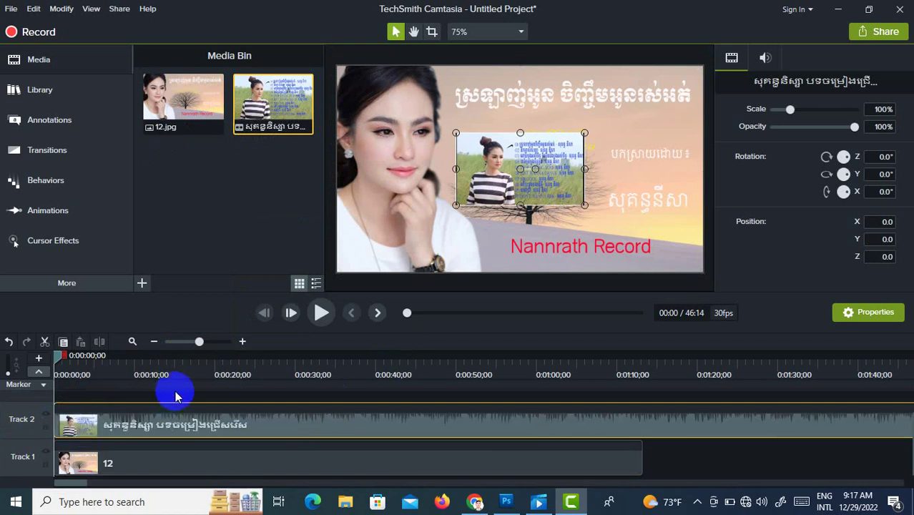
Play back the timeline from the start, from about 0:25 and from about 0:47 to check the song video.
click(321, 313)
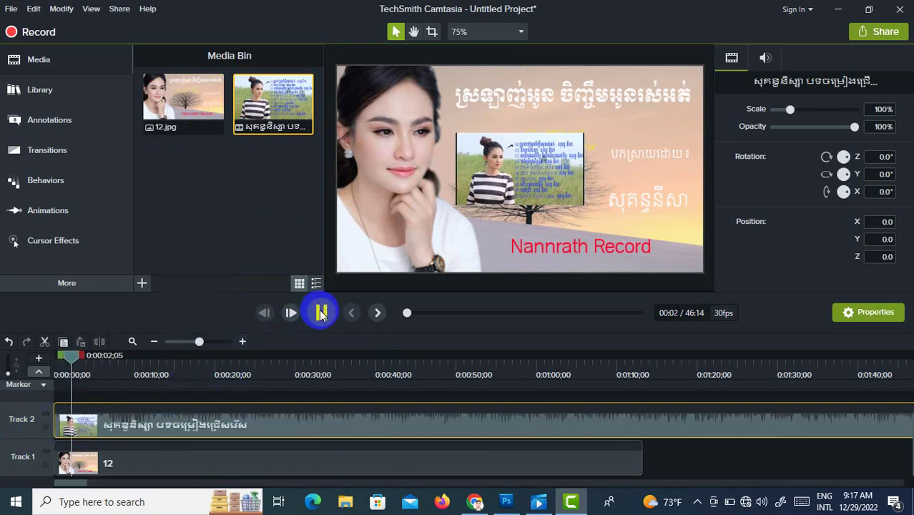
click(322, 313)
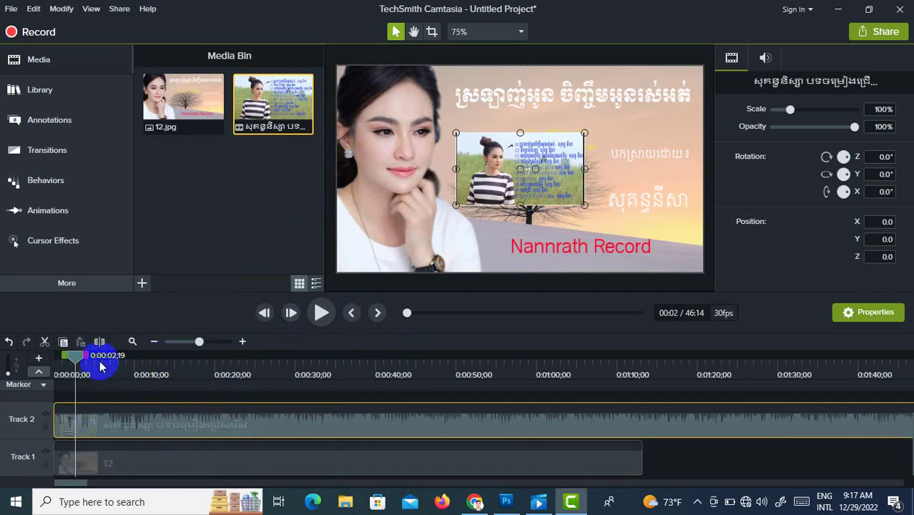
drag(76, 354, 258, 387)
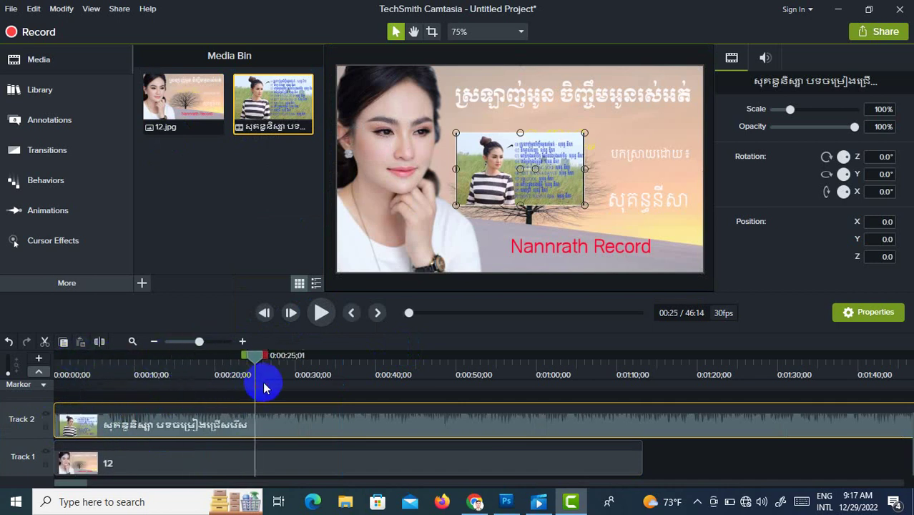
click(323, 319)
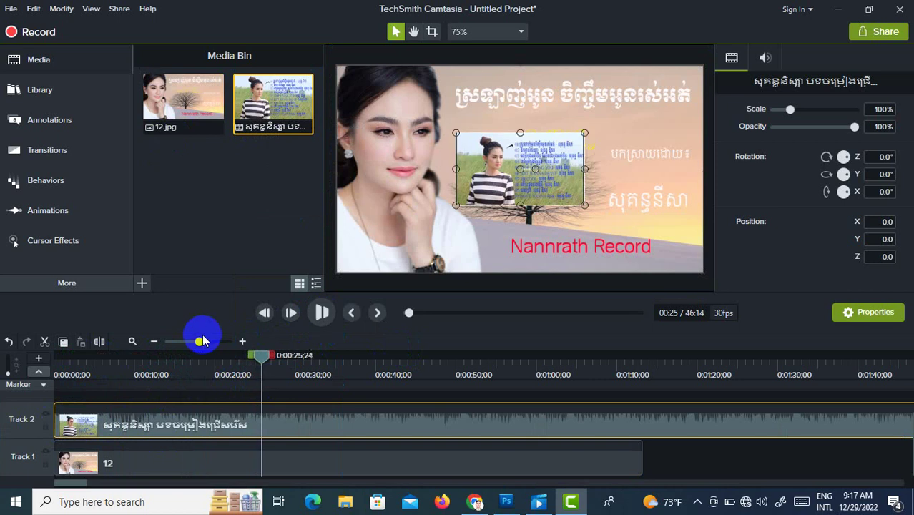
drag(260, 356, 434, 361)
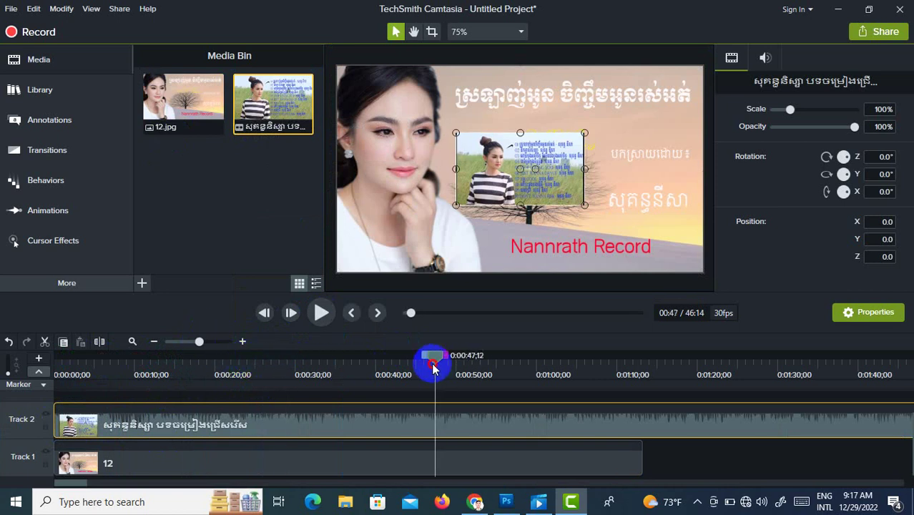
click(323, 314)
Split the Track 2 video at 0:05:27;25, in the gap after the first song, and delete the part after it.
click(185, 343)
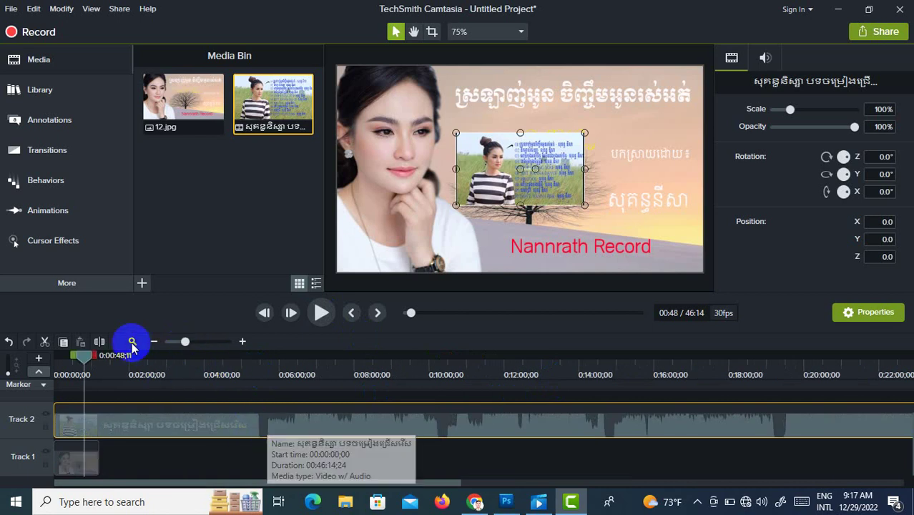
drag(77, 353, 252, 382)
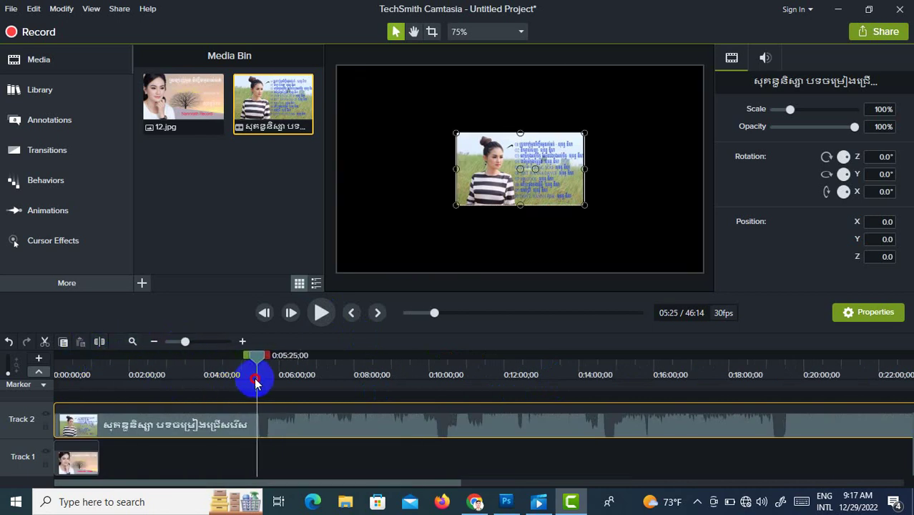
click(322, 315)
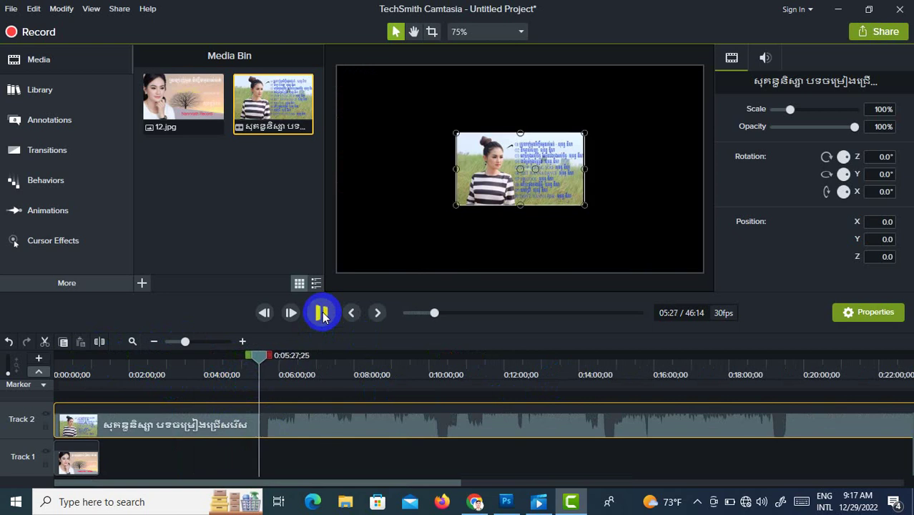
click(322, 315)
click(100, 341)
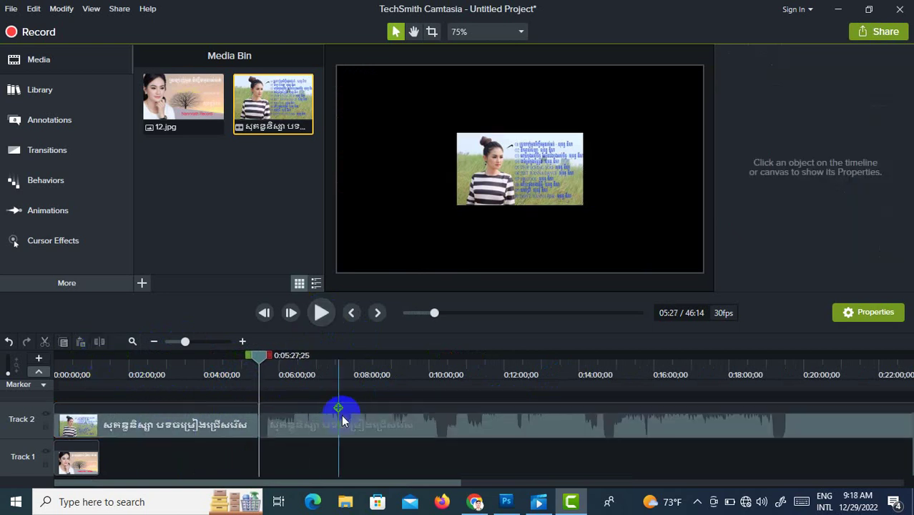
drag(342, 409, 342, 423)
key(Delete)
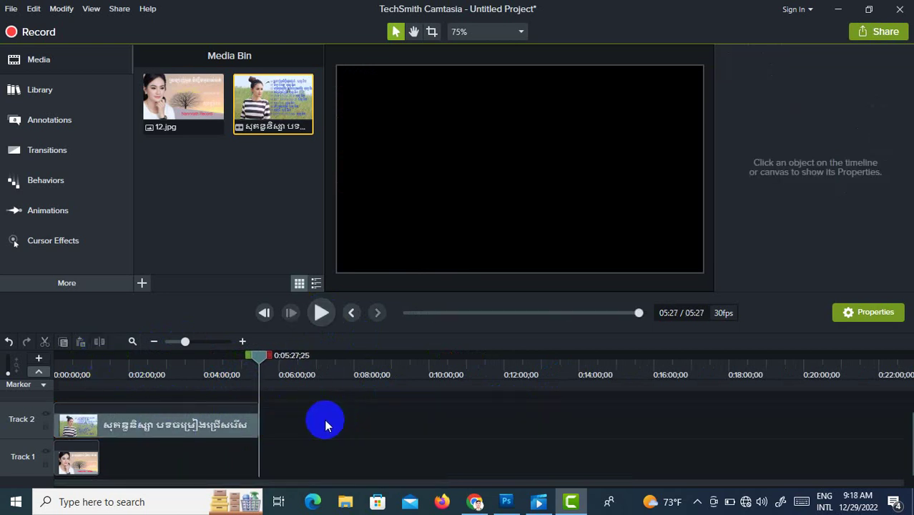
Extend picture 12 to the end of the Track 2 video and shrink that video on the canvas to about 0.9% scale.
drag(99, 465, 259, 458)
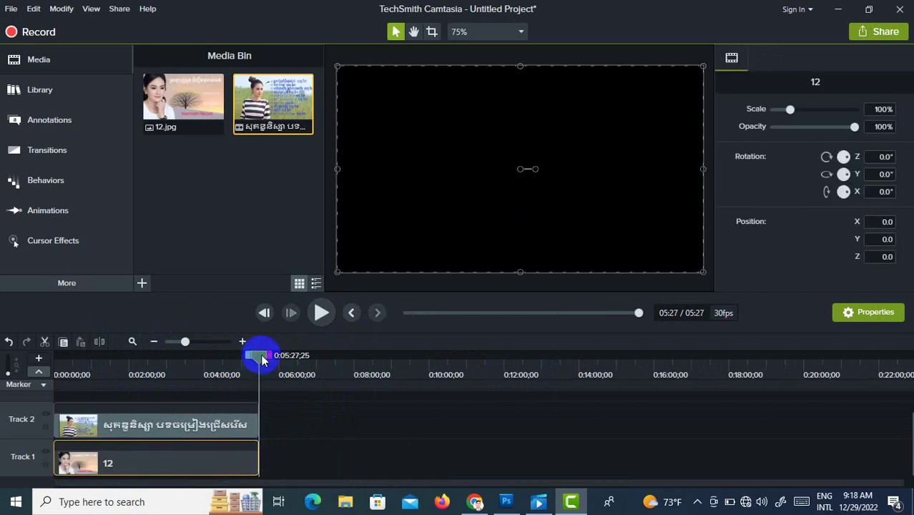
drag(259, 355, 62, 398)
click(73, 405)
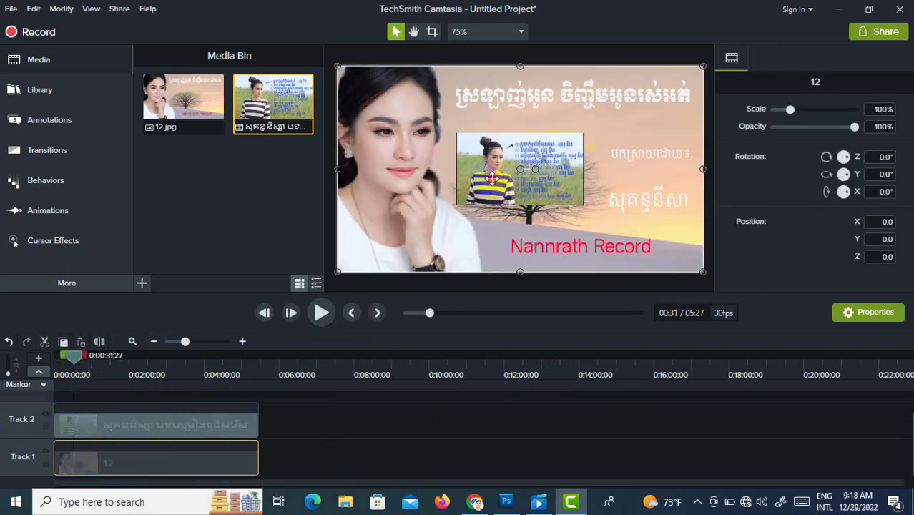
click(525, 201)
drag(569, 203, 451, 132)
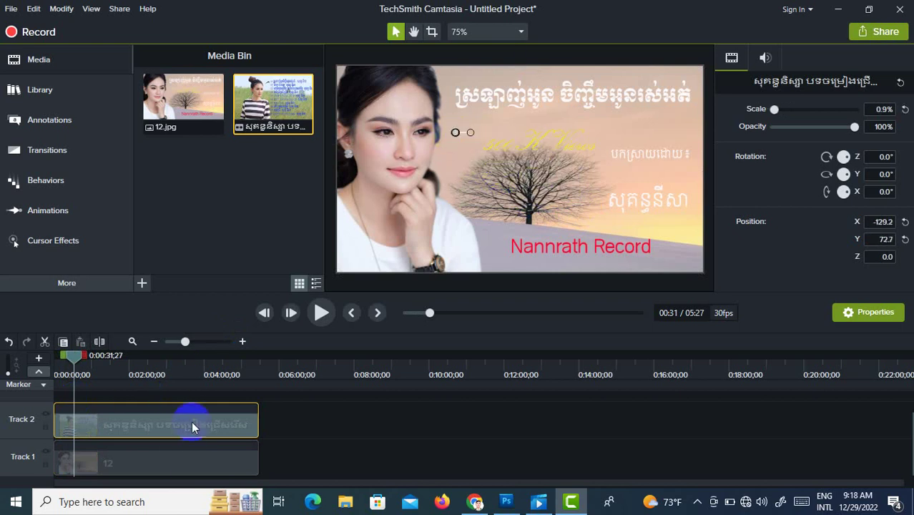
Play the audio briefly and lower the Track 2 video's gain to 73%.
click(322, 315)
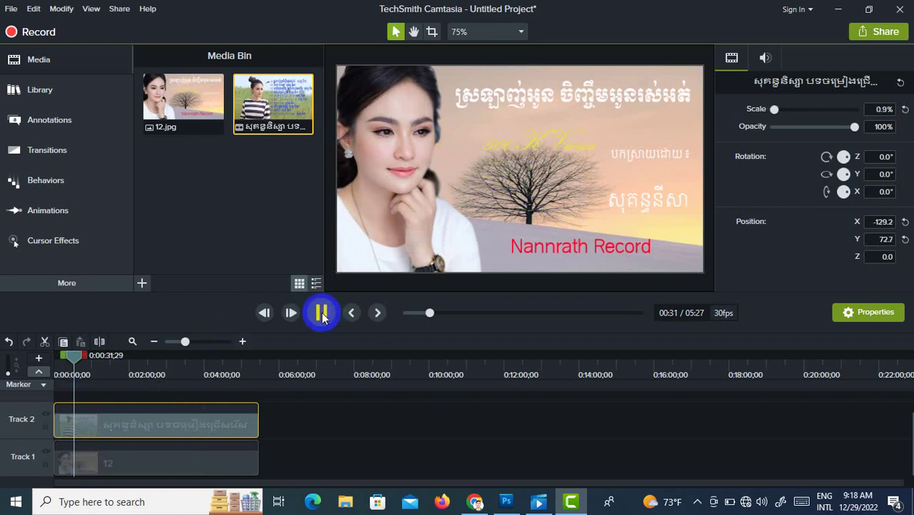
click(763, 57)
drag(824, 109, 817, 109)
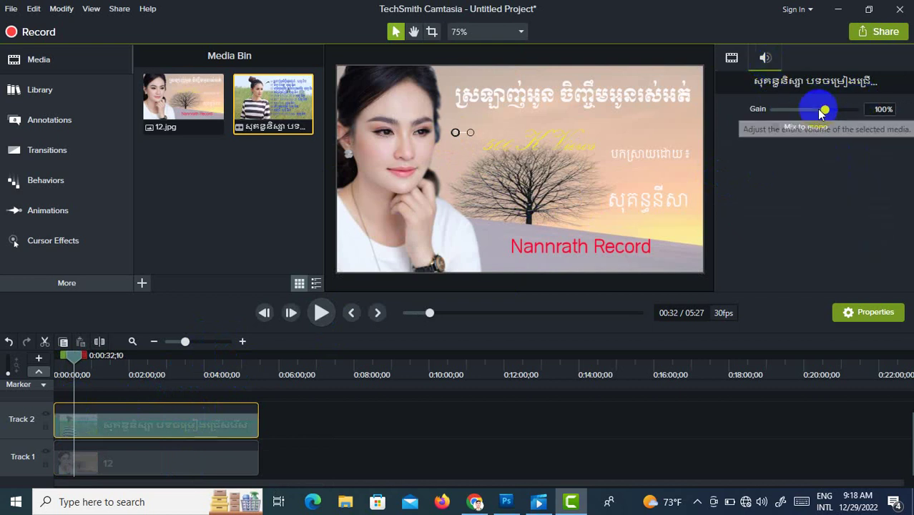
Add a clip speed of 0.95x to the Track 2 video and extend picture 12 to the video's new end.
right_click(197, 429)
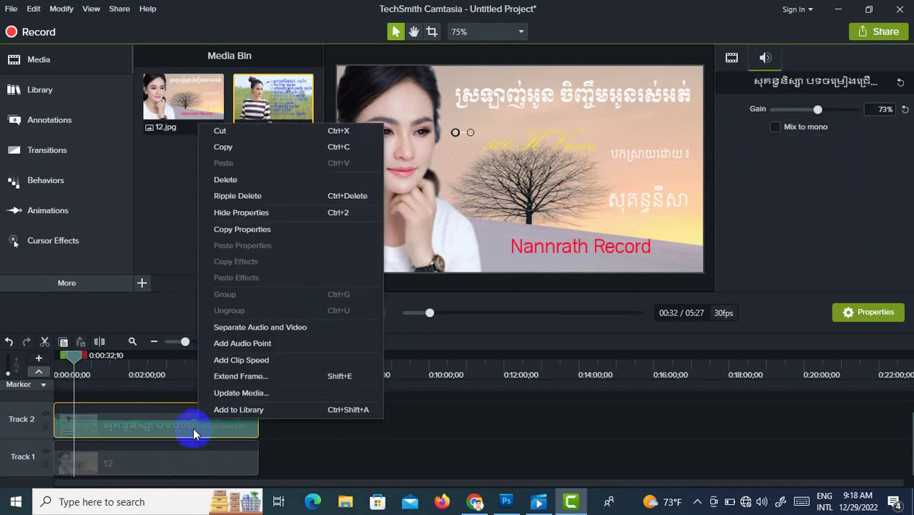
click(270, 360)
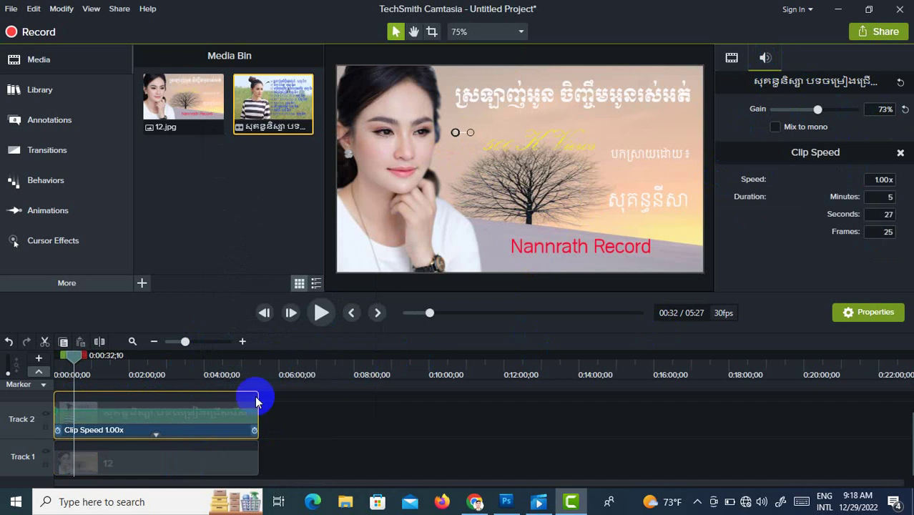
click(253, 429)
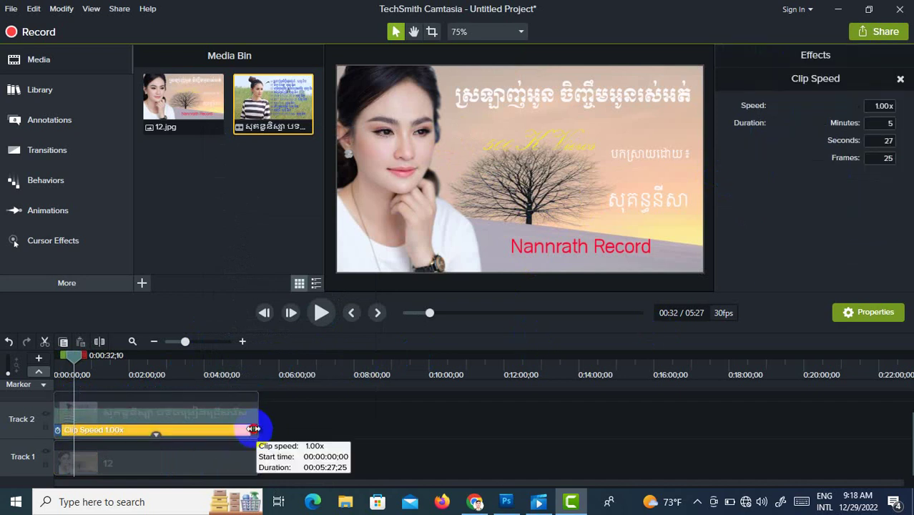
drag(262, 429, 266, 429)
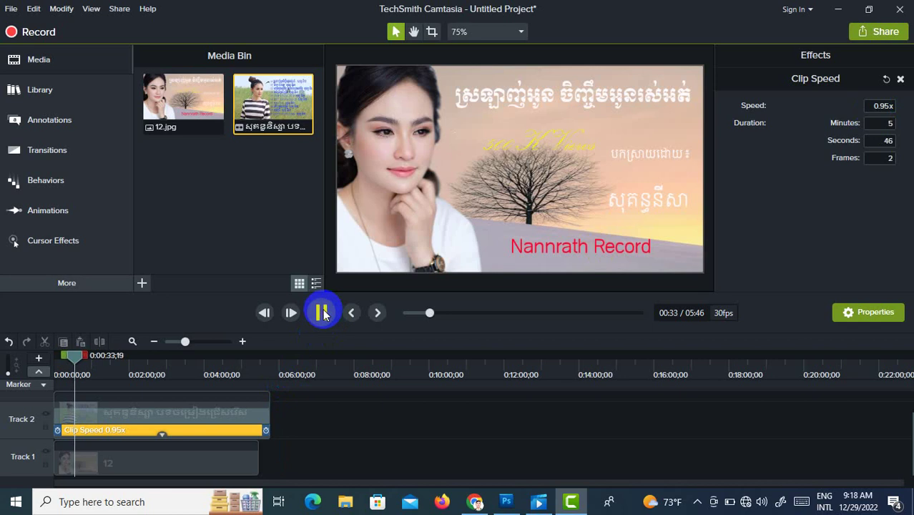
click(185, 469)
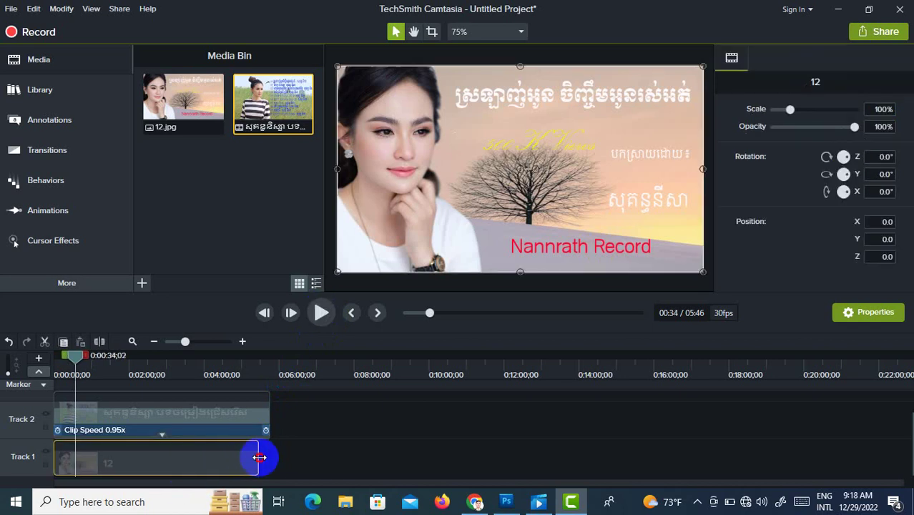
drag(259, 456, 269, 455)
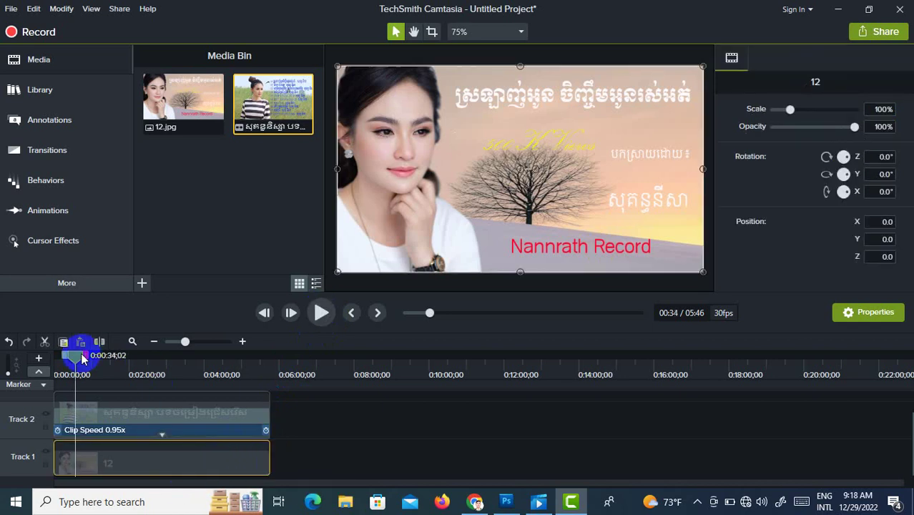
Split picture 12 on Track 1 at 0:05:43;19, shortly before its end.
drag(81, 358, 274, 402)
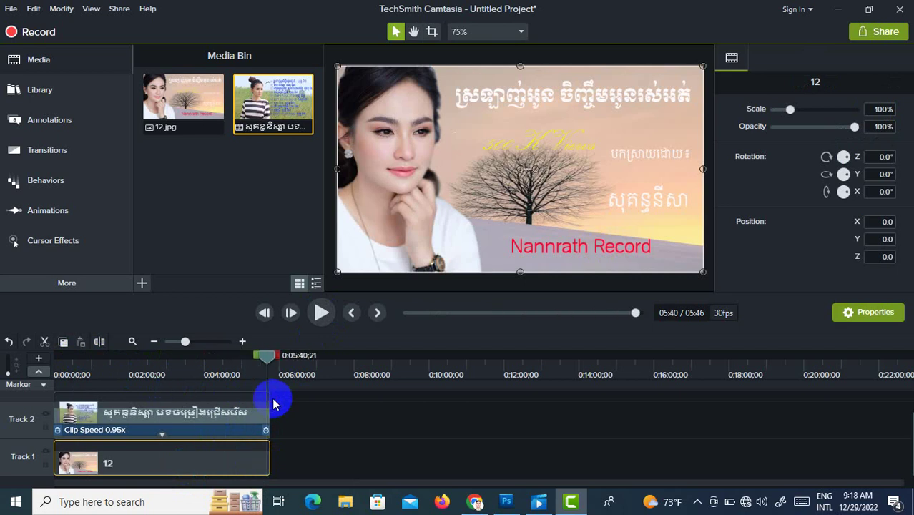
drag(186, 341, 213, 341)
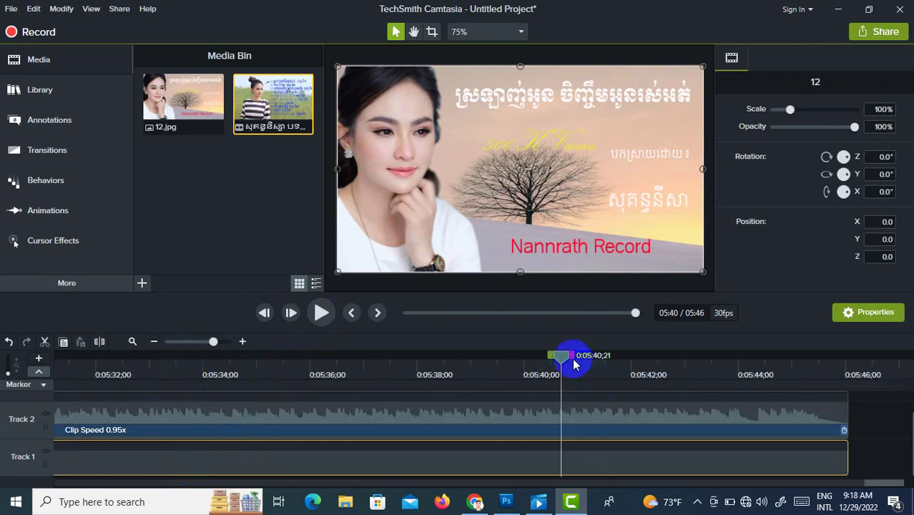
click(718, 377)
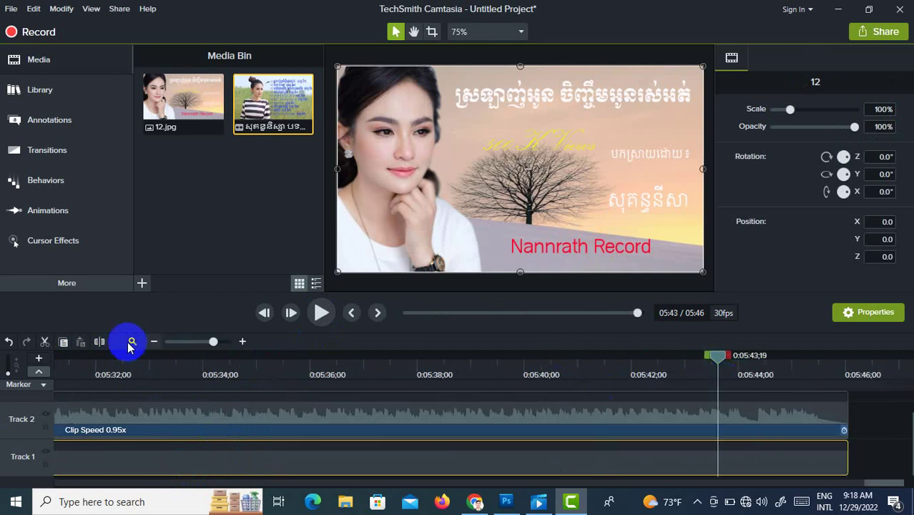
click(100, 341)
Add the Cube rotate transition to the end of the last picture 12 segment on Track 1 and play it back.
click(802, 464)
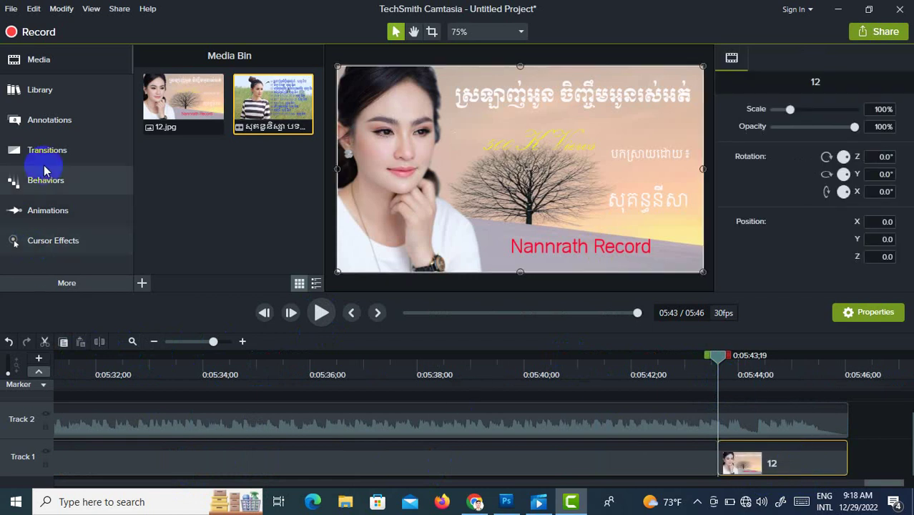
click(46, 152)
scroll(179, 171, down, 3)
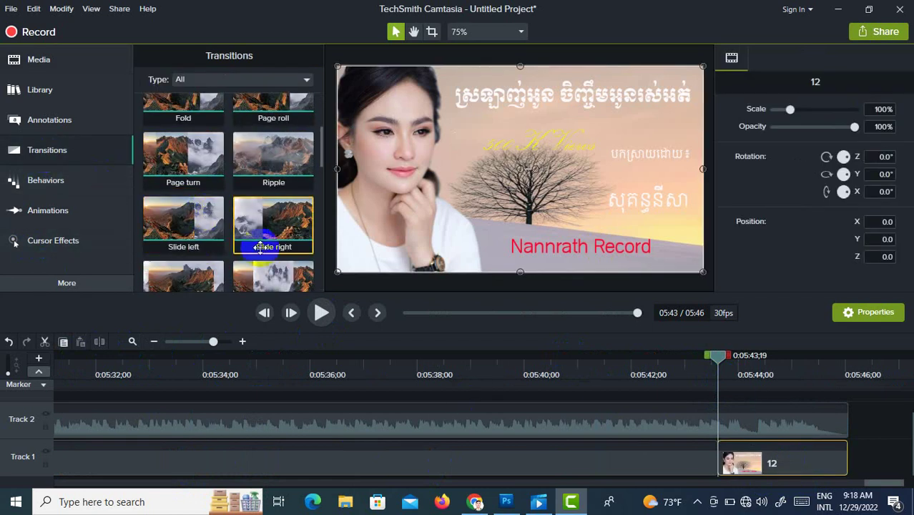
scroll(236, 250, down, 2)
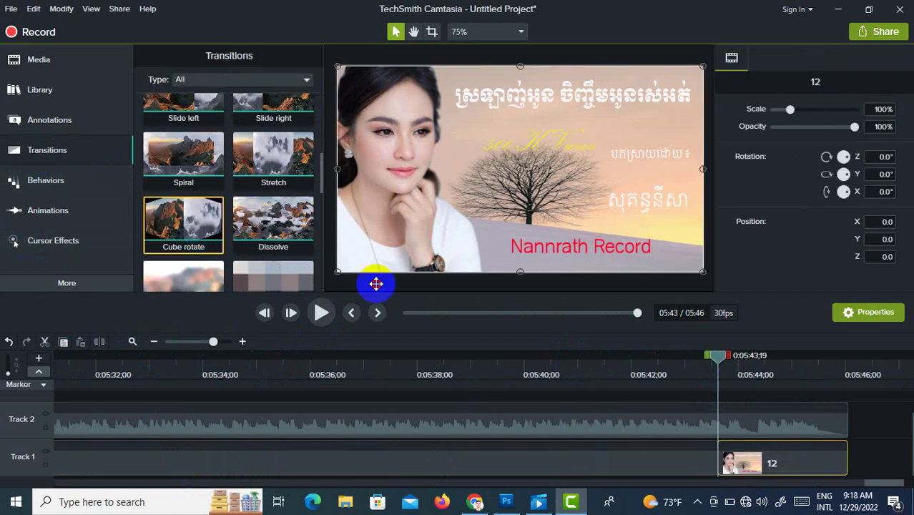
drag(376, 284, 744, 465)
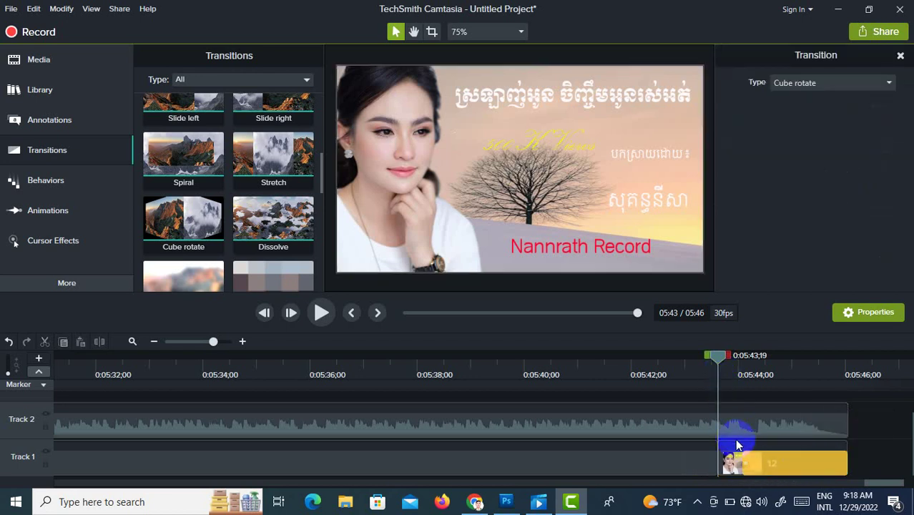
click(721, 356)
click(321, 313)
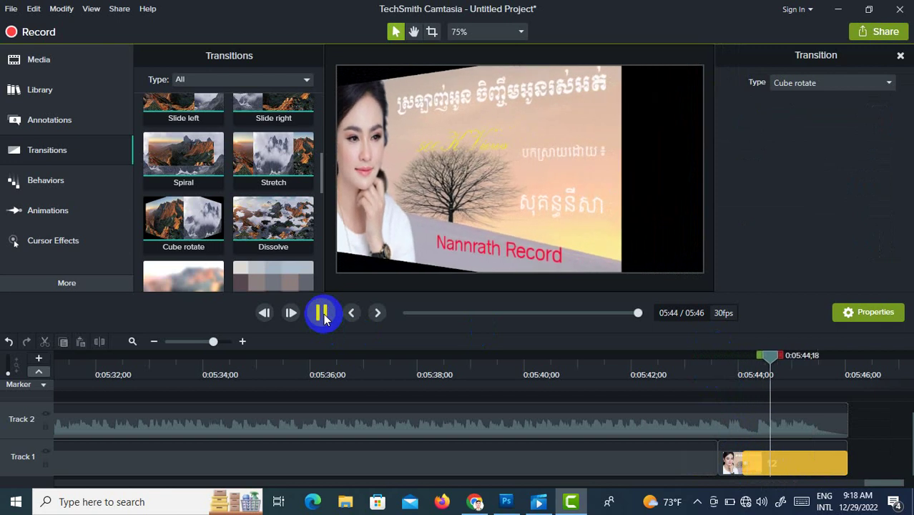
click(322, 313)
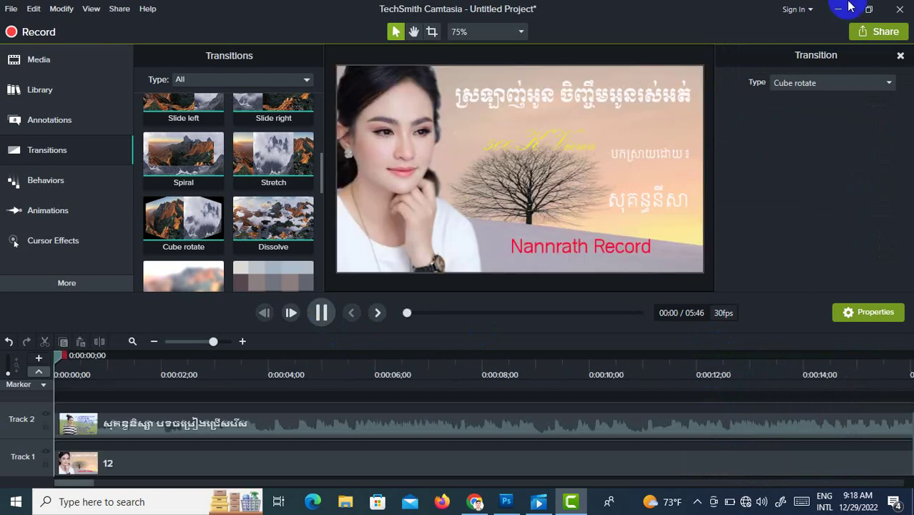
Stop playback and set up a local file export using the MP4 only (up to 480p) preset.
click(321, 313)
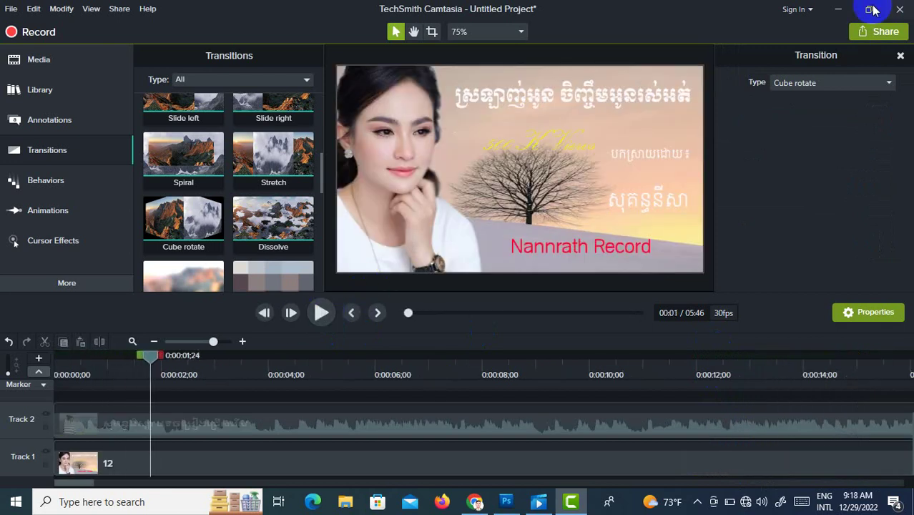
click(876, 34)
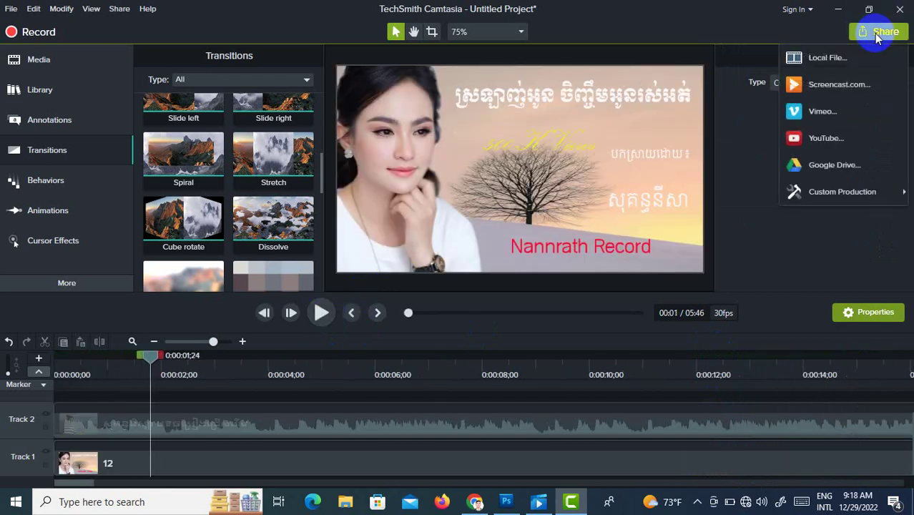
click(820, 61)
click(591, 131)
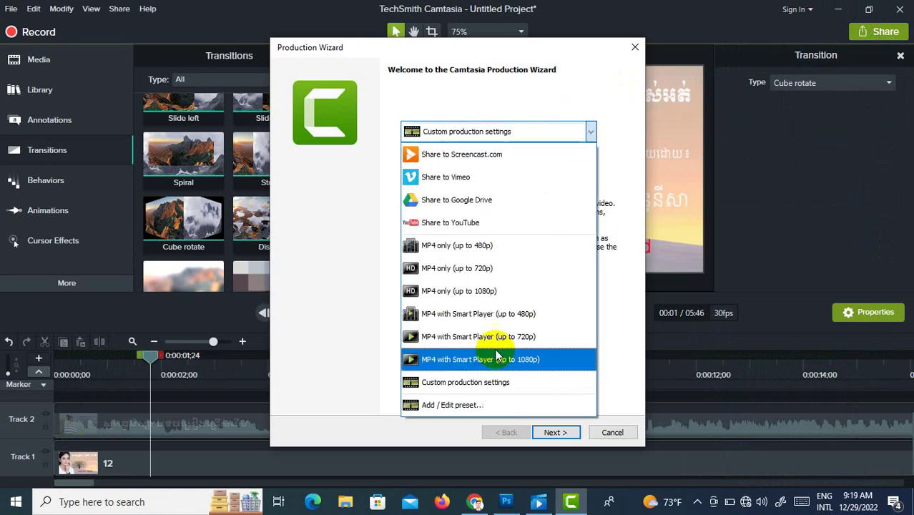
click(439, 246)
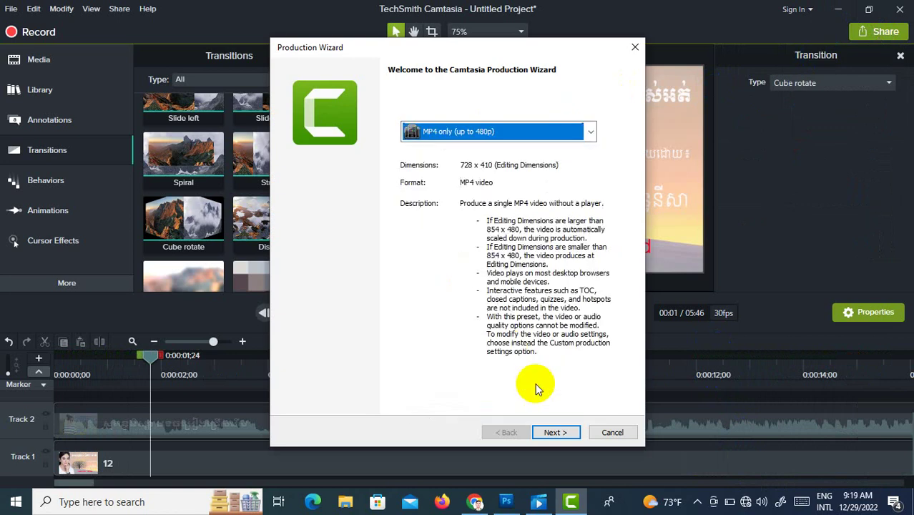
click(555, 432)
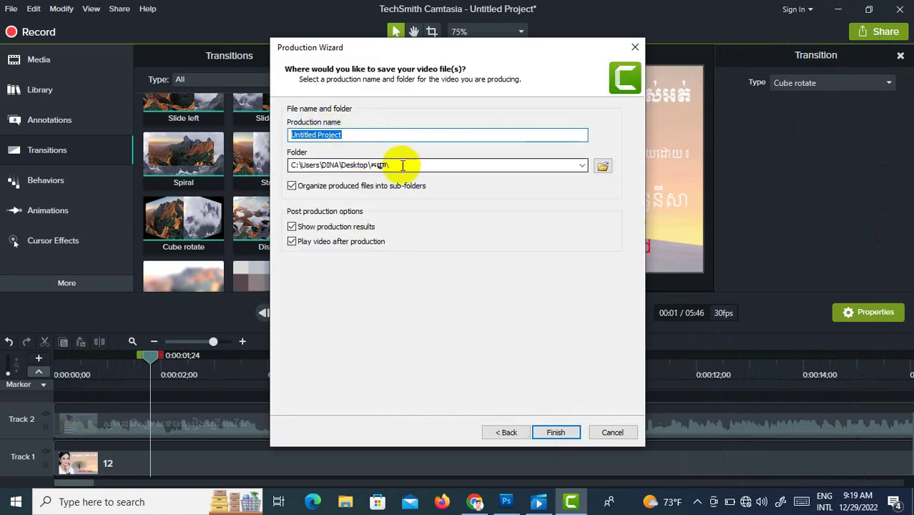
Save the production to the Desktop as nisa, start rendering, and move the rendering progress window out of the way.
click(603, 166)
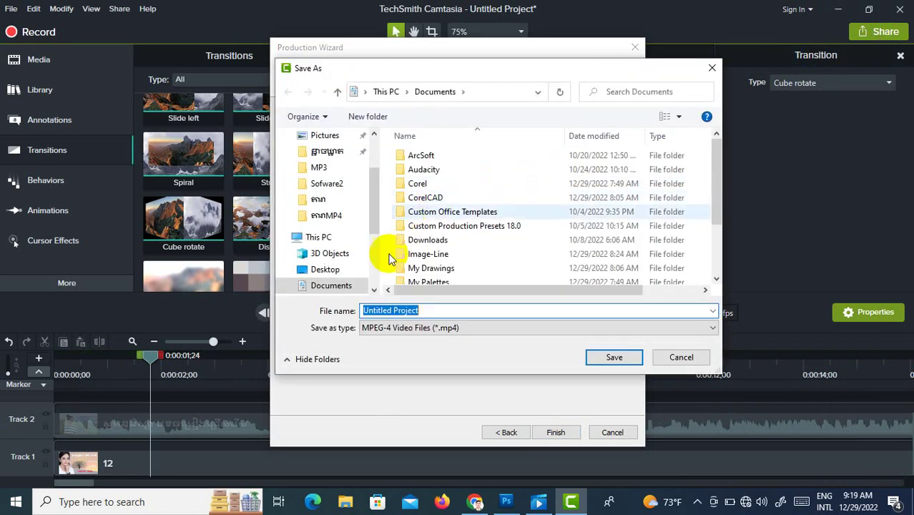
click(325, 269)
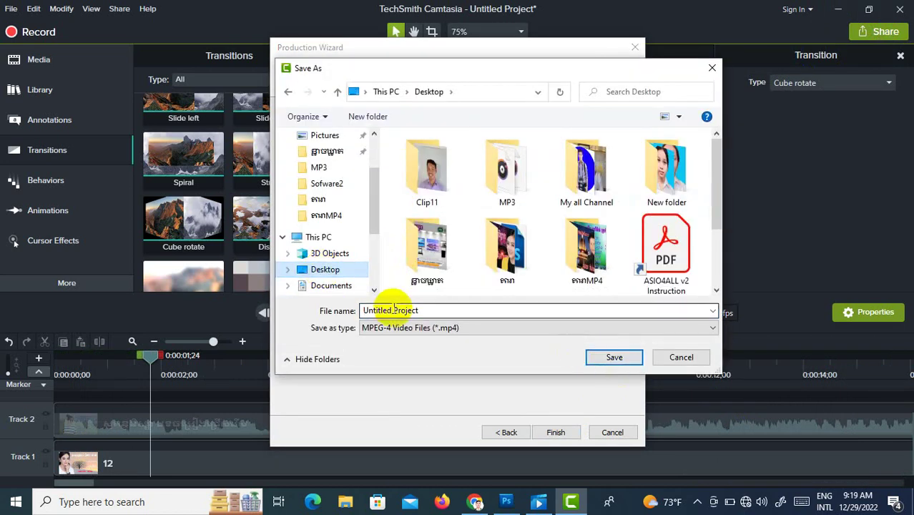
triple_click(425, 312)
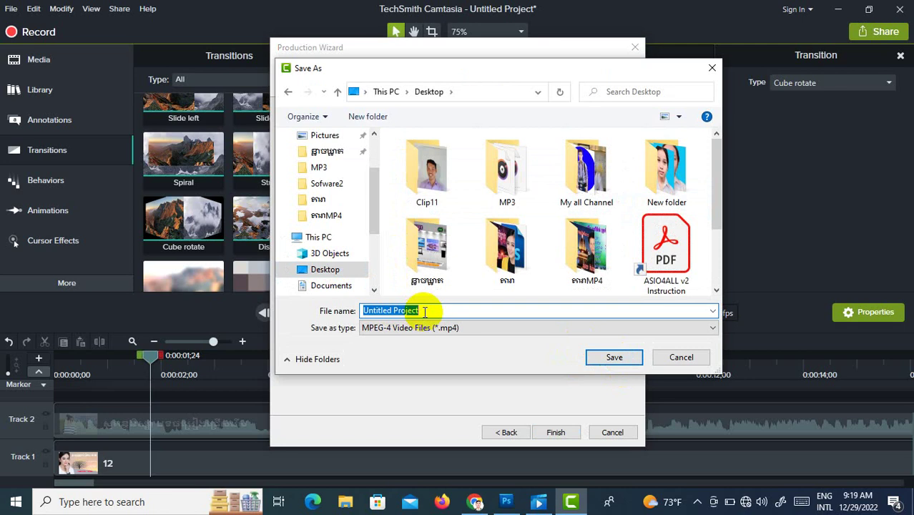
text(1)
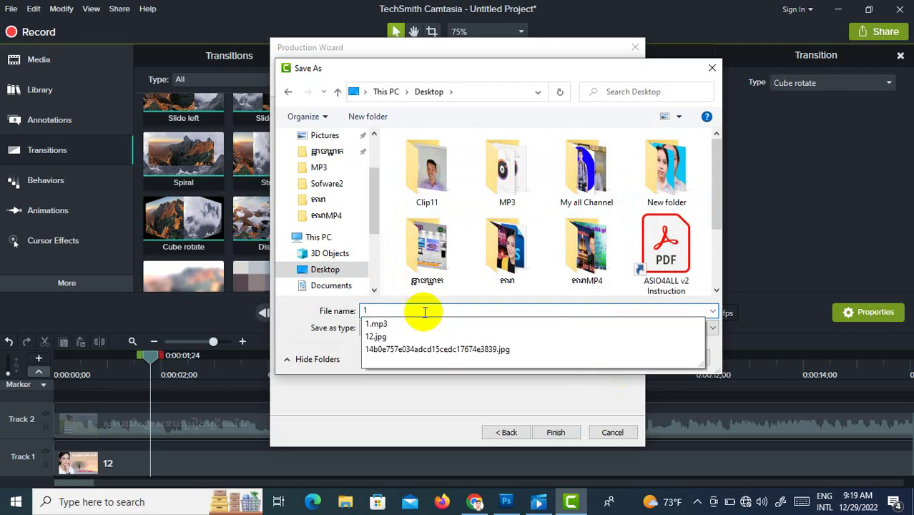
key(BackSpace)
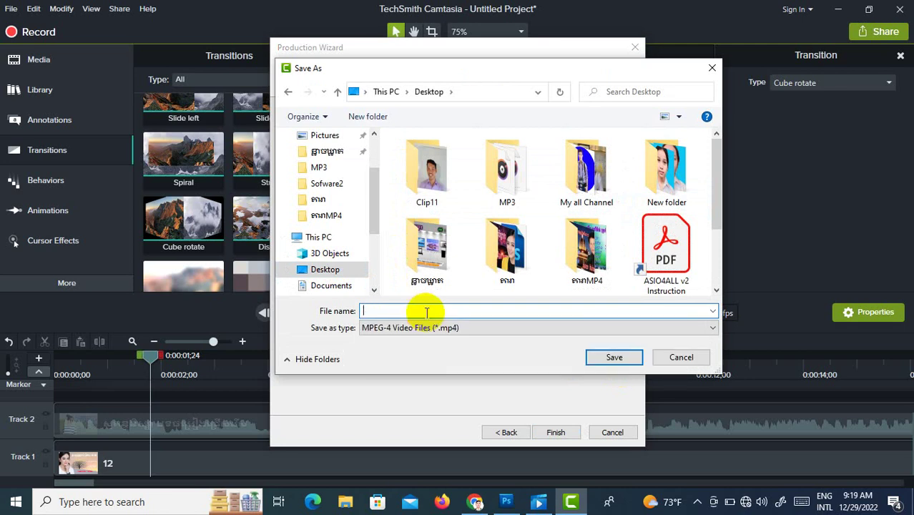
text(nisa)
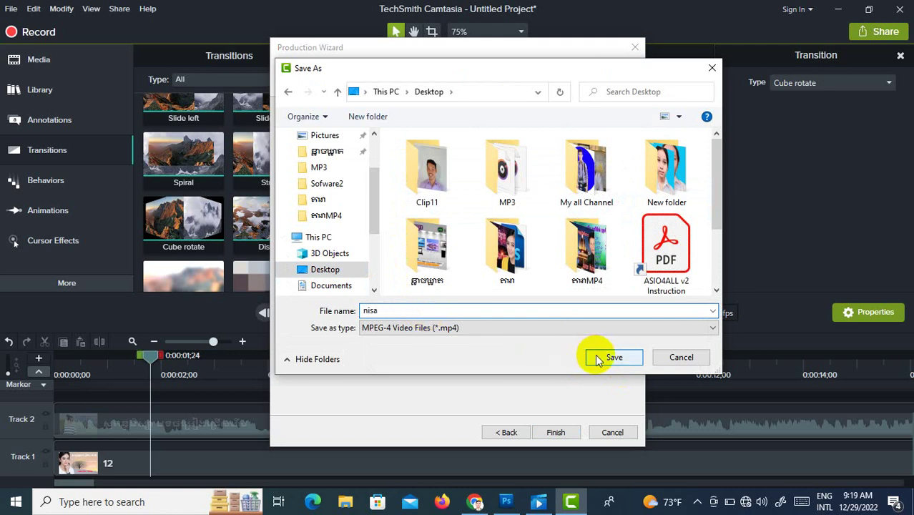
click(603, 357)
click(568, 432)
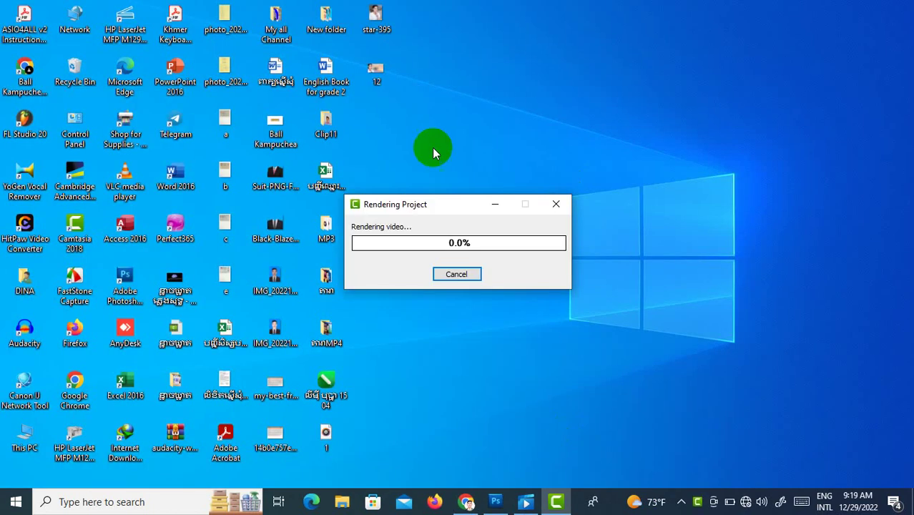
drag(448, 208, 769, 36)
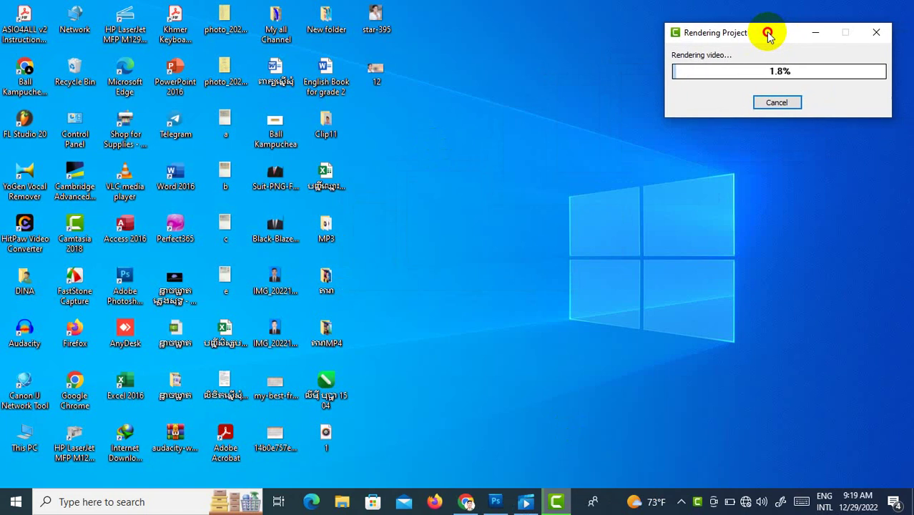
right_click(485, 5)
click(520, 39)
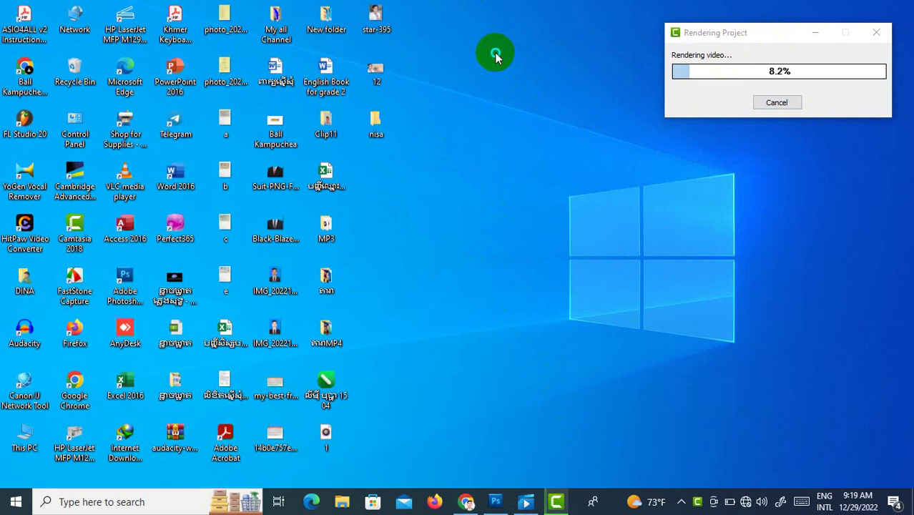
right_click(495, 53)
click(530, 95)
right_click(487, 35)
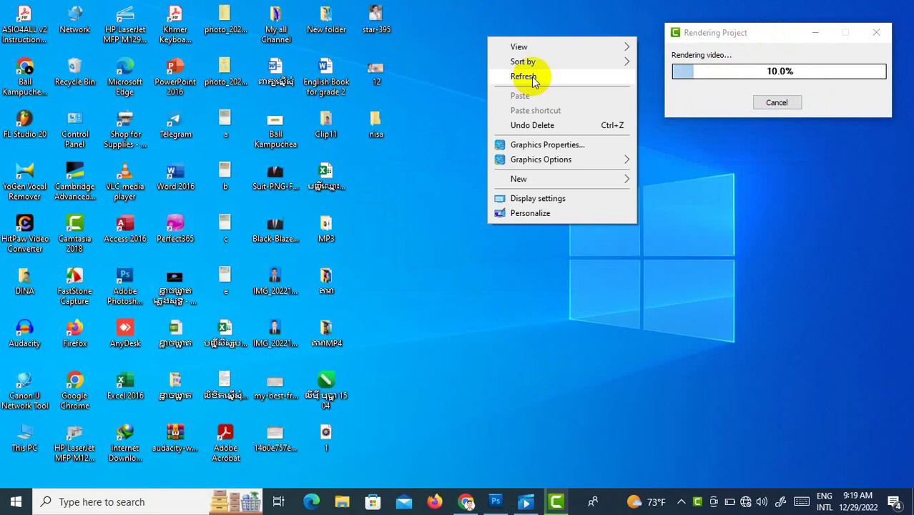
click(519, 76)
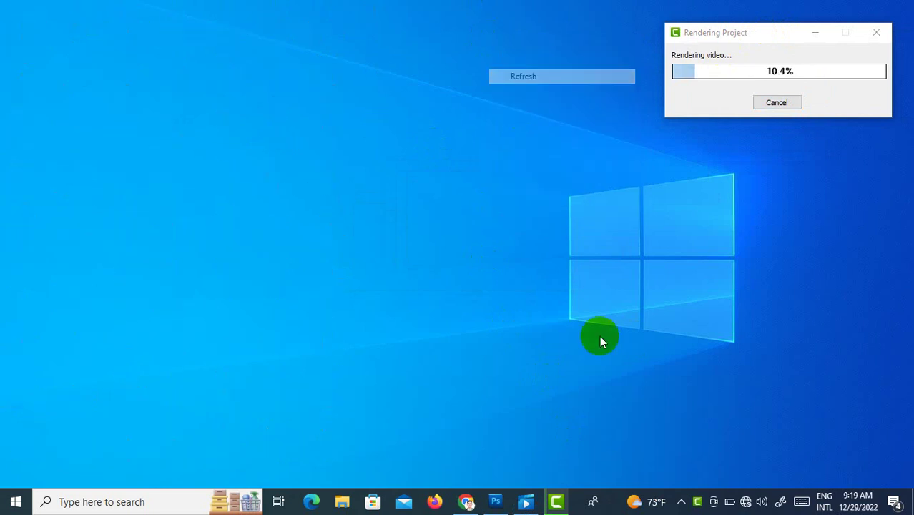
Switch to Photoshop and quit it, saving the song picture document to the Desktop in Photoshop PSD format.
click(497, 502)
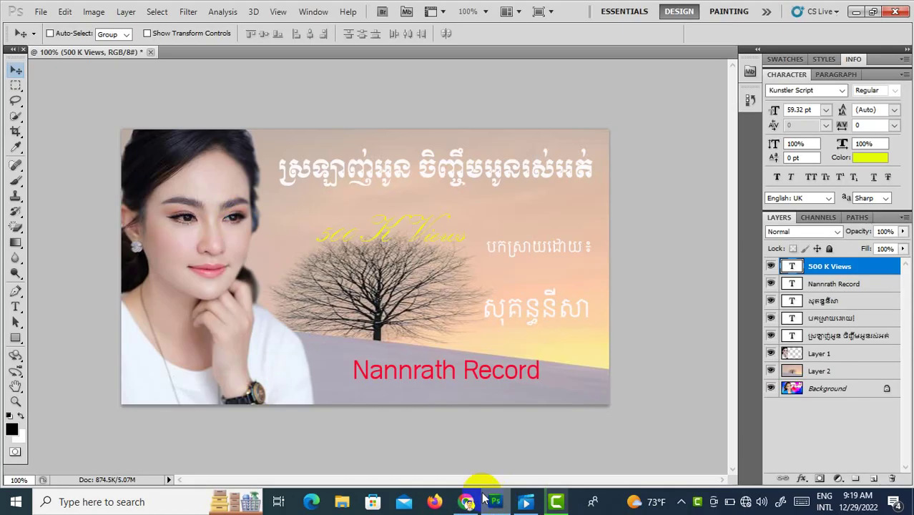
click(895, 12)
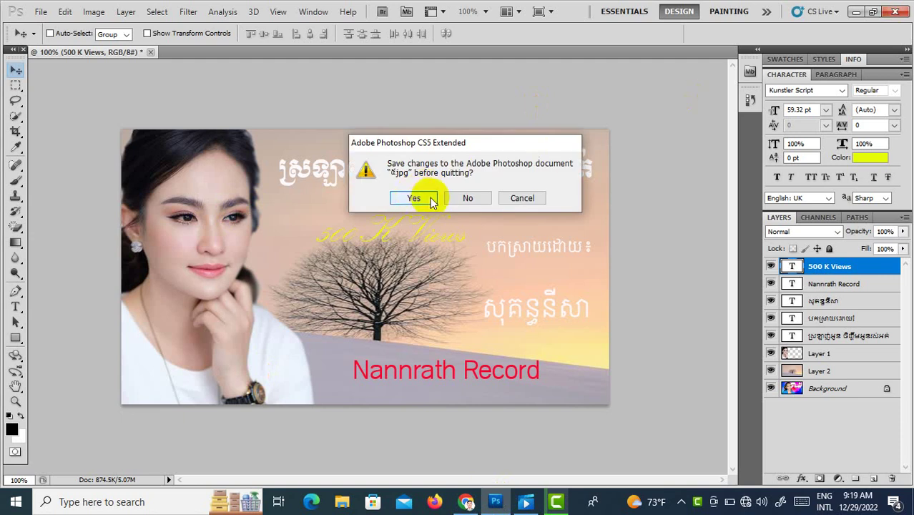
click(413, 197)
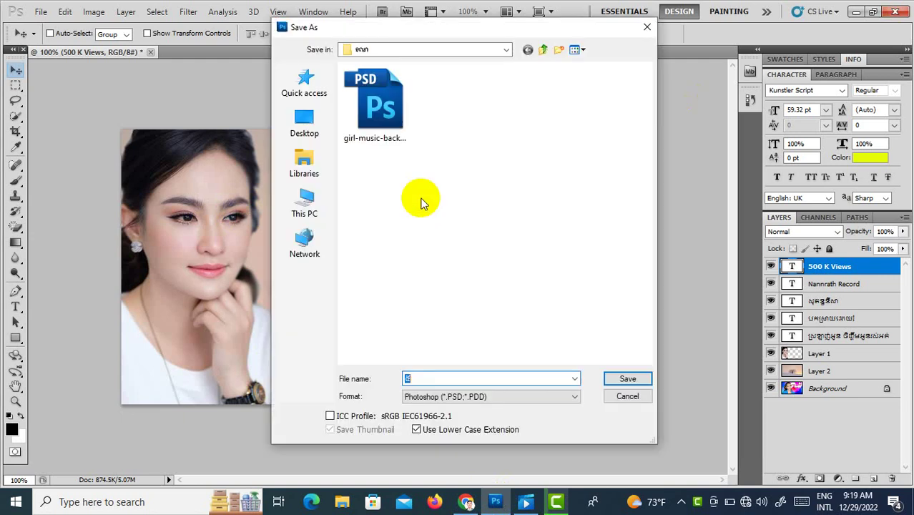
click(304, 123)
click(612, 378)
click(607, 149)
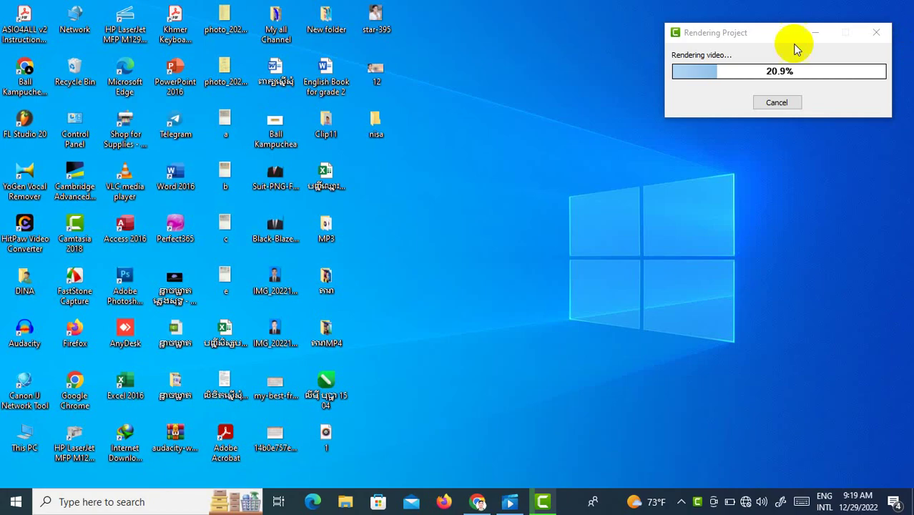
right_click(510, 34)
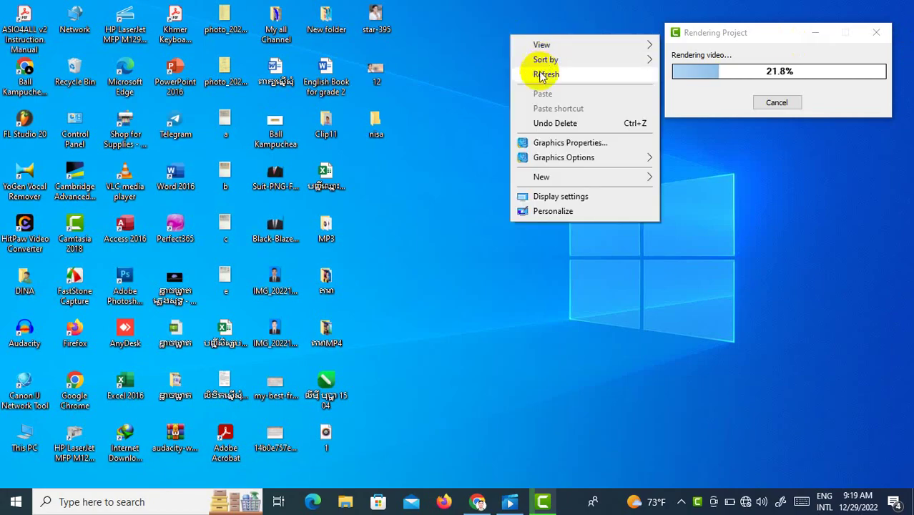
click(541, 74)
right_click(445, 140)
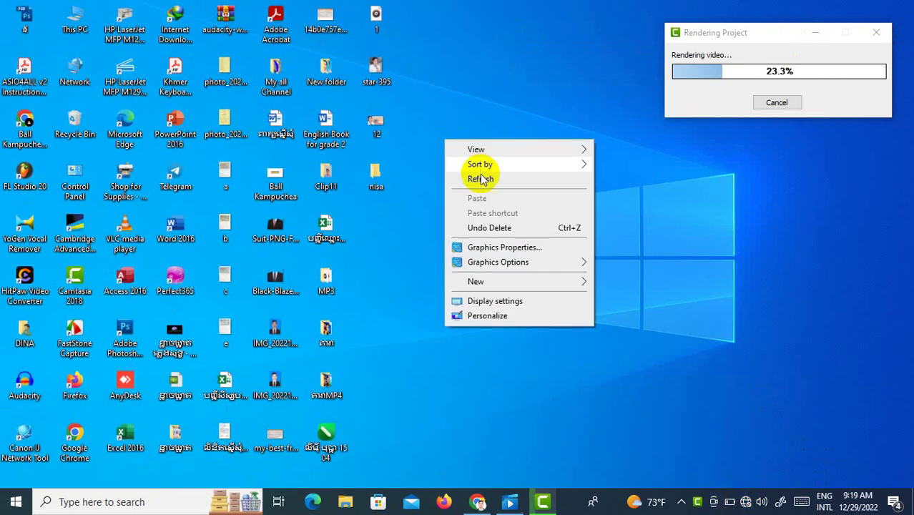
click(485, 179)
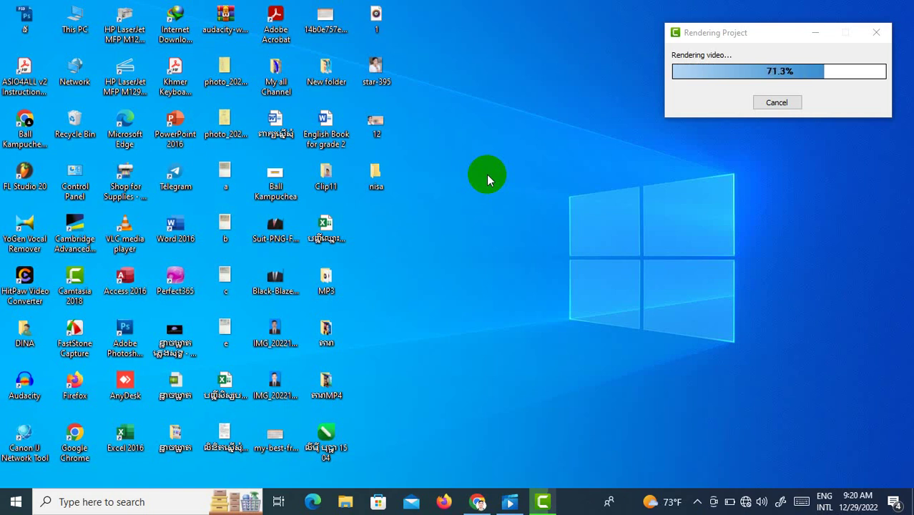
right_click(448, 3)
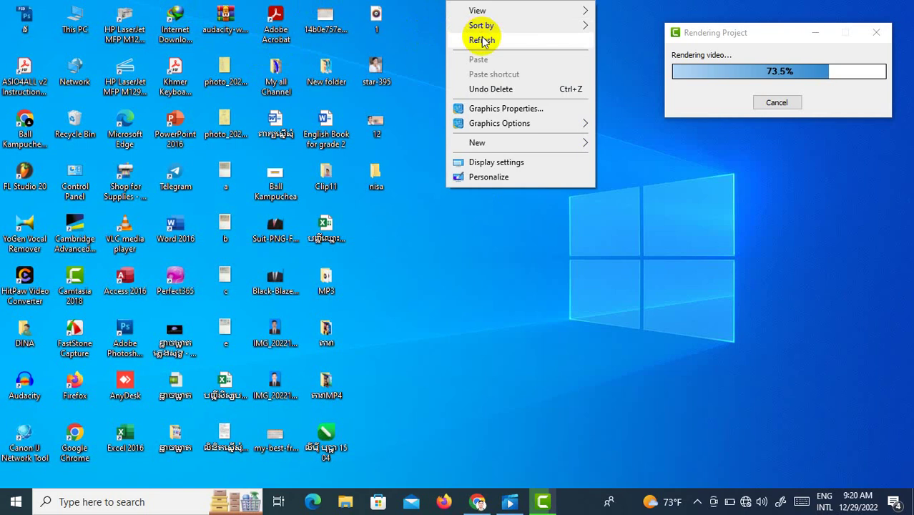
click(482, 40)
right_click(458, 4)
click(492, 40)
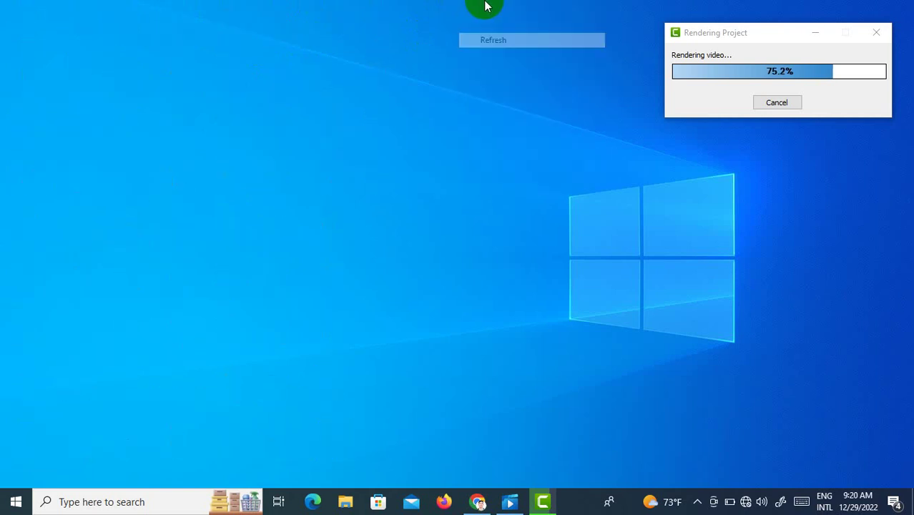
right_click(484, 6)
click(515, 40)
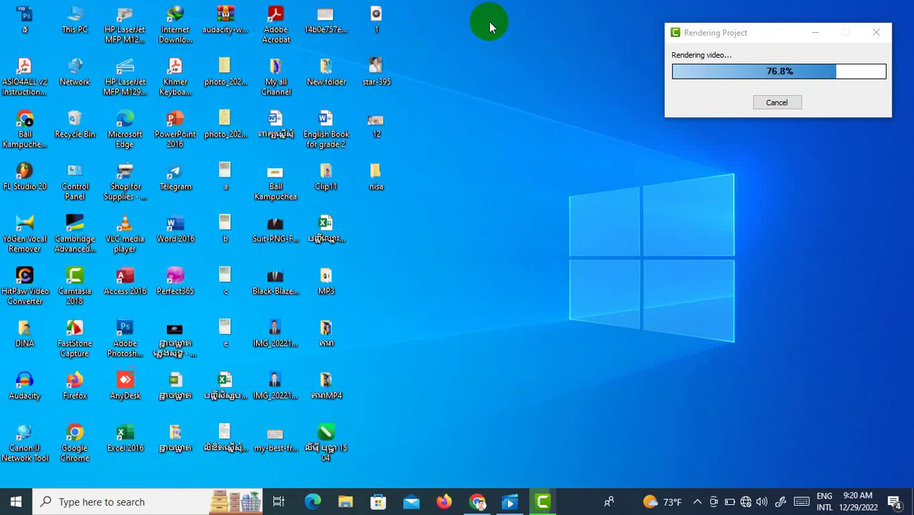
right_click(444, 2)
click(499, 40)
right_click(463, 1)
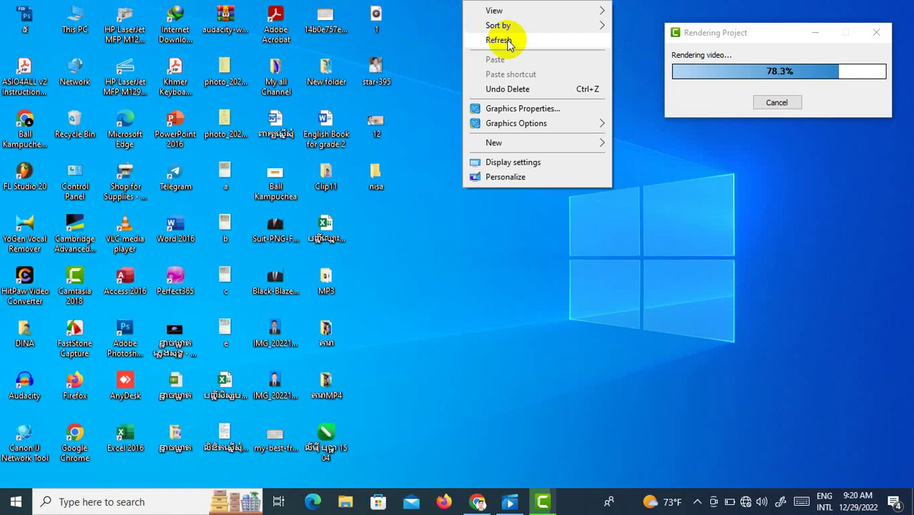
click(508, 41)
right_click(434, 6)
click(490, 41)
click(133, 229)
click(366, 442)
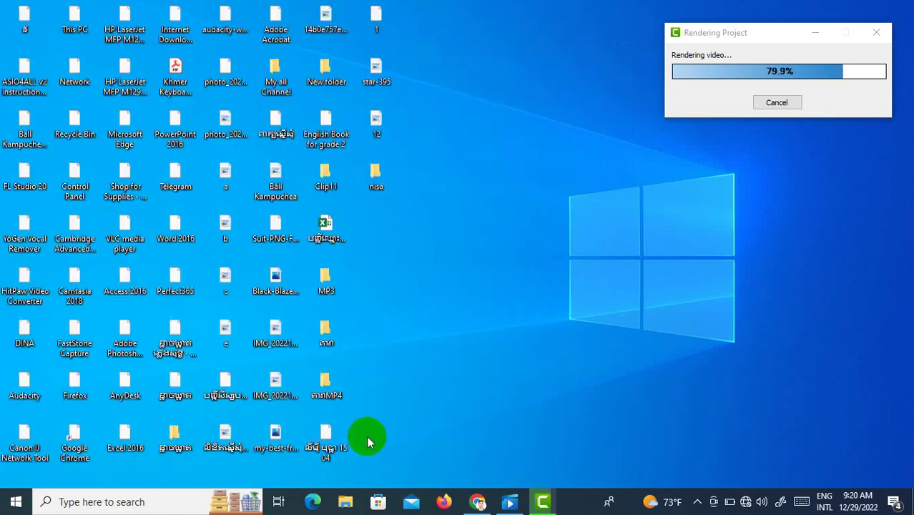
Close the Movies & TV player and the Chrome browser while the video renders.
click(511, 502)
mouse_move(510, 504)
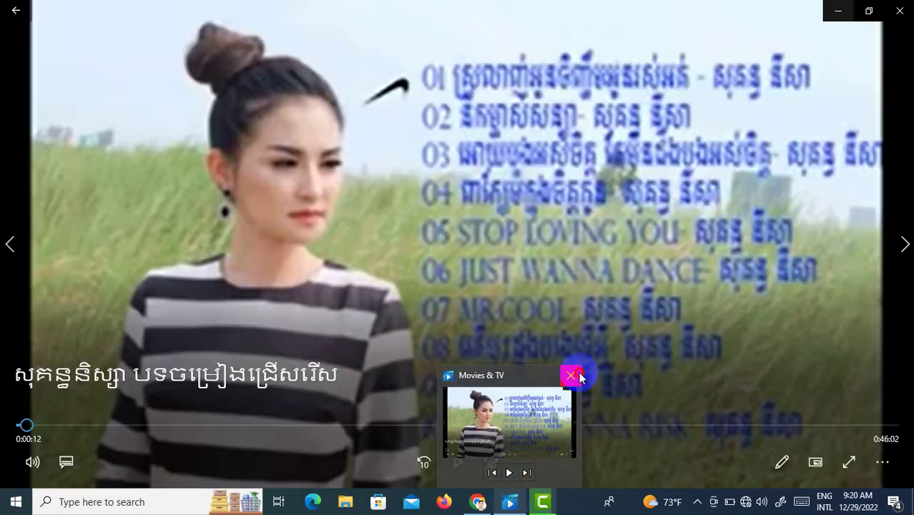
click(575, 374)
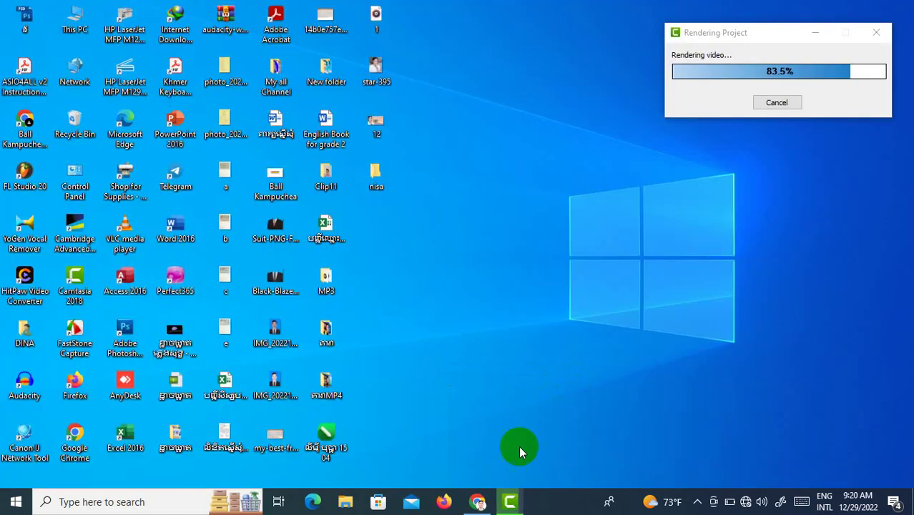
click(478, 502)
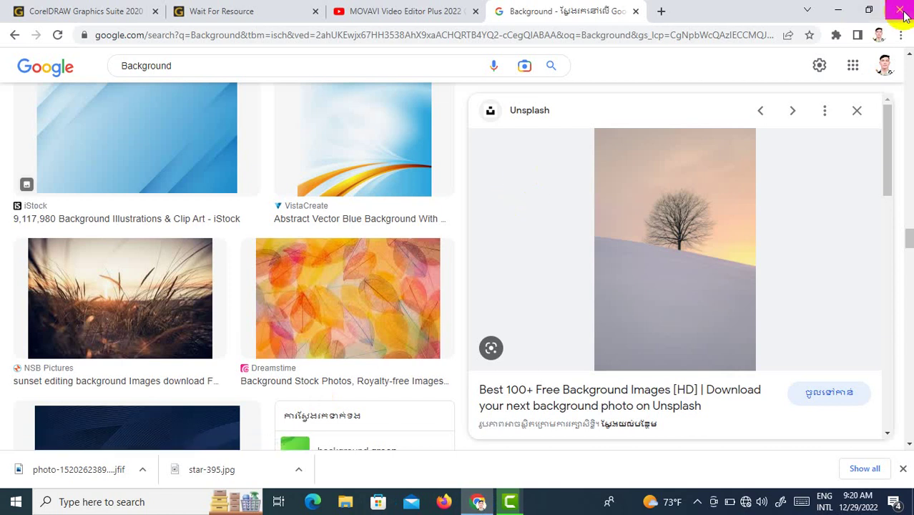
click(838, 10)
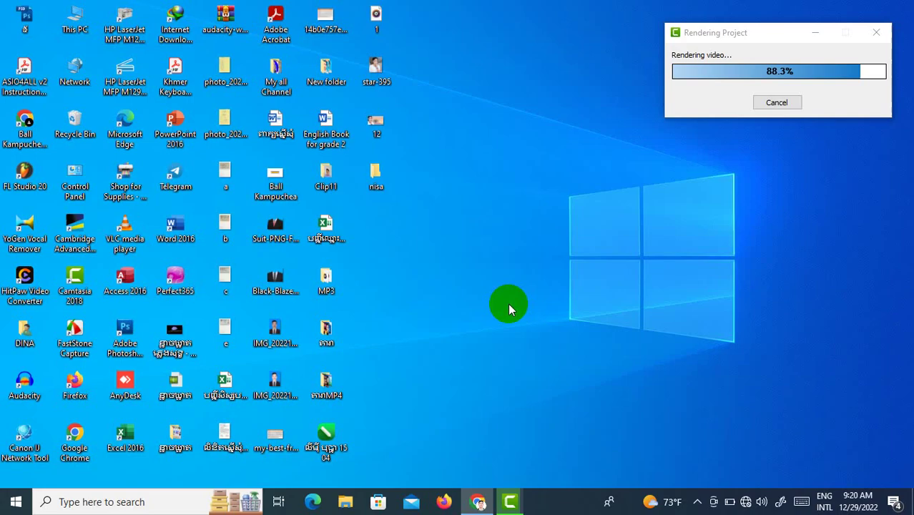
Refresh the desktop and delete the star-395 picture from it.
right_click(527, 6)
click(567, 36)
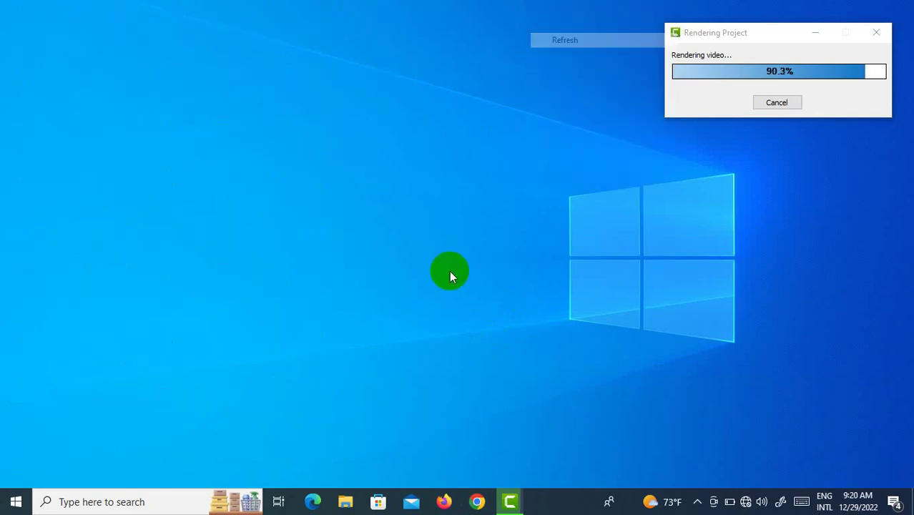
right_click(494, 6)
click(538, 41)
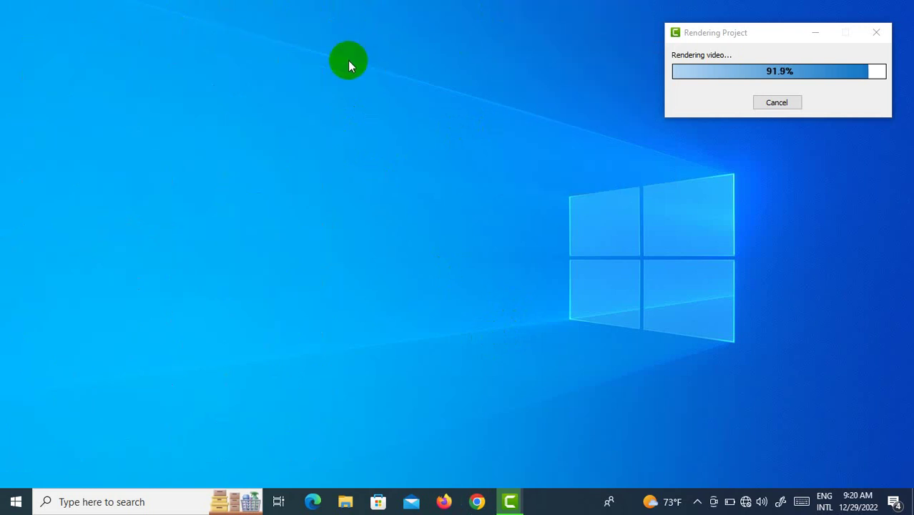
key(Delete)
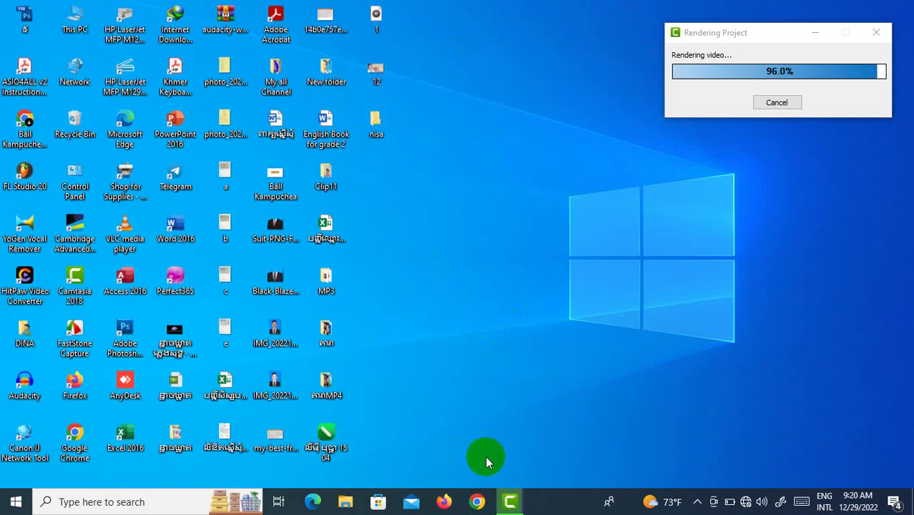
right_click(475, 4)
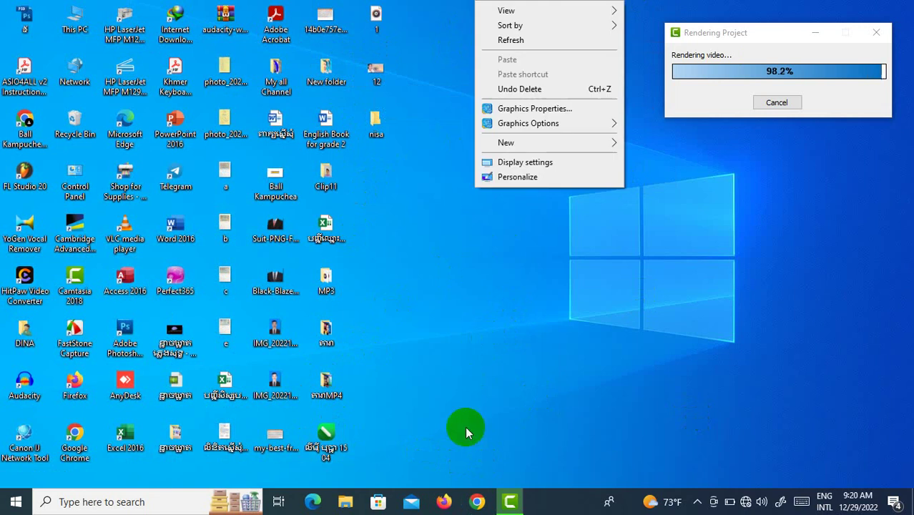
right_click(430, 214)
click(478, 260)
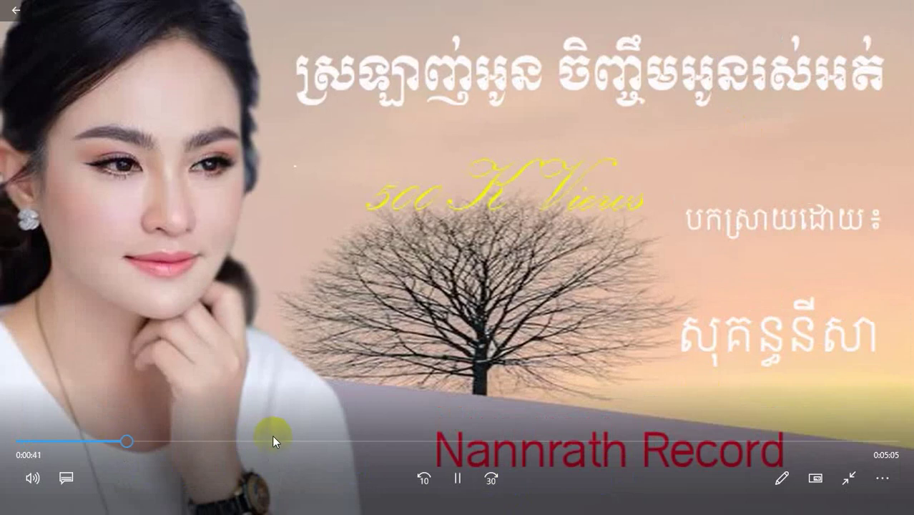
Skip ahead in the rendered video to preview it, leave full screen, and close the player.
click(274, 441)
double_click(748, 198)
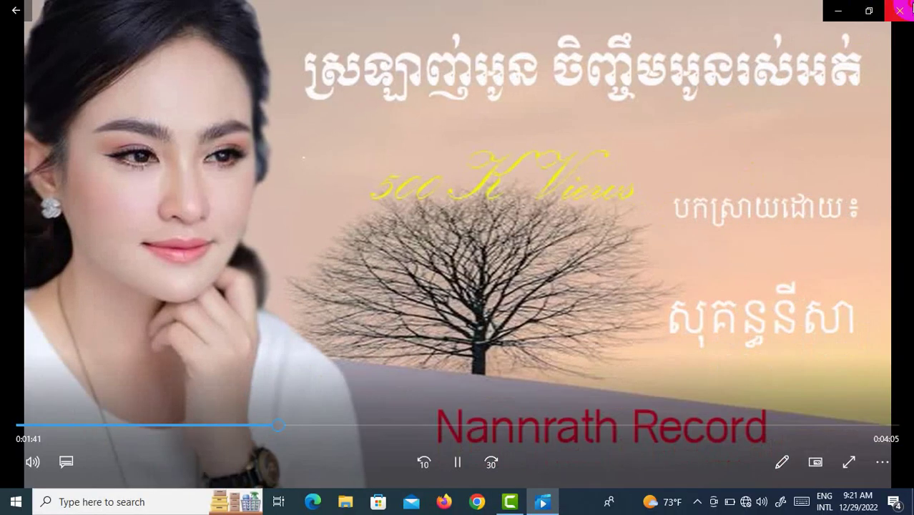
click(906, 6)
Finish the production and quit Camtasia without saving changes to the Untitled Project.
click(556, 431)
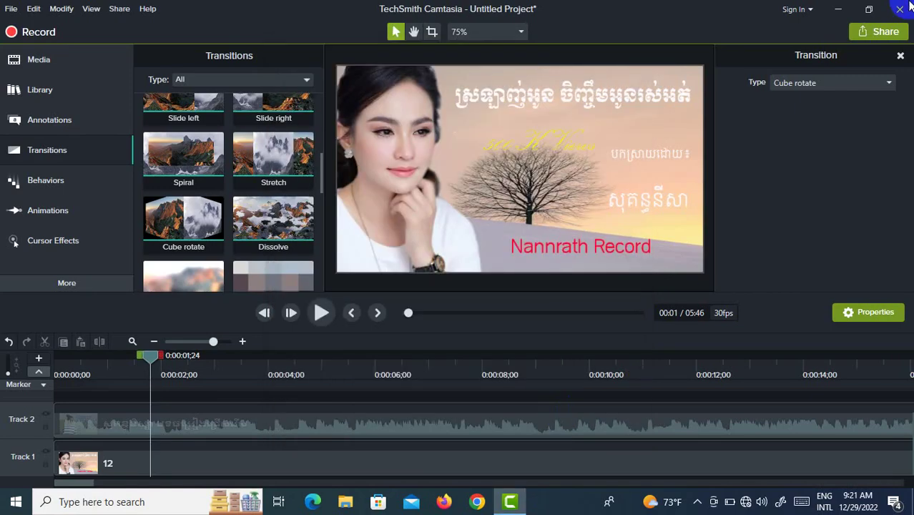
click(899, 10)
click(498, 300)
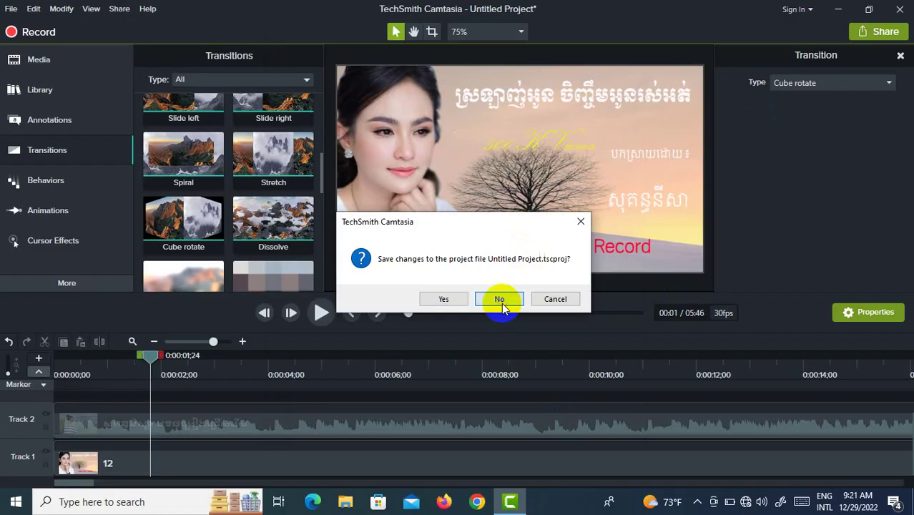
Connect to the NaNa Caffe Wi-Fi network with automatic connection enabled, and refresh the desktop.
click(744, 500)
click(730, 119)
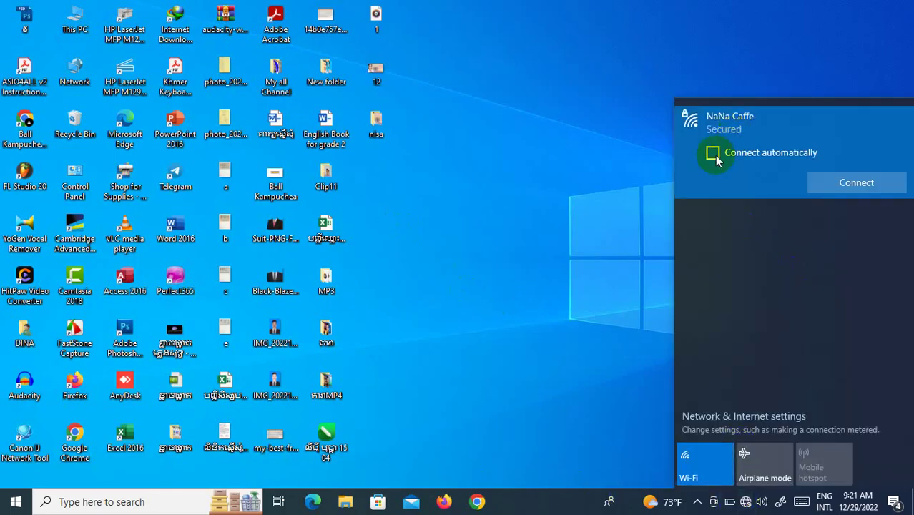
click(713, 152)
right_click(527, 133)
click(555, 176)
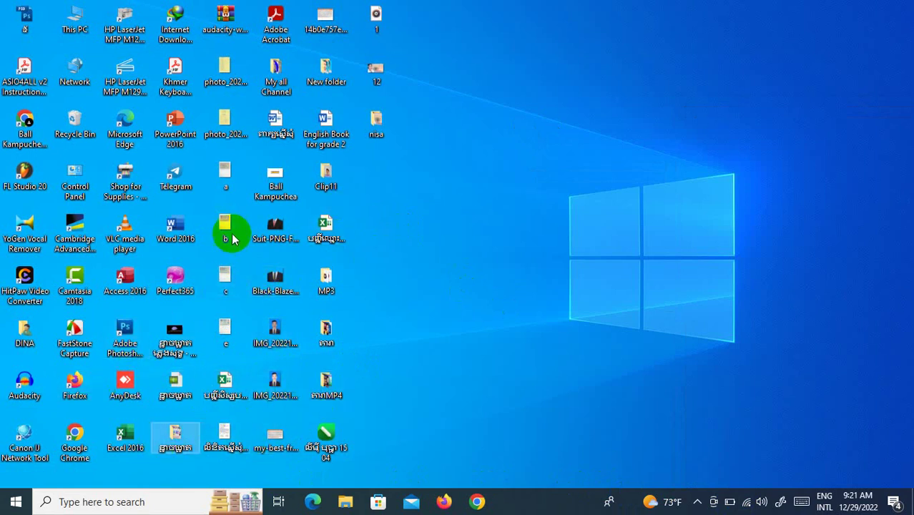
Launch the channel's Chrome profile from the My all Channel folder on the desktop and open YouTube.
double_click(284, 91)
click(417, 272)
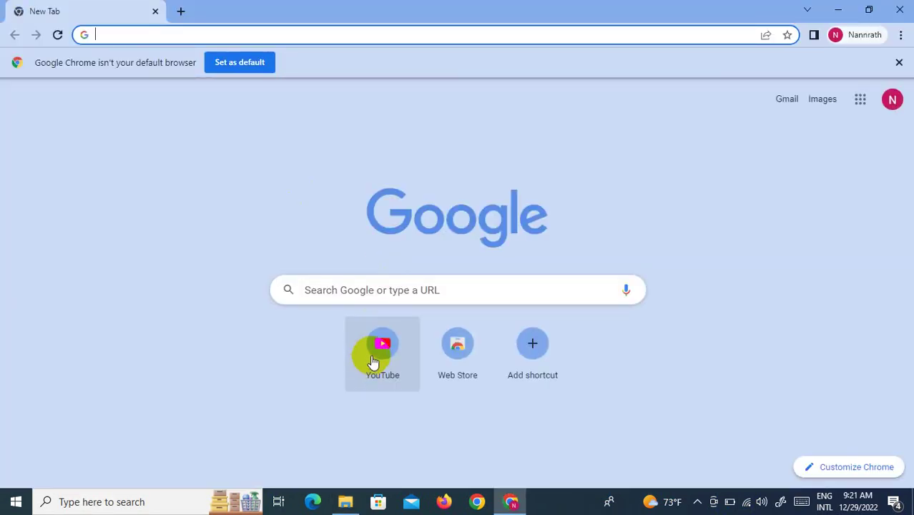
click(373, 358)
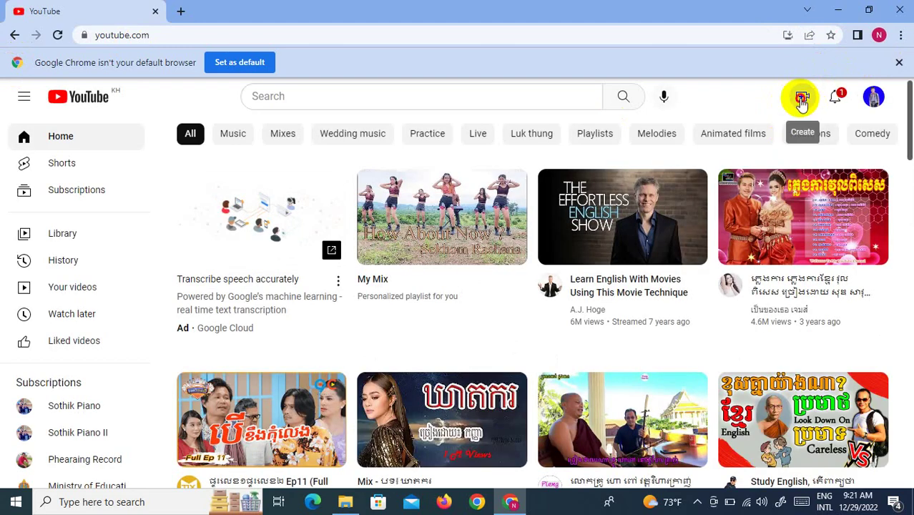
Start a YouTube video upload and choose the rendered video inside the nisa folder on the Desktop.
click(801, 99)
click(838, 129)
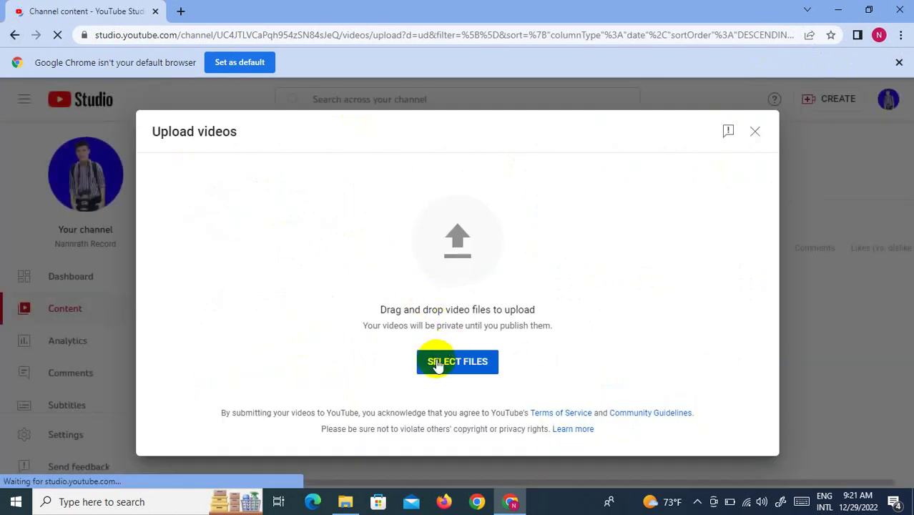
click(452, 367)
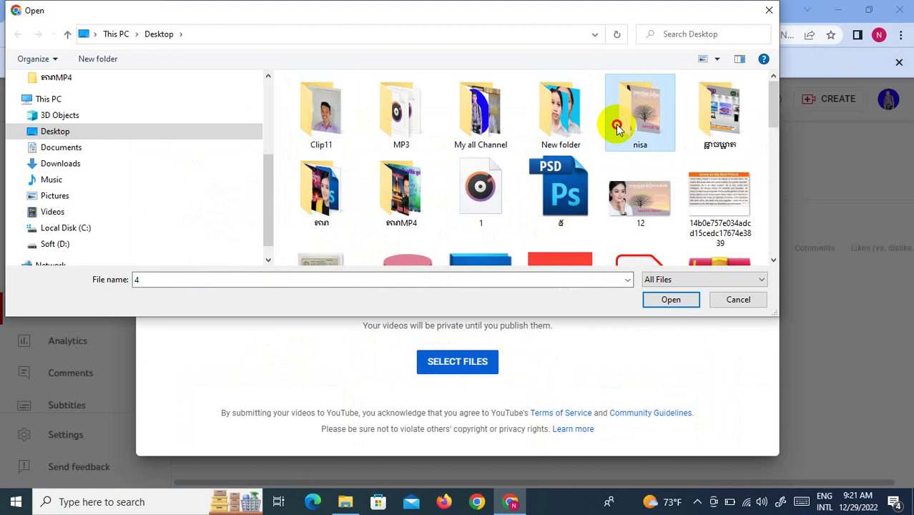
double_click(615, 120)
double_click(326, 129)
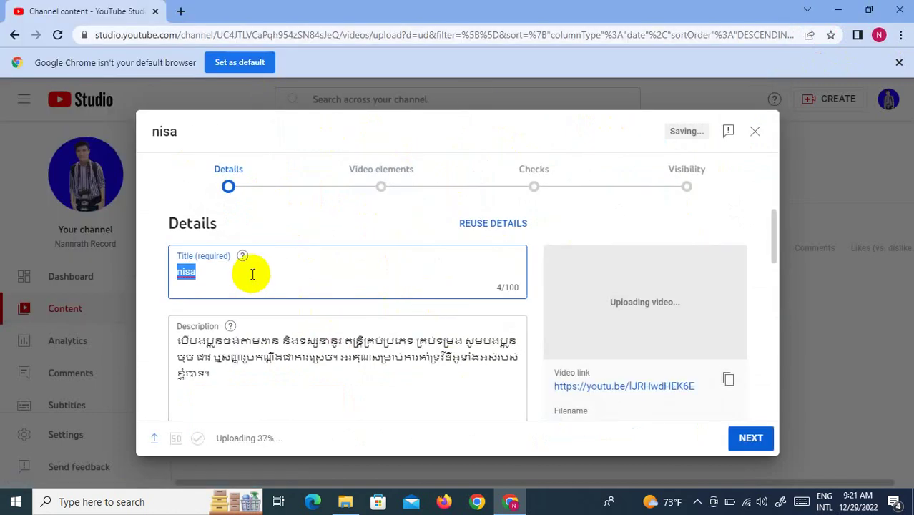
Replace the video title with the Khmer song title "ស្រឡាញ់អូនចិញ្ចឹមអូនរស់អត់?".
text(s)
key(BackSpace)
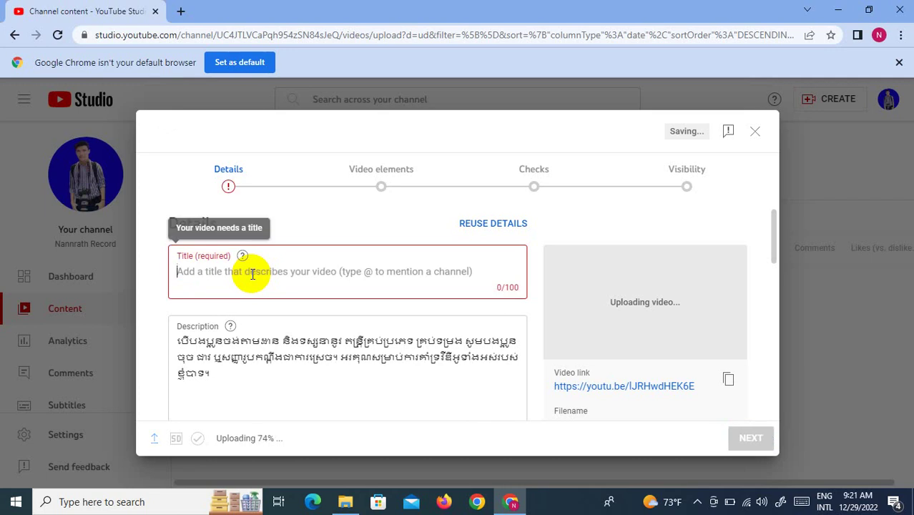
key(super+space)
key(super+space)
text(ស)
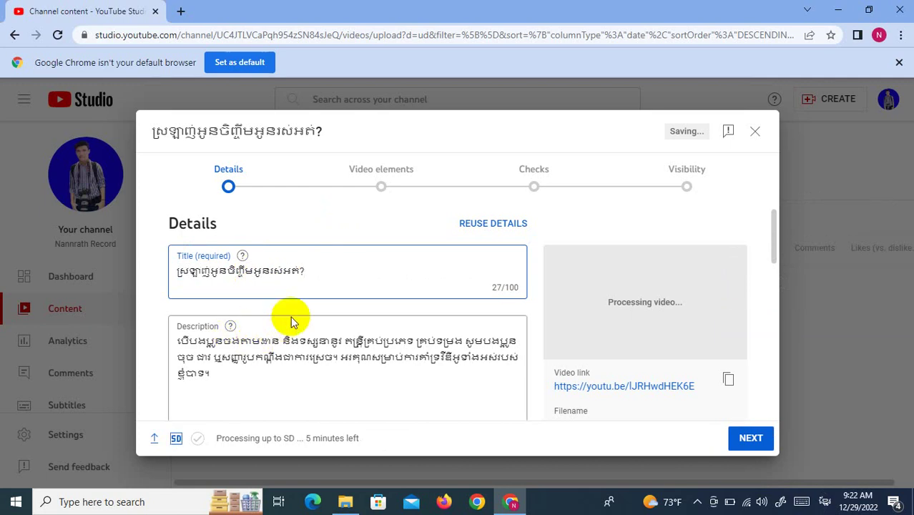
Append "|សំនៀងលោកស្រី សុគន្ធនីសា" to the video title and continue past the upload details.
key(alt+shift)
text(|)
key(alt+shift)
key(super+space)
key(super+space)
text(សស)
key(BackSpace)
text(ំនៅ)
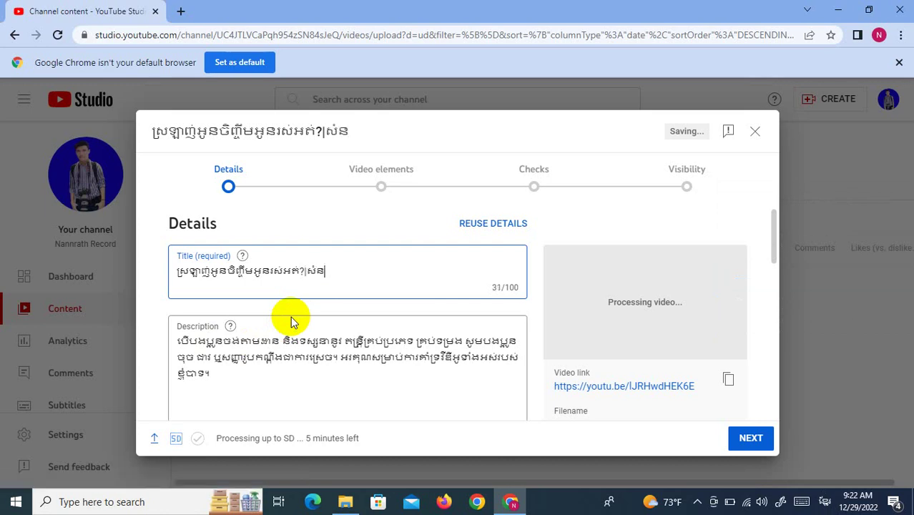
text(ង)
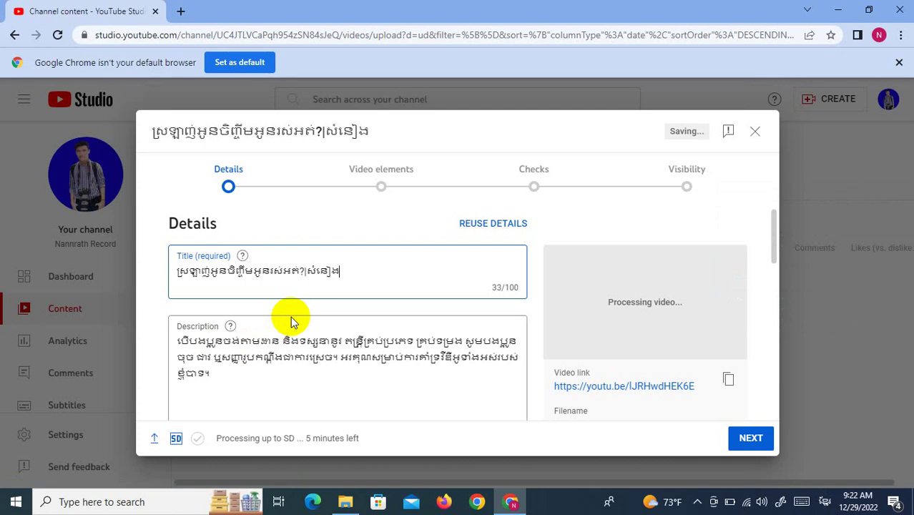
text(លោកស្រី)
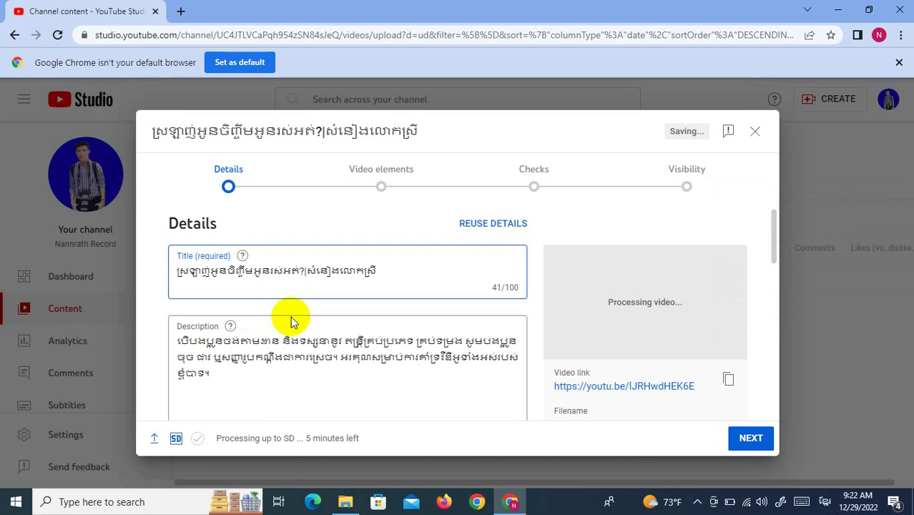
text( សុគ)
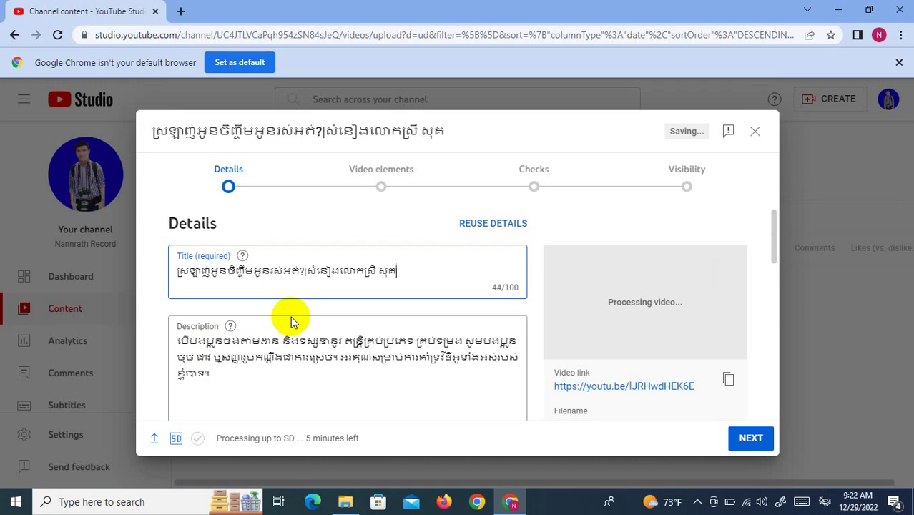
text(ន្ធនីសា)
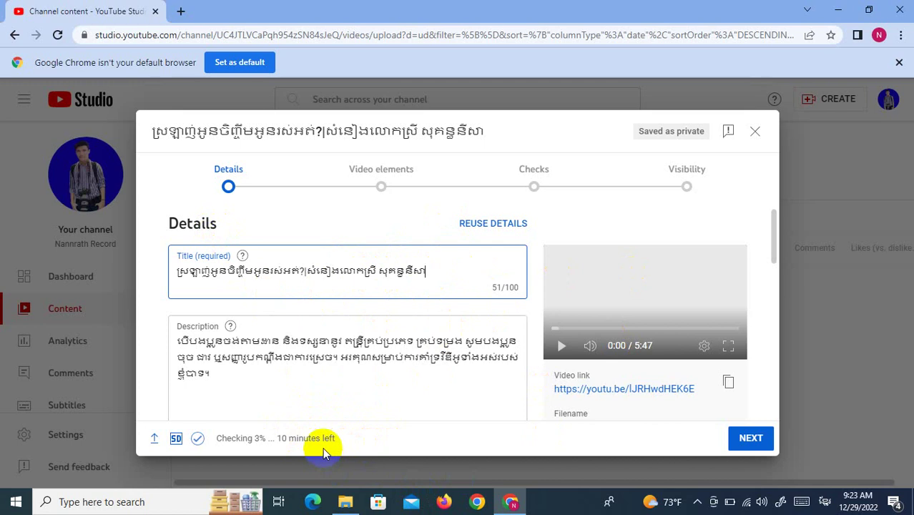
click(747, 439)
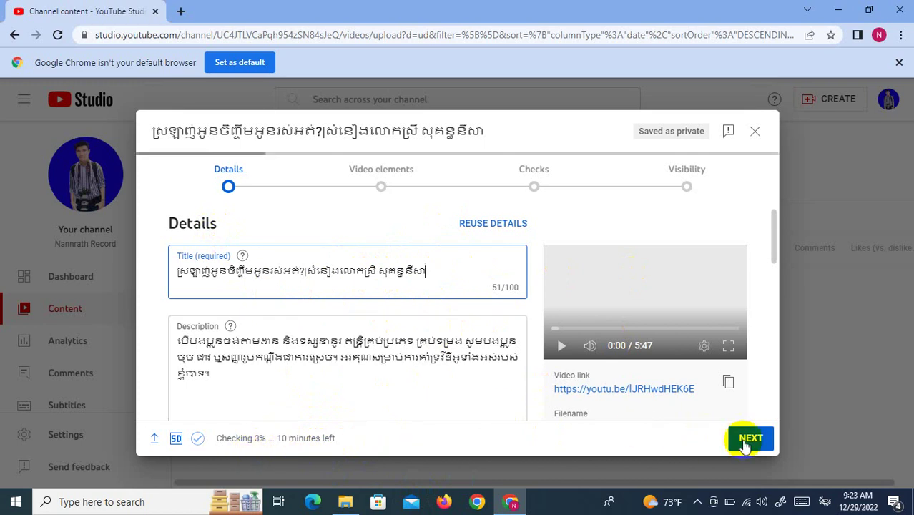